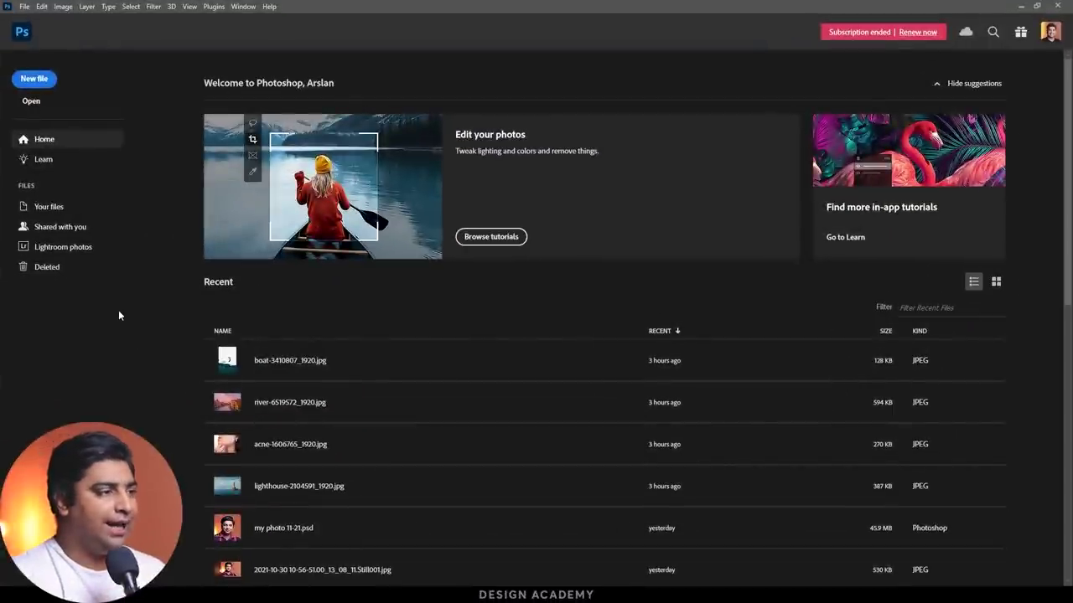
Step: Open the yt banner.png template
left_click(31, 100)
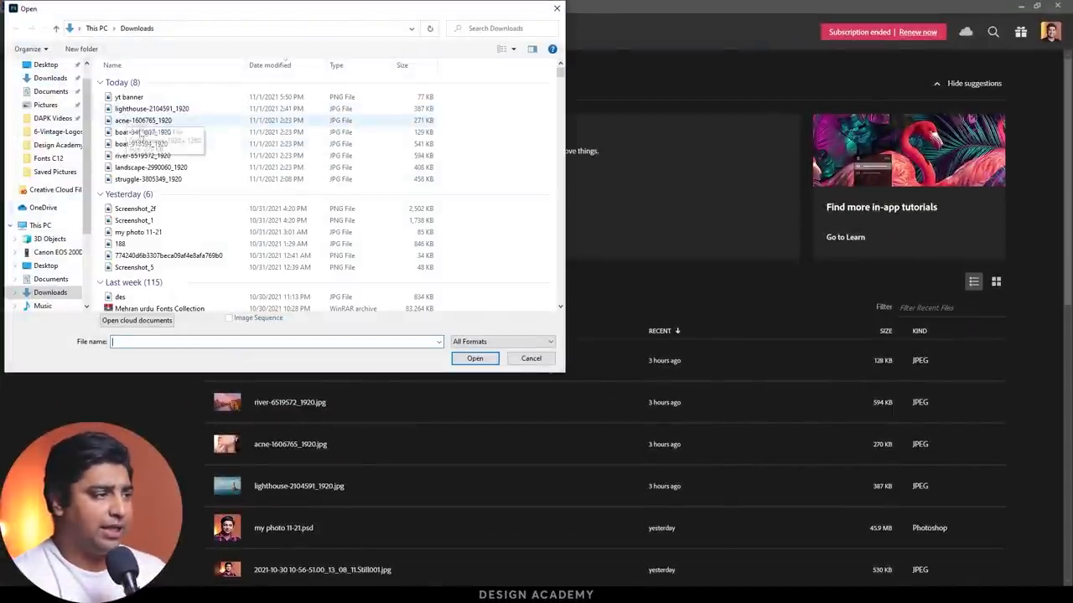
left_click(125, 97)
left_click(475, 358)
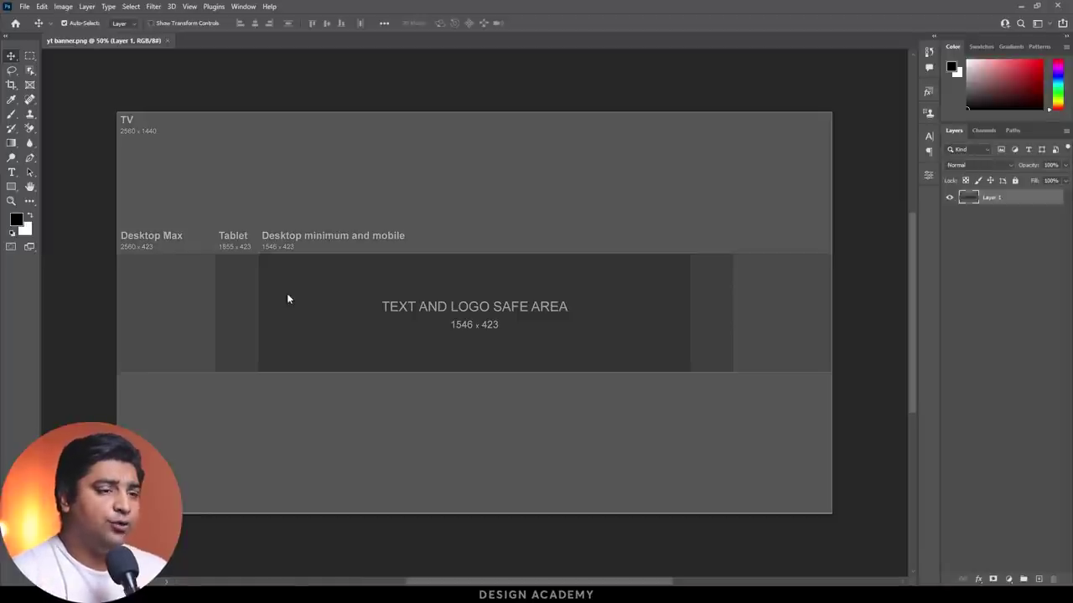
Step: Set the workspace background around the canvas to Light Gray
right_click(321, 81)
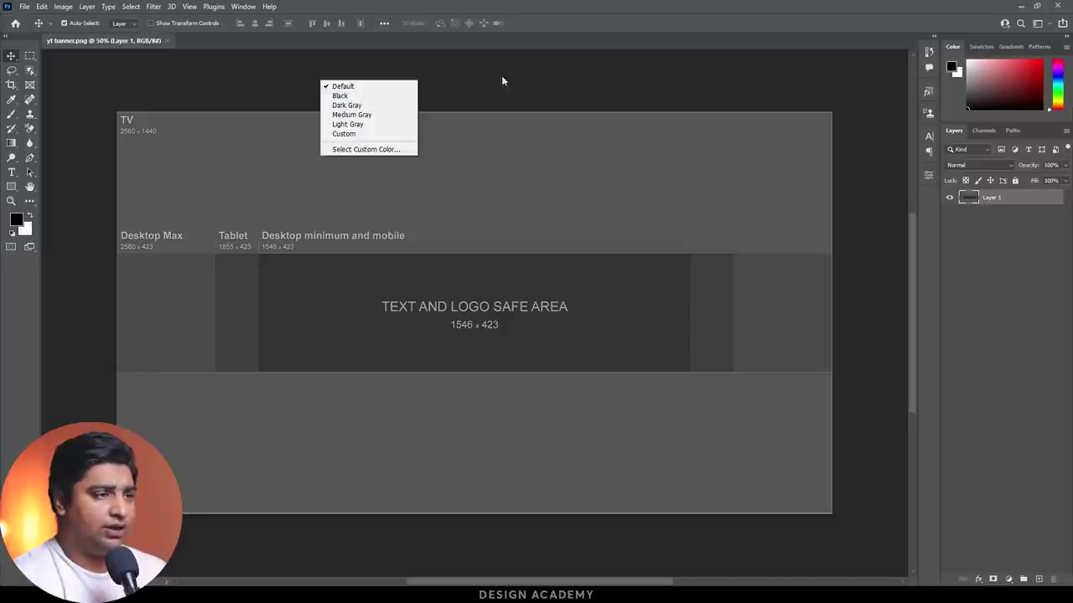
right_click(583, 77)
left_click(629, 122)
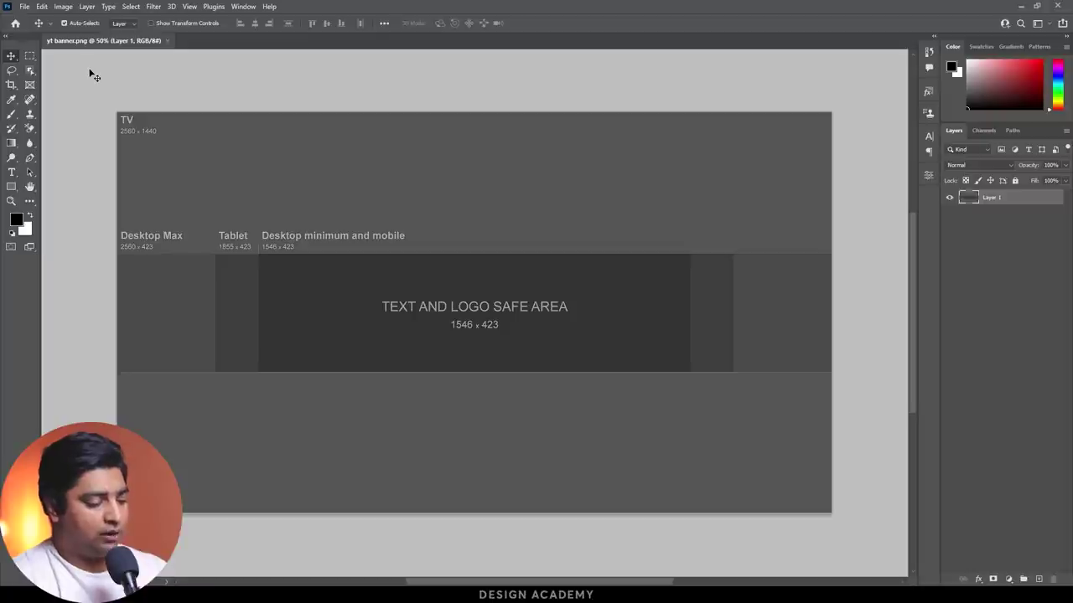
Step: Show rulers and place horizontal guides at the top and bottom edges of the 423-px band
key("ctrl+r")
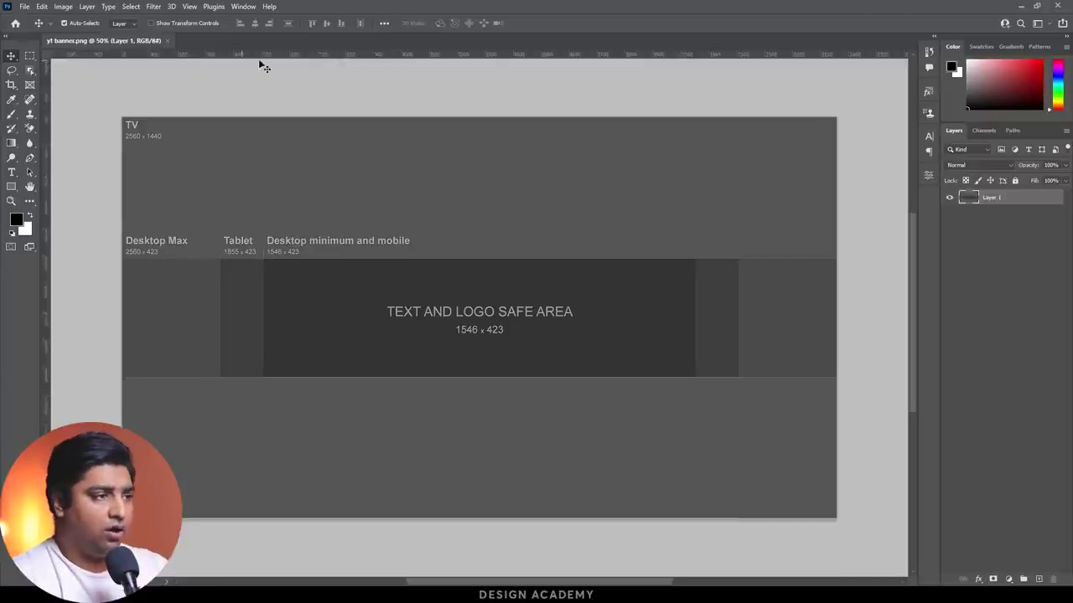
mouse_move(352, 55)
left_mouse_down()
mouse_move(438, 259)
mouse_move(581, 248)
left_mouse_up()
mouse_move(494, 151)
left_mouse_down()
mouse_move(493, 163)
mouse_move(371, 199)
left_mouse_up()
mouse_move(550, 330)
left_mouse_down()
mouse_move(587, 355)
mouse_move(648, 357)
left_mouse_up()
mouse_move(410, 60)
left_mouse_down()
mouse_move(466, 172)
mouse_move(371, 215)
left_mouse_up()
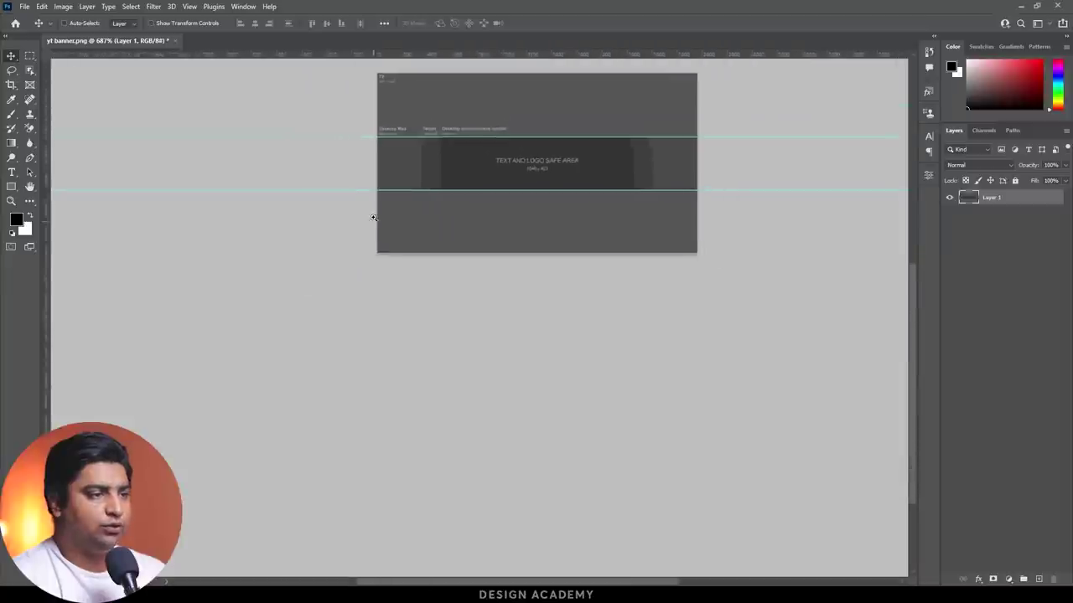
left_click_drag(530, 108, 584, 115)
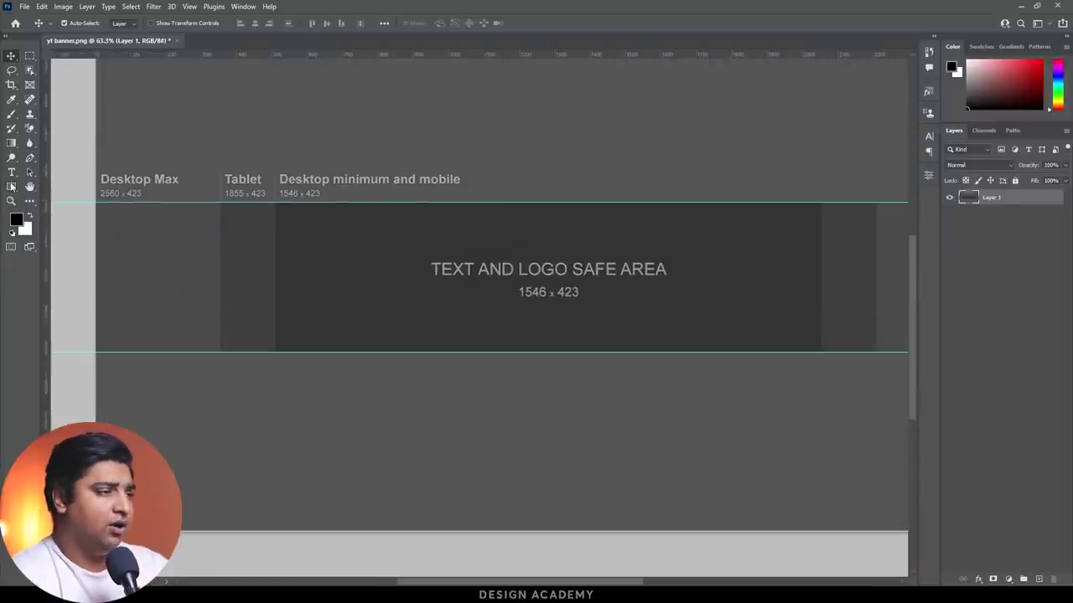
left_click(10, 186)
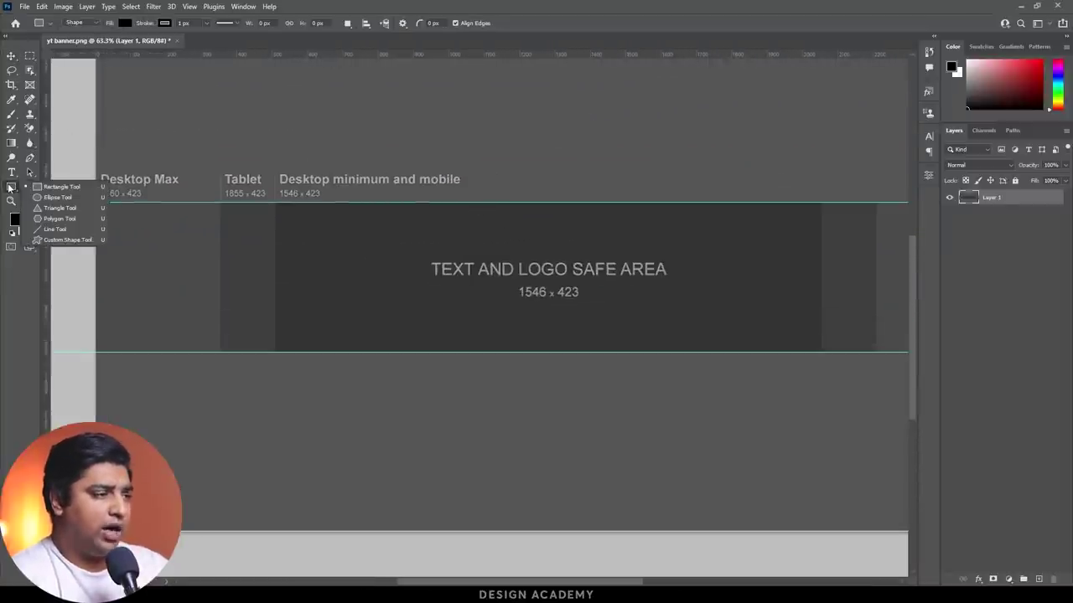
Step: Create a 2560 x 423 px rectangle shape
left_click(55, 191)
left_click(533, 141)
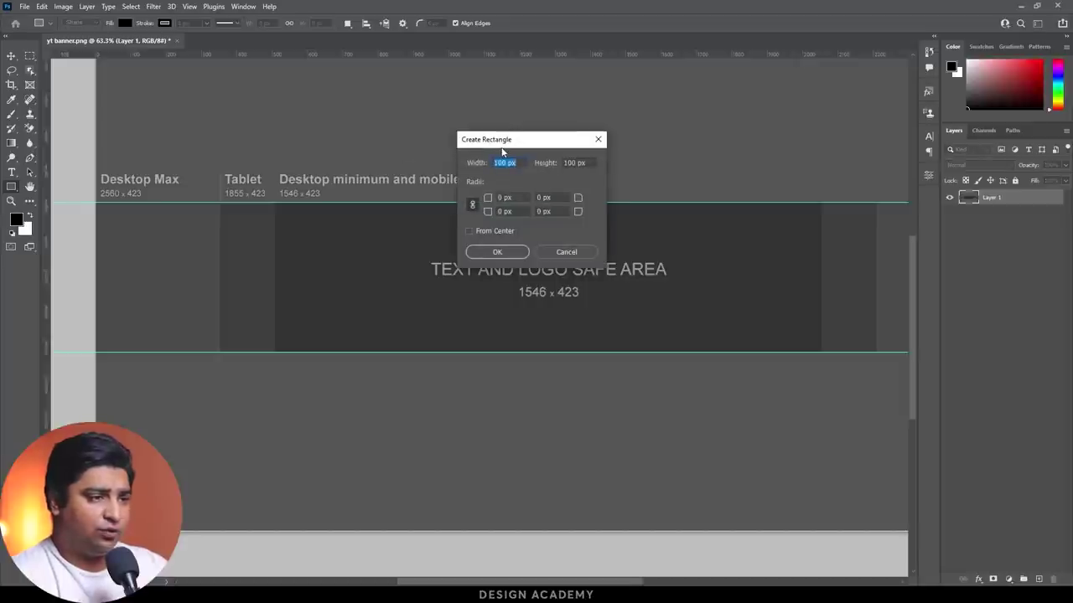
type("2560")
key("Tab")
type("423")
key("Return")
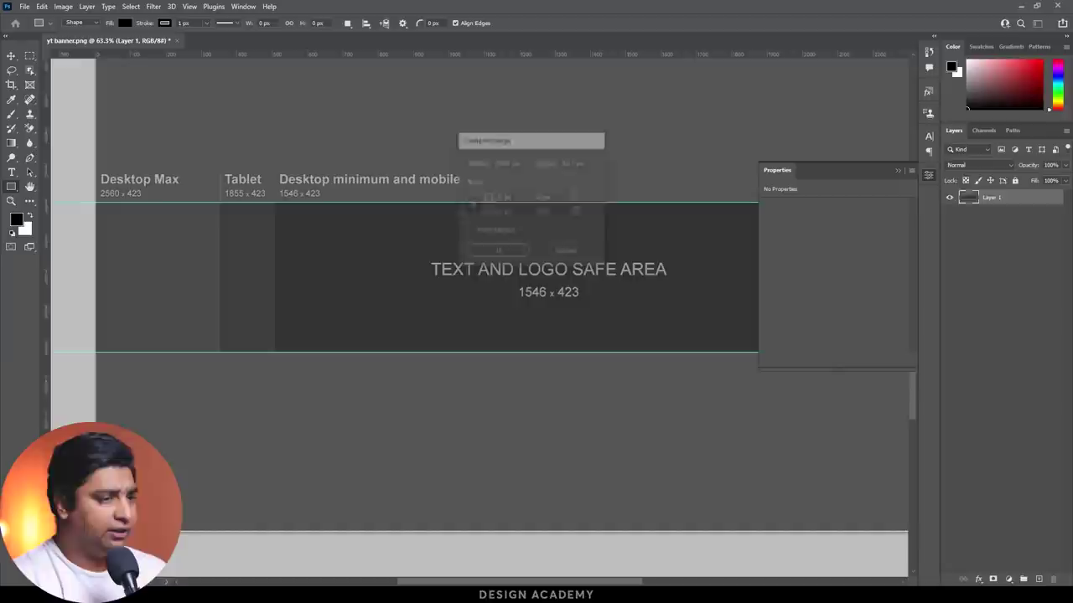
Step: Fill the rectangle red and centre it horizontally and vertically on the canvas
key("v")
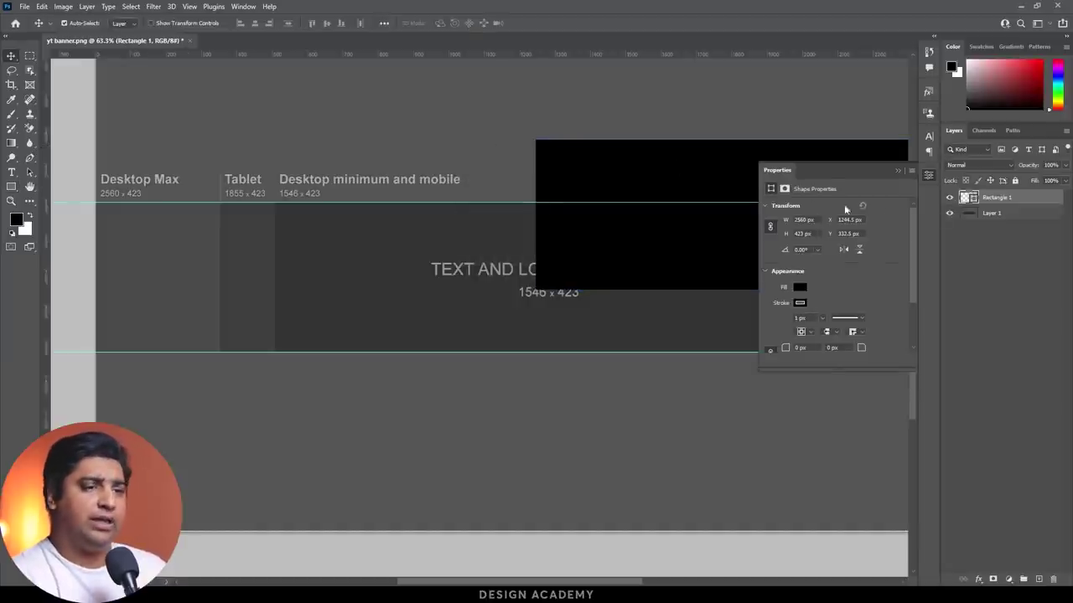
left_click(929, 175)
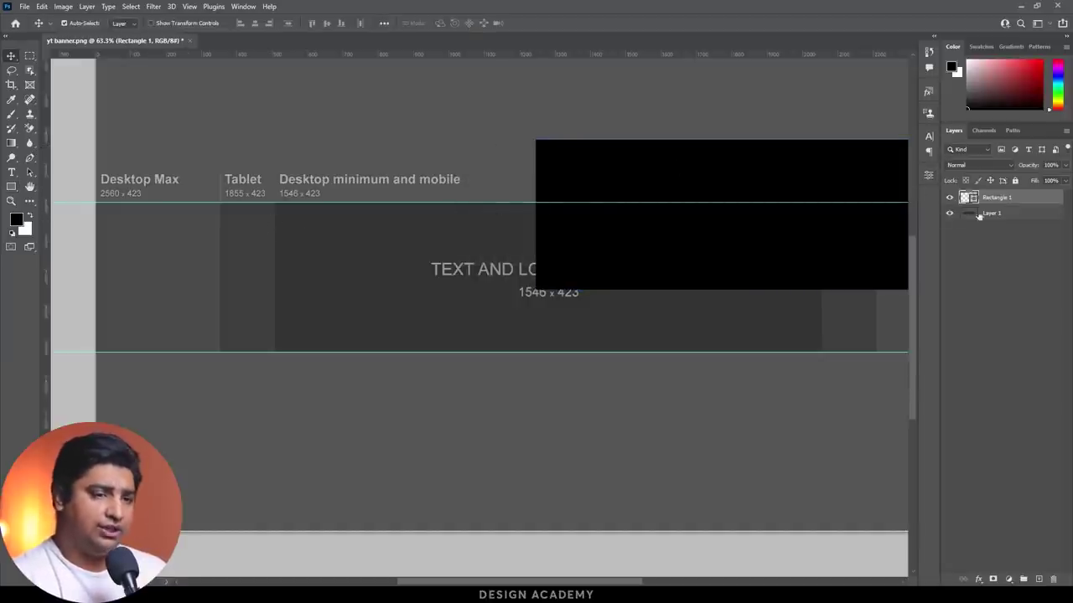
double_click(968, 197)
left_click(647, 200)
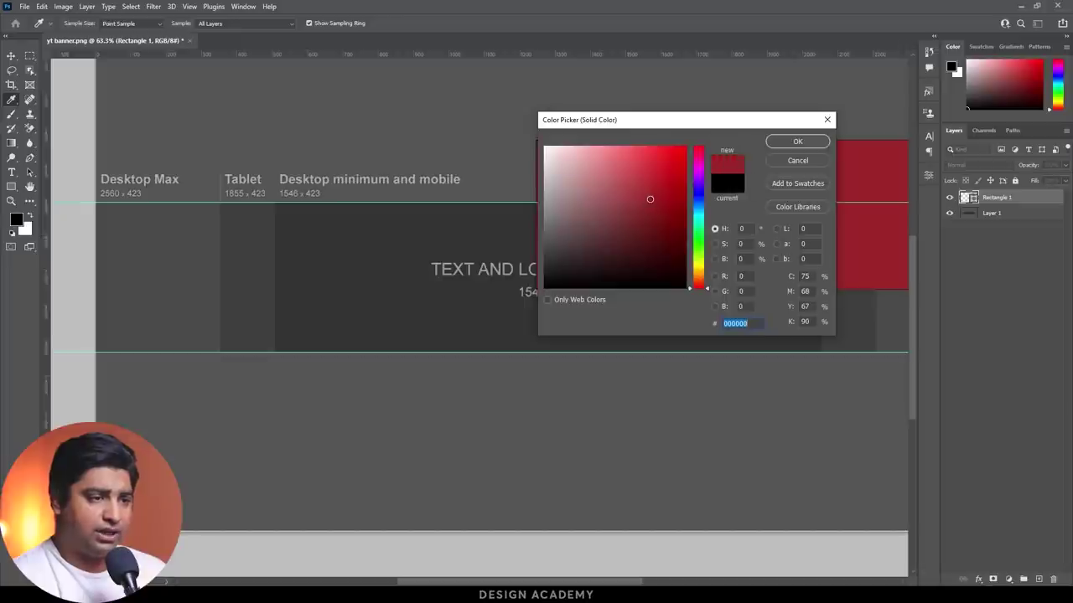
left_click(798, 139)
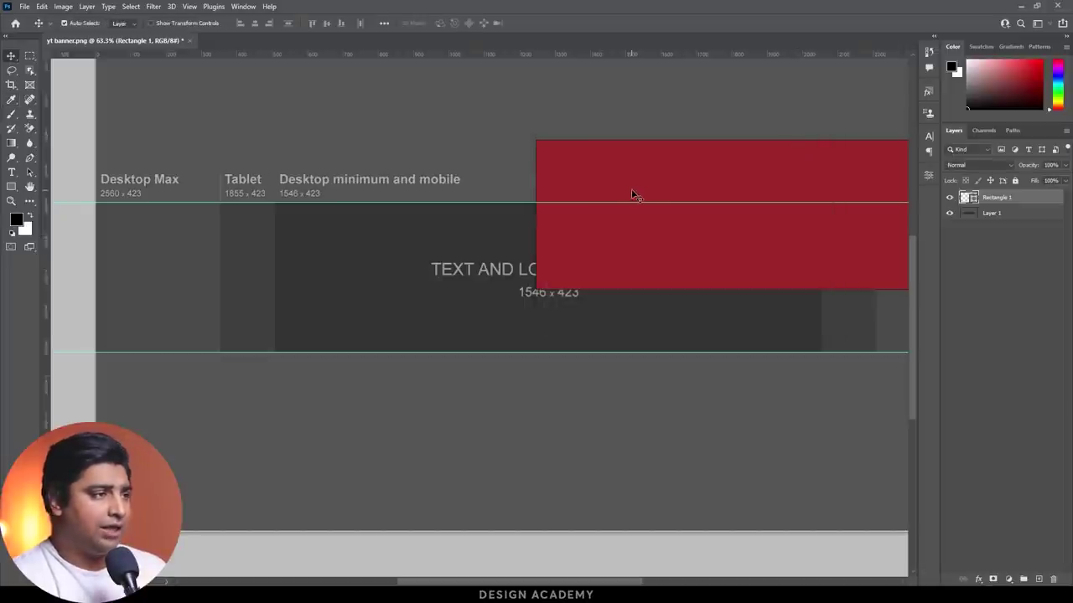
left_click(131, 7)
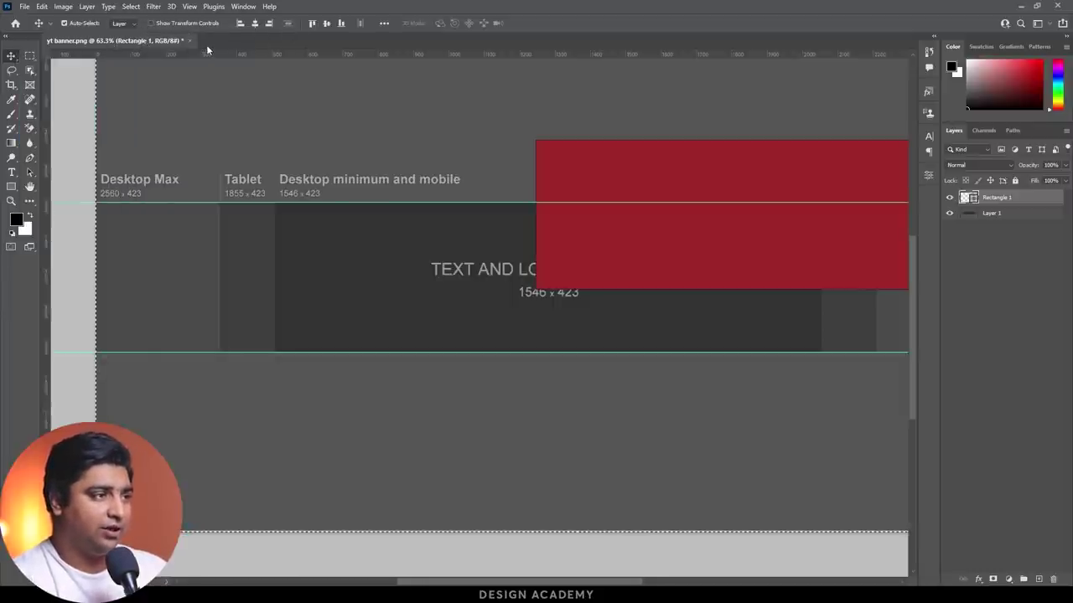
left_click(255, 24)
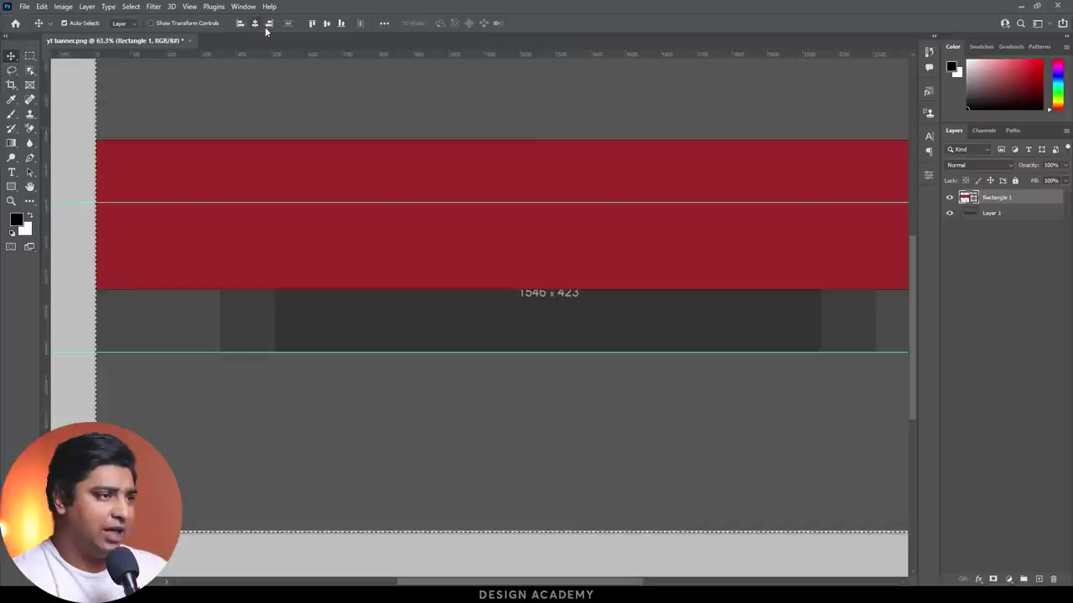
left_click(326, 24)
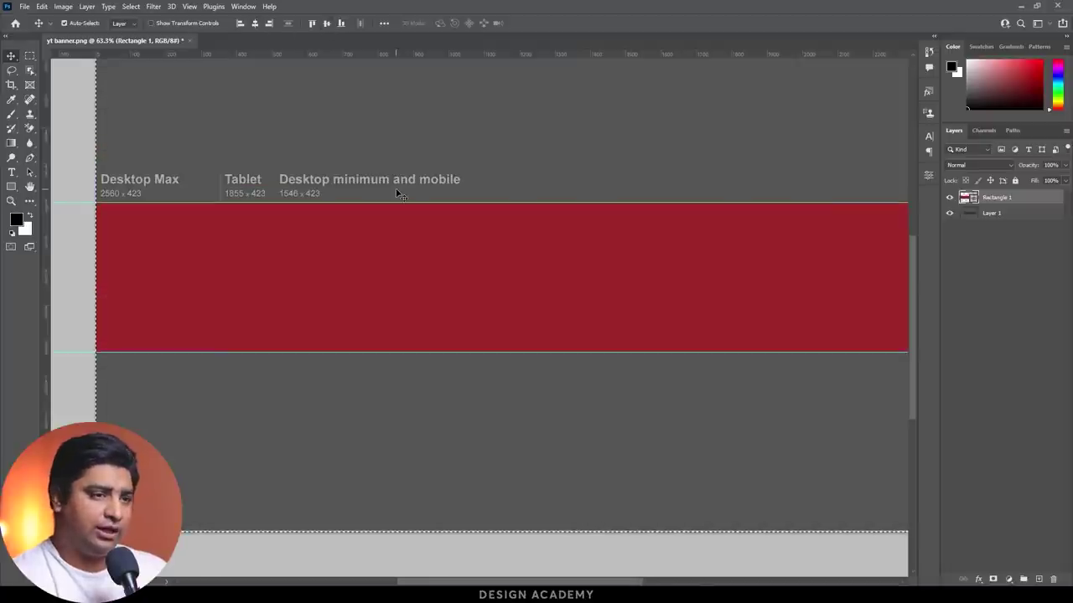
Step: Lower the red band to about 76% opacity and add vertical guides at the safe-area edges
mouse_move(566, 362)
left_mouse_down()
mouse_move(705, 361)
mouse_move(573, 343)
mouse_move(460, 310)
left_mouse_up()
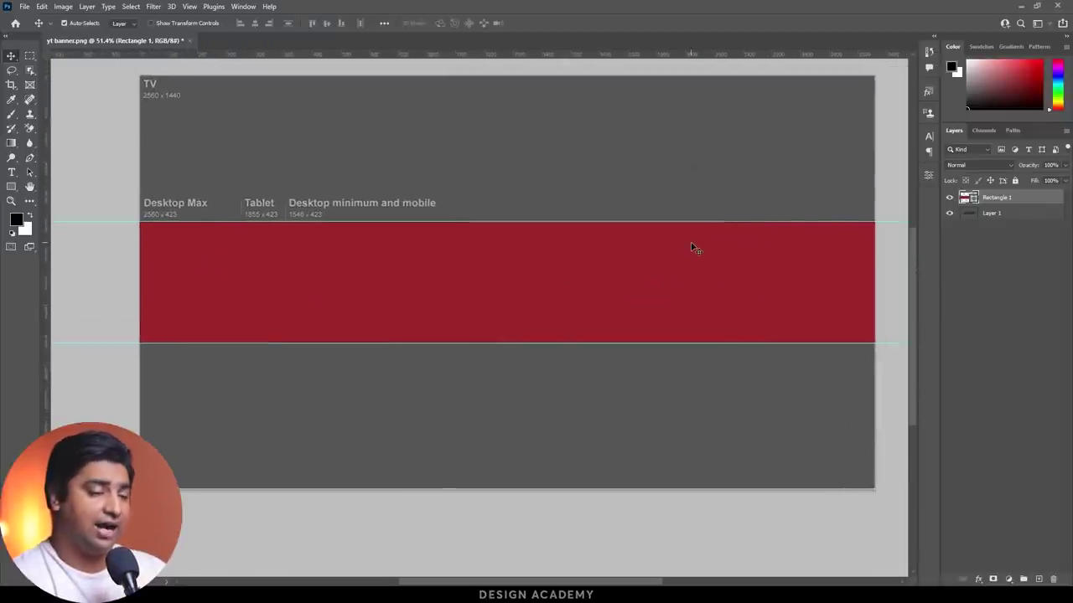
left_click_drag(1028, 168, 1010, 167)
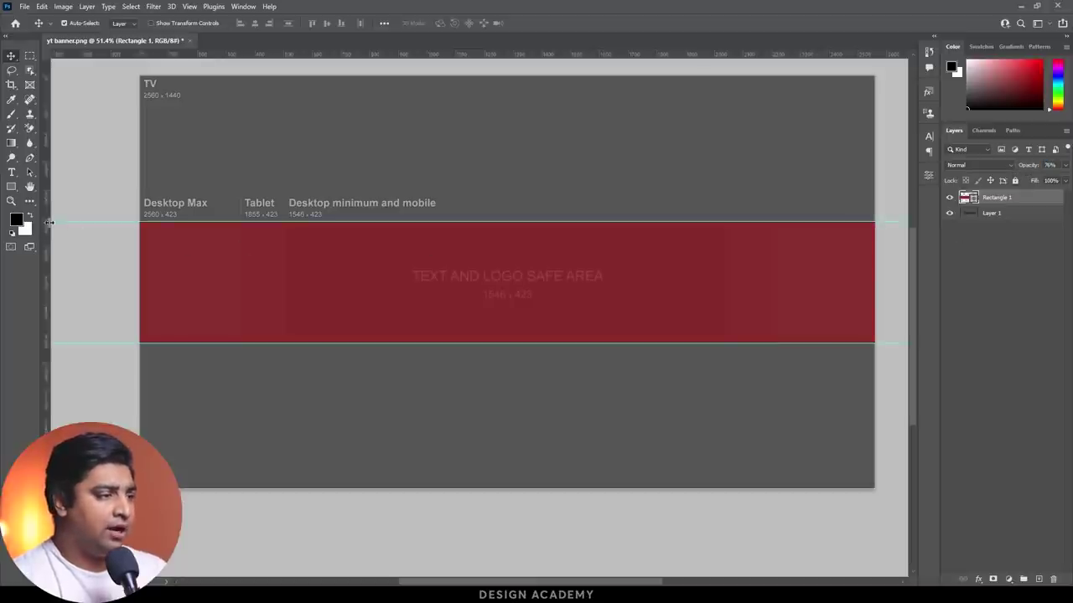
left_click_drag(48, 222, 286, 268)
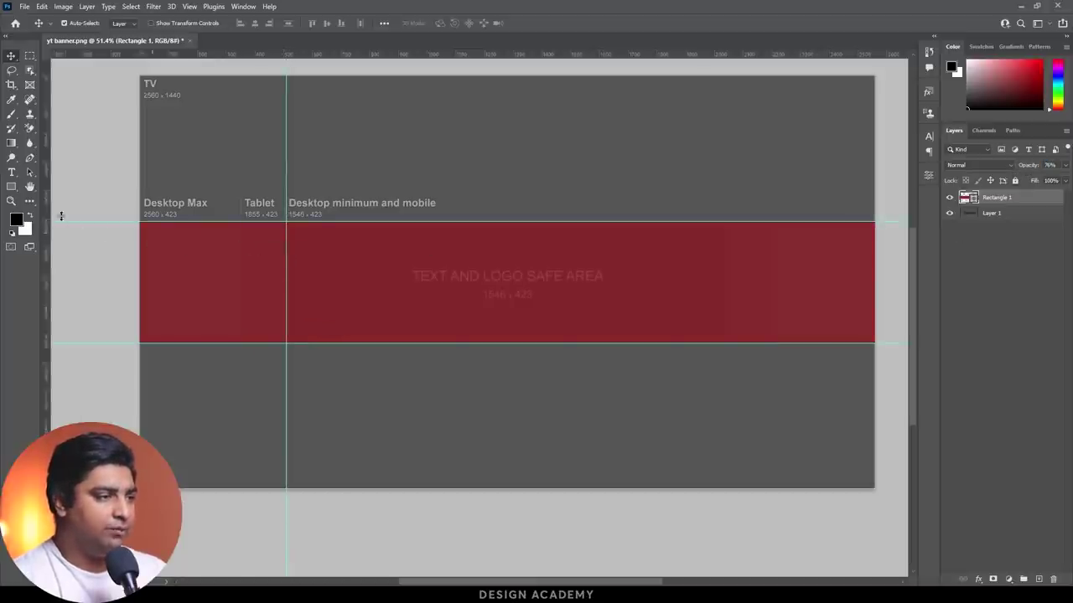
left_click_drag(48, 222, 730, 289)
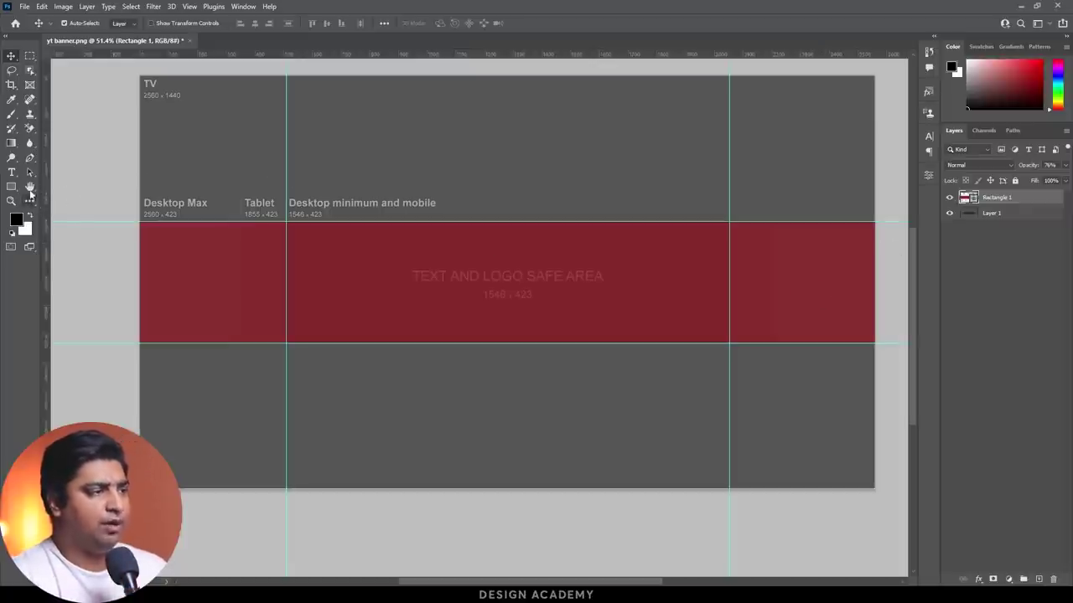
Step: Crop the canvas down to the red band
left_click(12, 87)
left_click_drag(507, 76, 522, 221)
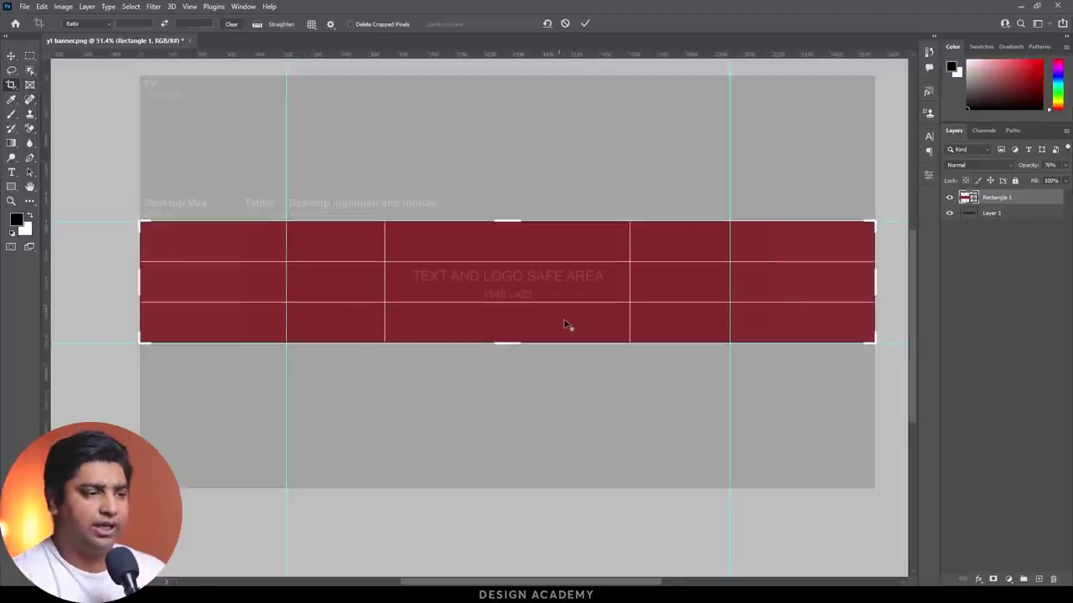
key("Return")
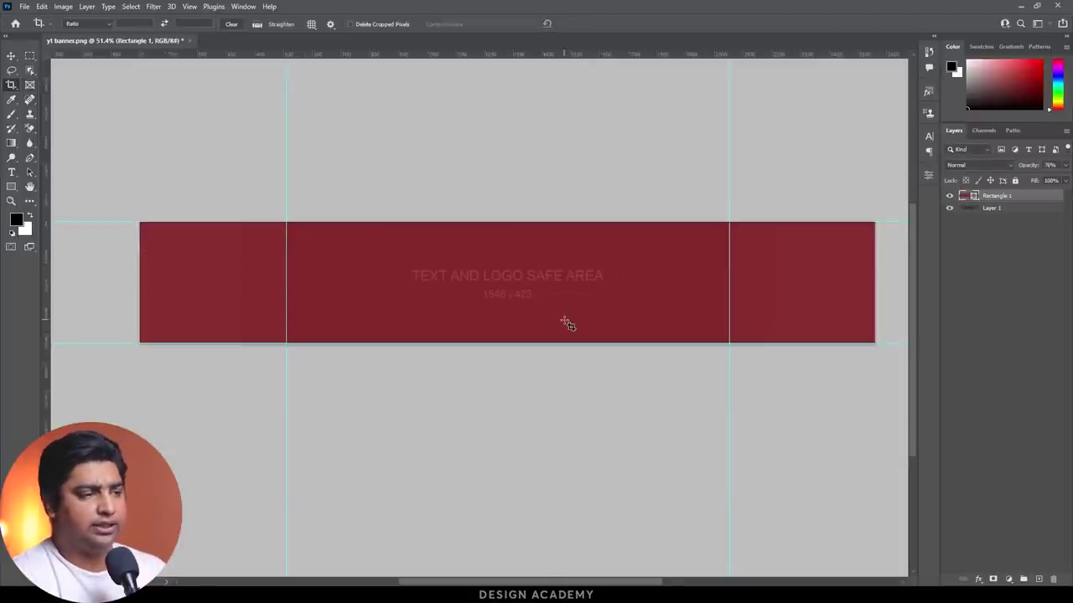
Step: Restore the band rectangle to full opacity and view the whole banner
double_click(11, 201)
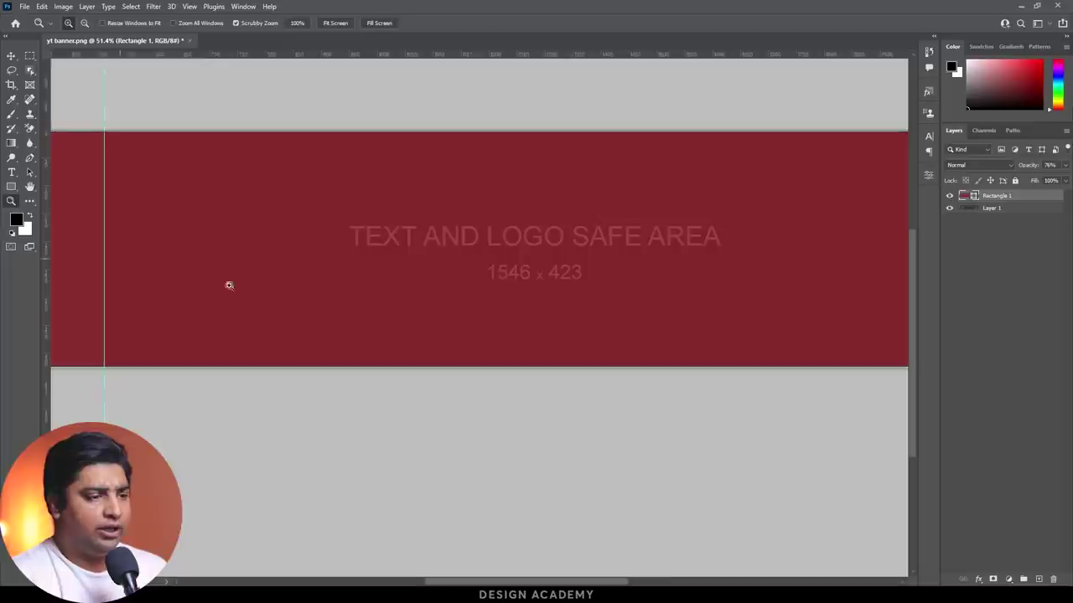
key("v")
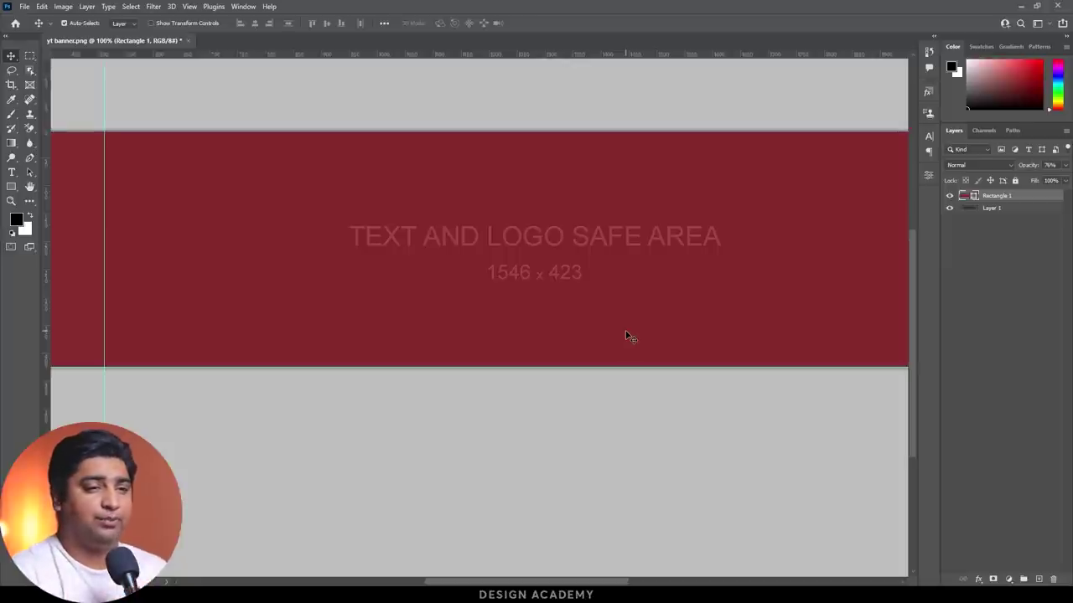
left_click_drag(1026, 168, 1055, 167)
scroll(505, 244, "down", 3)
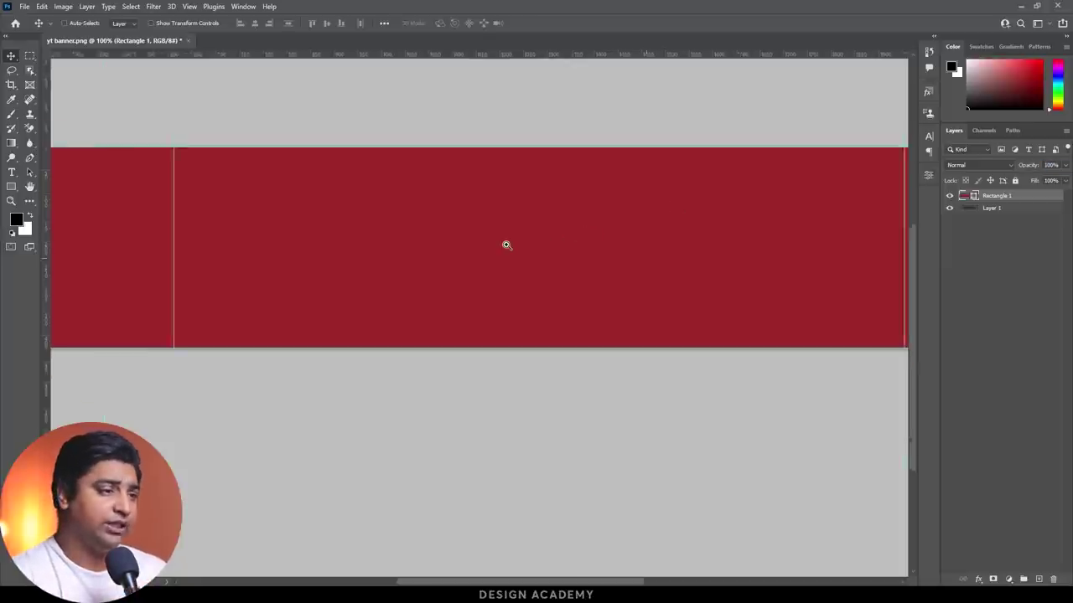
scroll(505, 244, "down", 3)
mouse_move(485, 251)
left_mouse_down()
mouse_move(461, 266)
mouse_move(433, 263)
left_mouse_up()
Step: Fill the rectangle black, then change its fill to pure white
key("ctrl+minus")
key("alt+BackSpace")
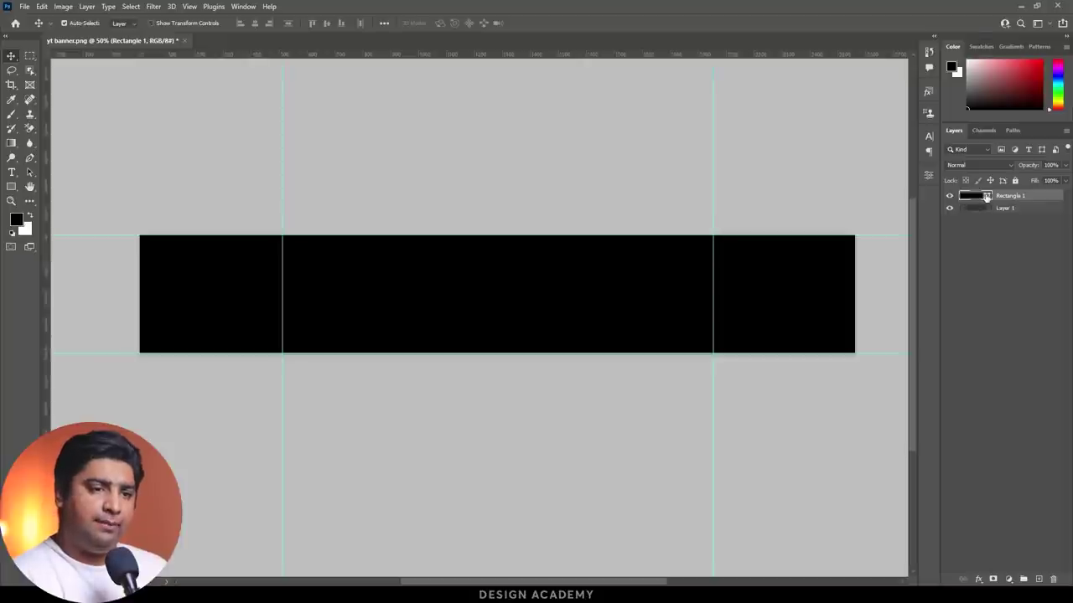
double_click(987, 197)
left_click_drag(642, 246, 480, 155)
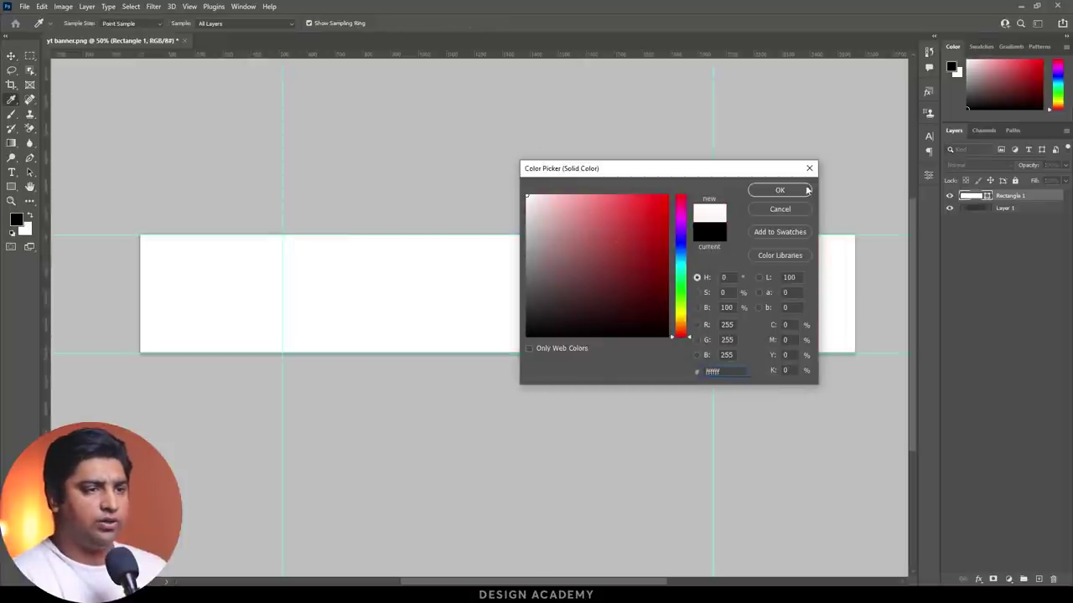
left_click(796, 191)
Step: Switch the workspace background to dark gray, then medium gray
right_click(616, 132)
left_click(543, 107)
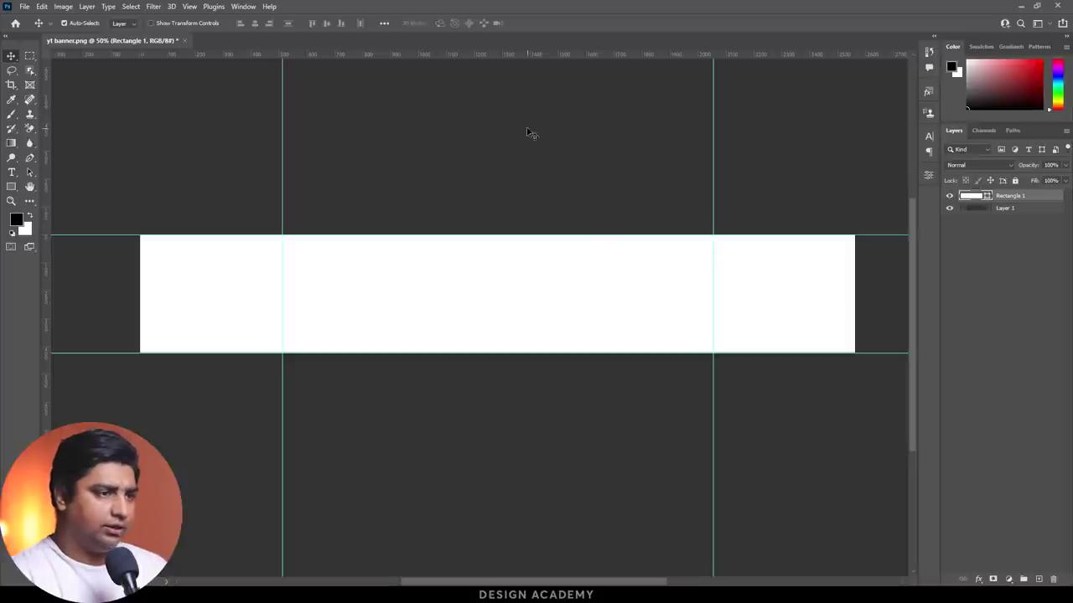
right_click(531, 131)
left_click(553, 161)
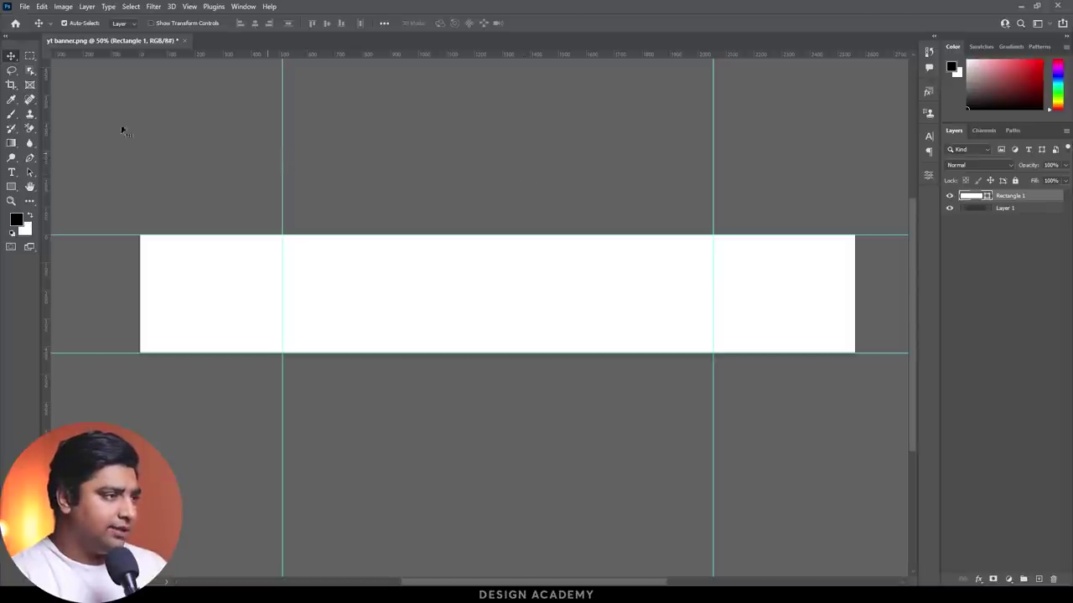
Step: Draw Rectangle 2 over the band's middle-left and fill it orange-yellow #fdb913
left_click(11, 186)
left_click_drag(288, 180, 615, 470)
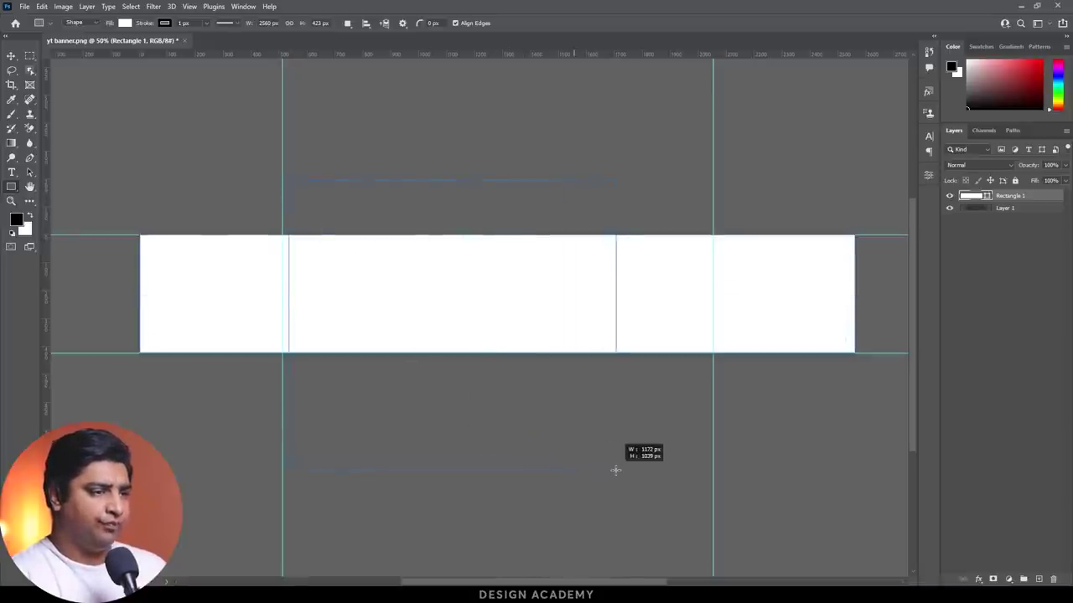
left_click_drag(615, 470, 560, 458)
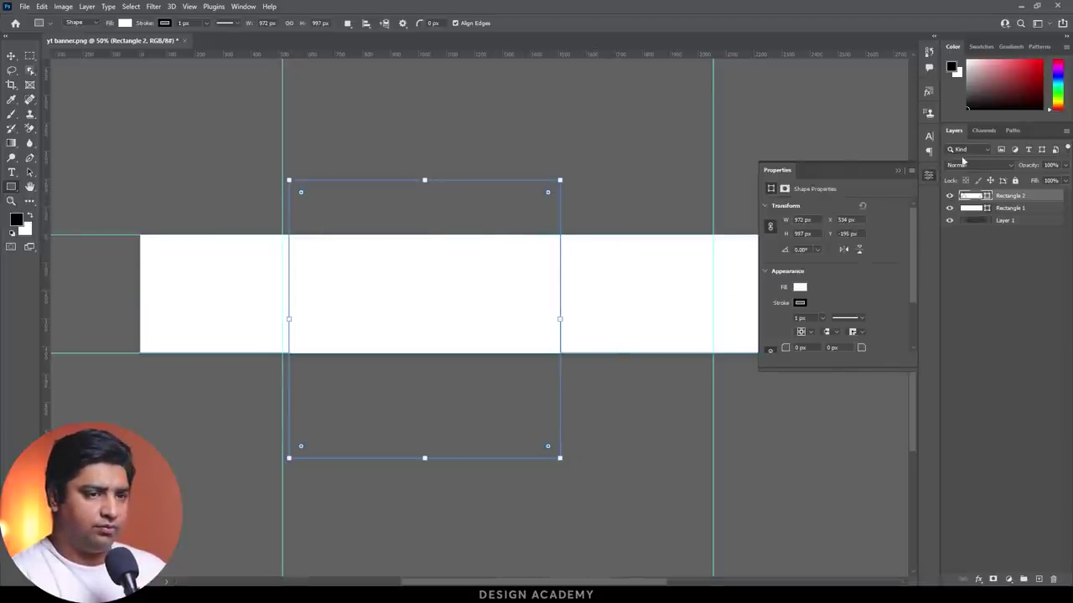
double_click(973, 196)
mouse_move(639, 259)
left_mouse_down()
mouse_move(642, 232)
mouse_move(708, 183)
left_mouse_up()
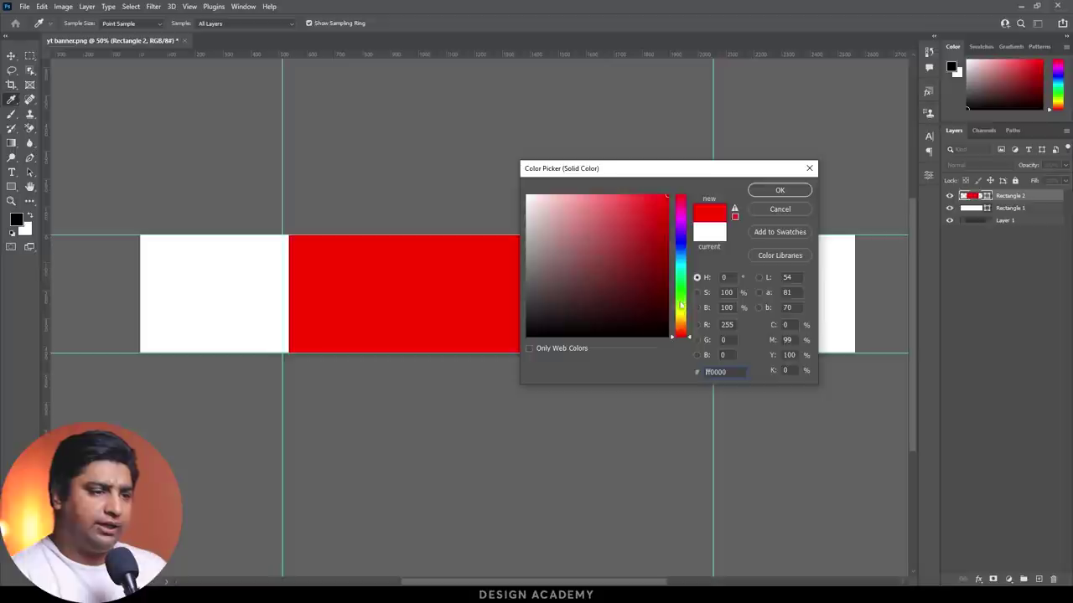
left_click(681, 319)
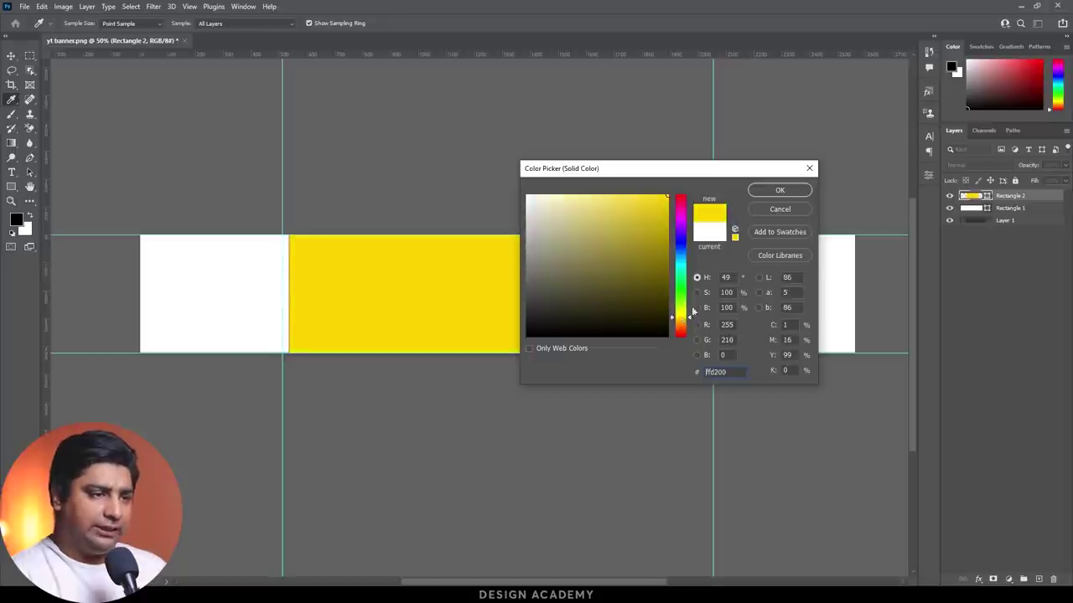
key("Tab")
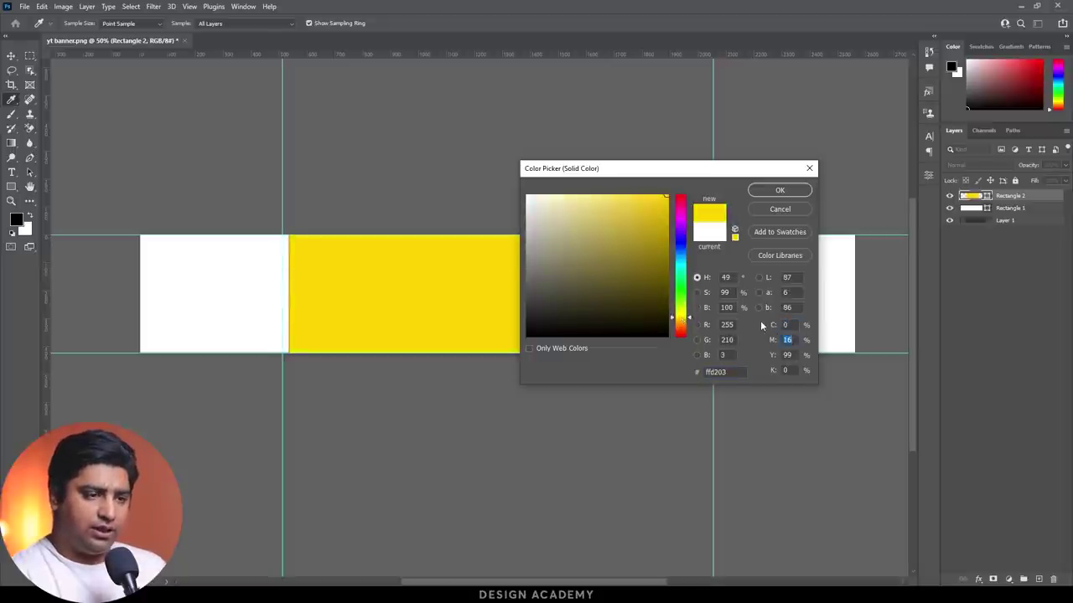
type("0")
key("Tab")
type("100")
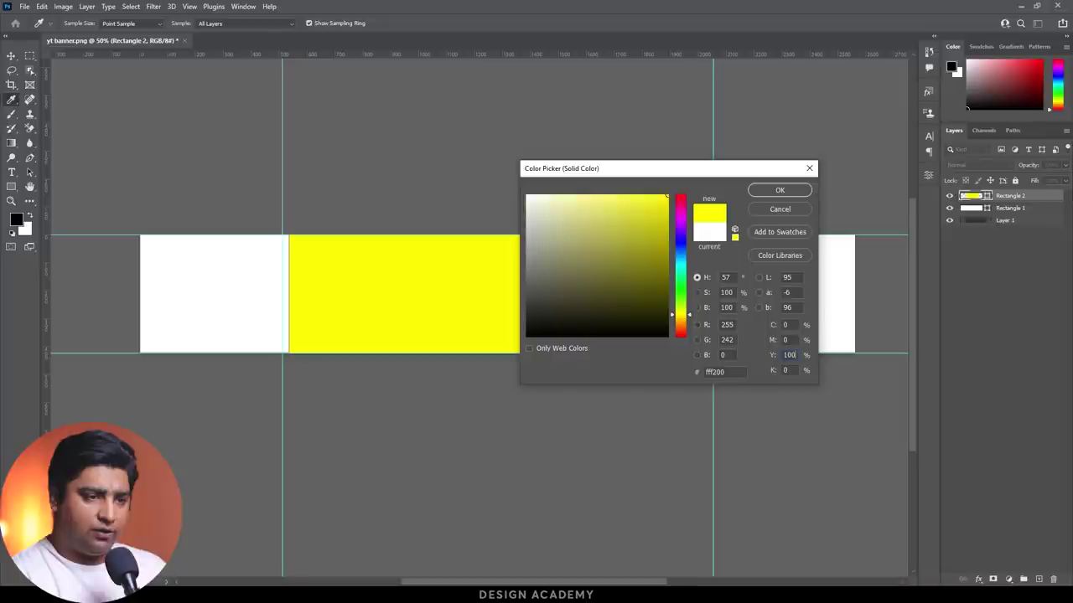
type("30")
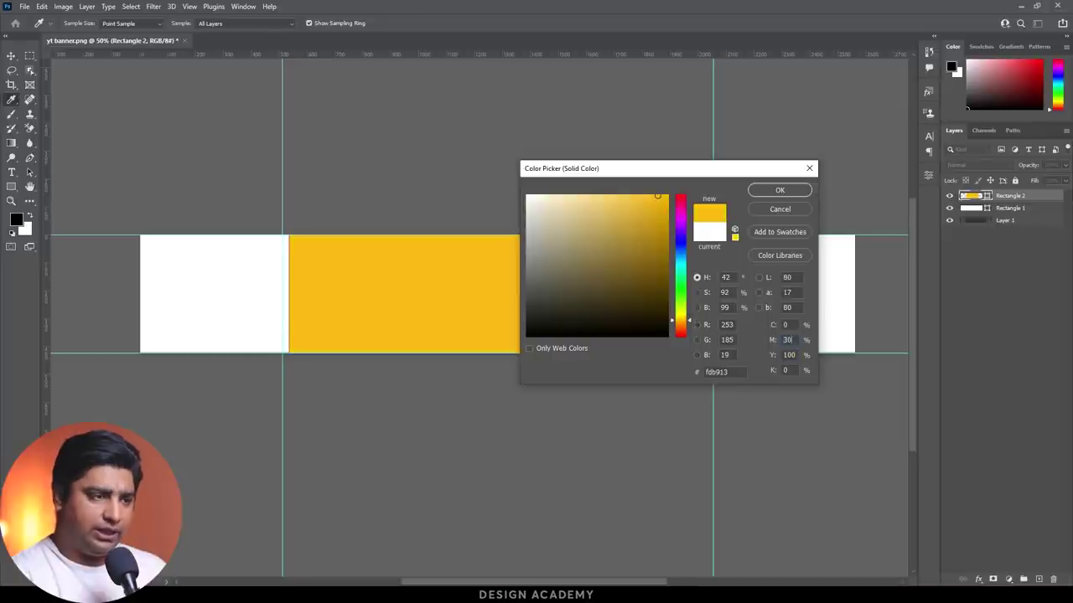
left_click(792, 188)
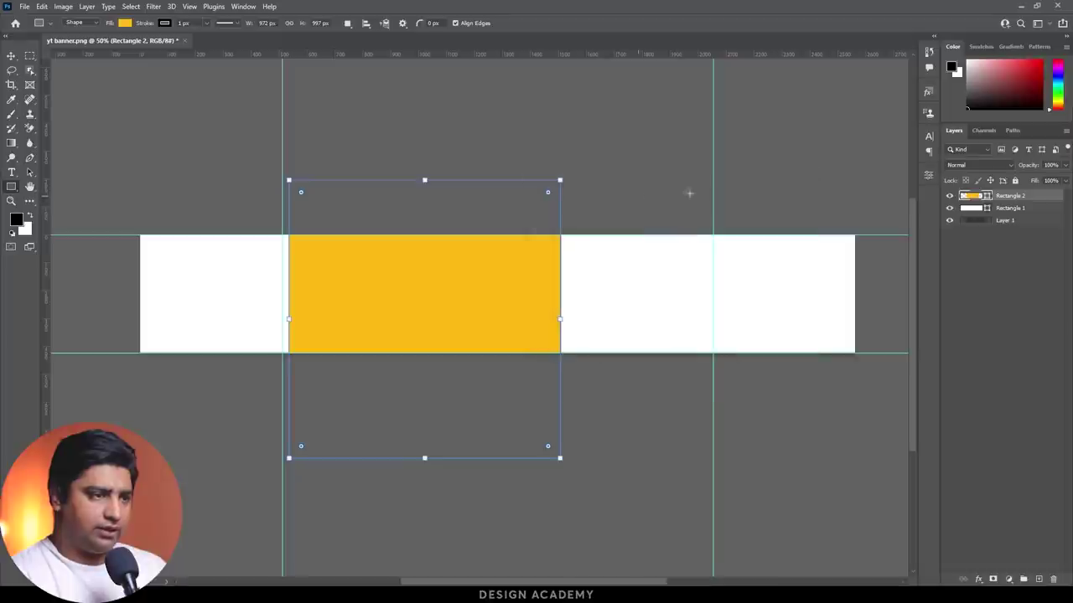
Step: Set Rectangle 2's stroke to No Color
left_click(164, 24)
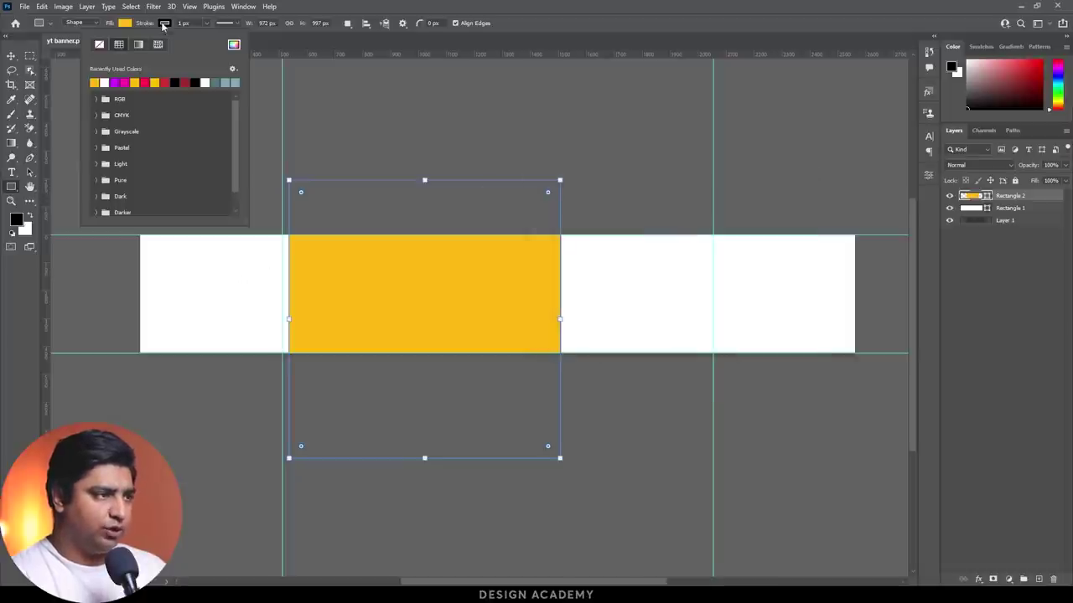
left_click(100, 45)
left_click(13, 57)
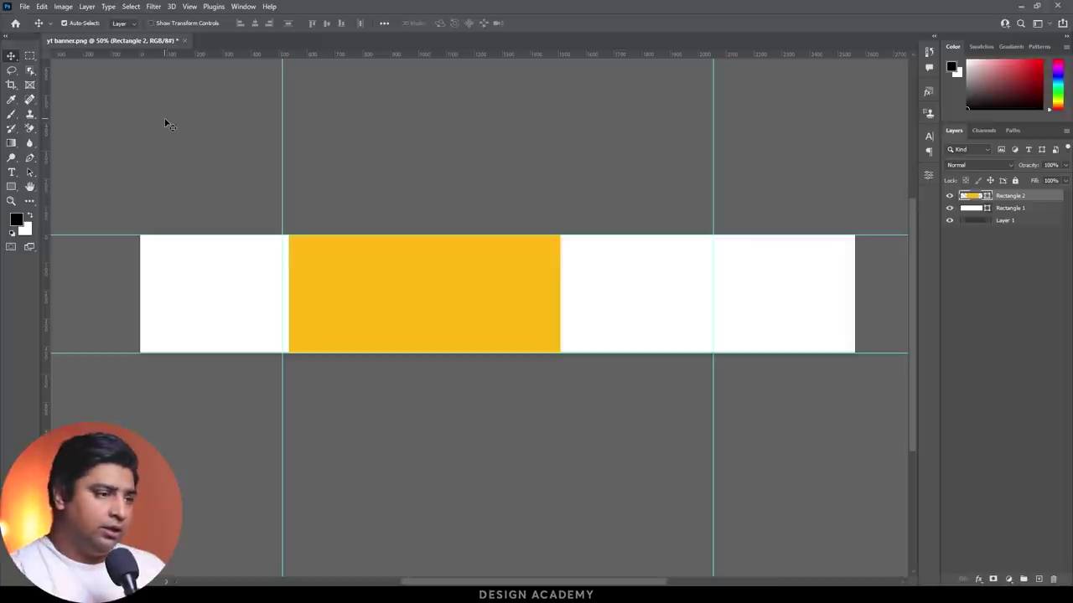
Step: Skew the orange rectangle so its top leans left and shift it slightly right
key("ctrl")
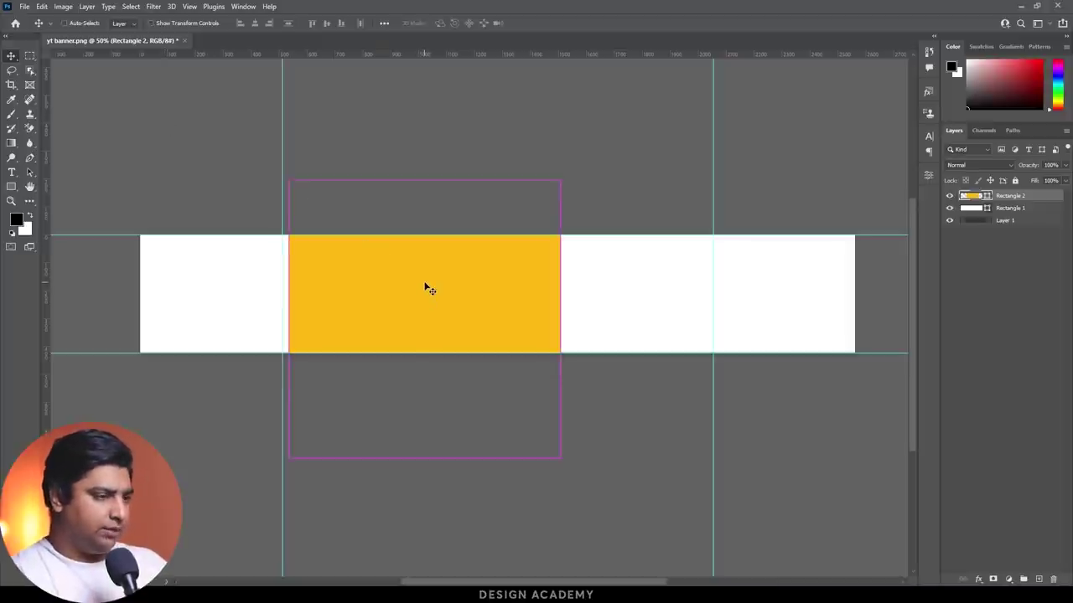
key("ctrl+t")
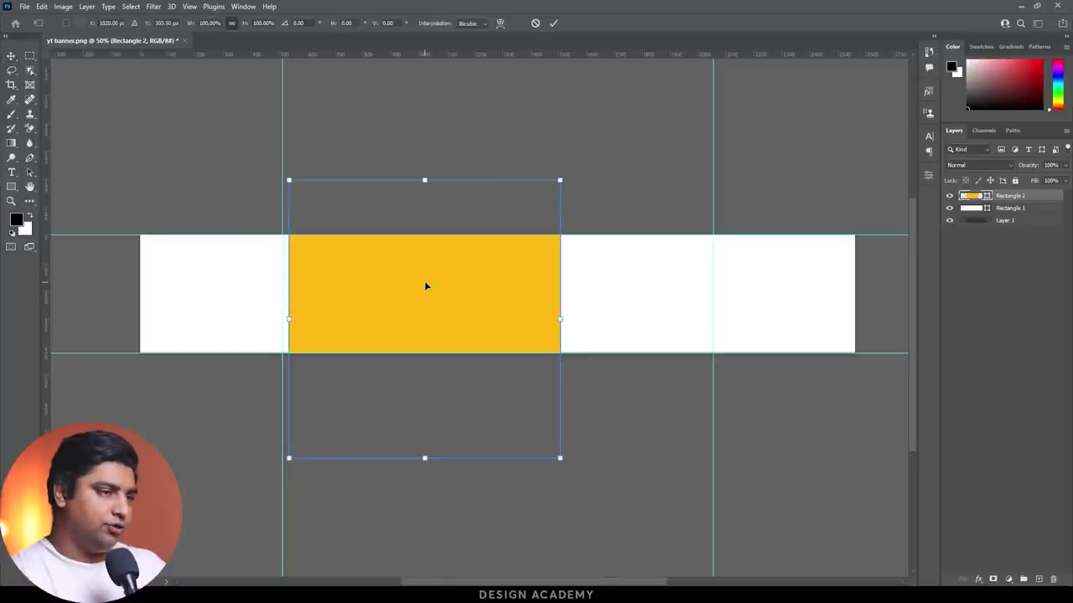
left_click_drag(426, 181, 305, 187)
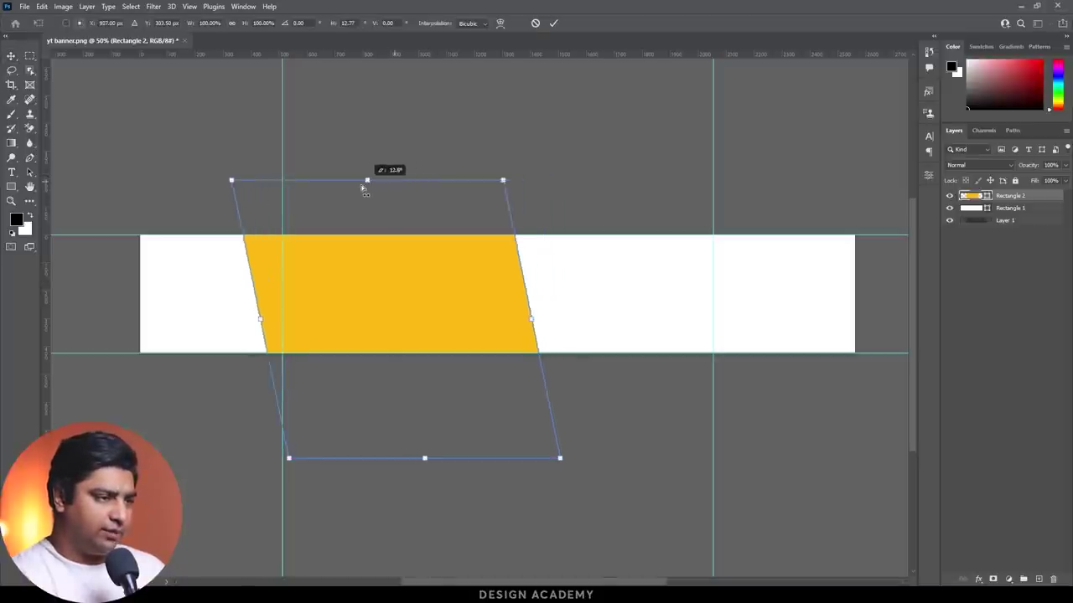
left_click_drag(386, 282, 456, 282)
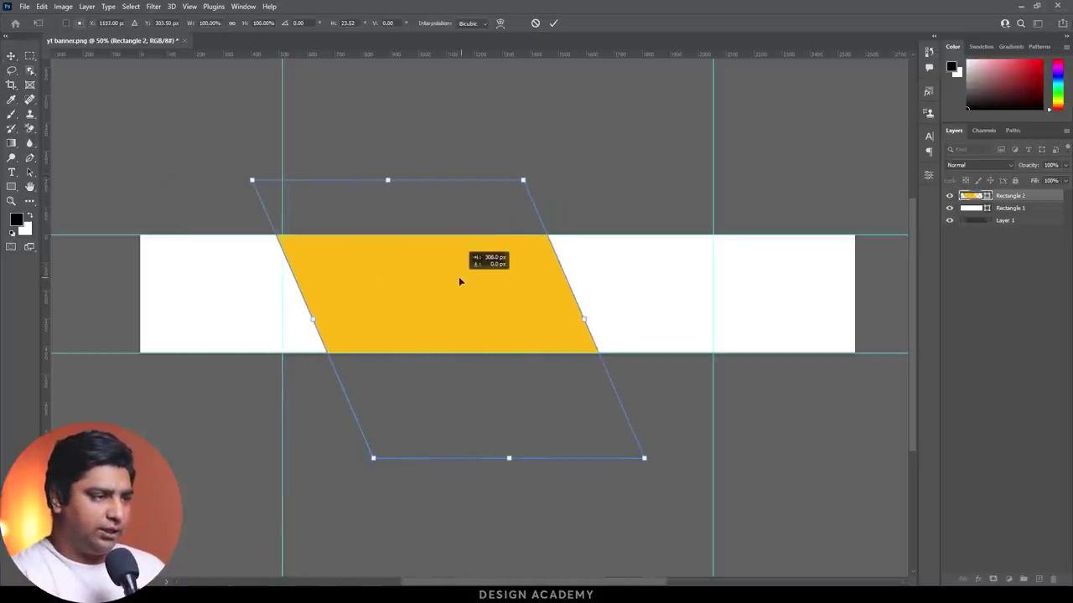
key("Return")
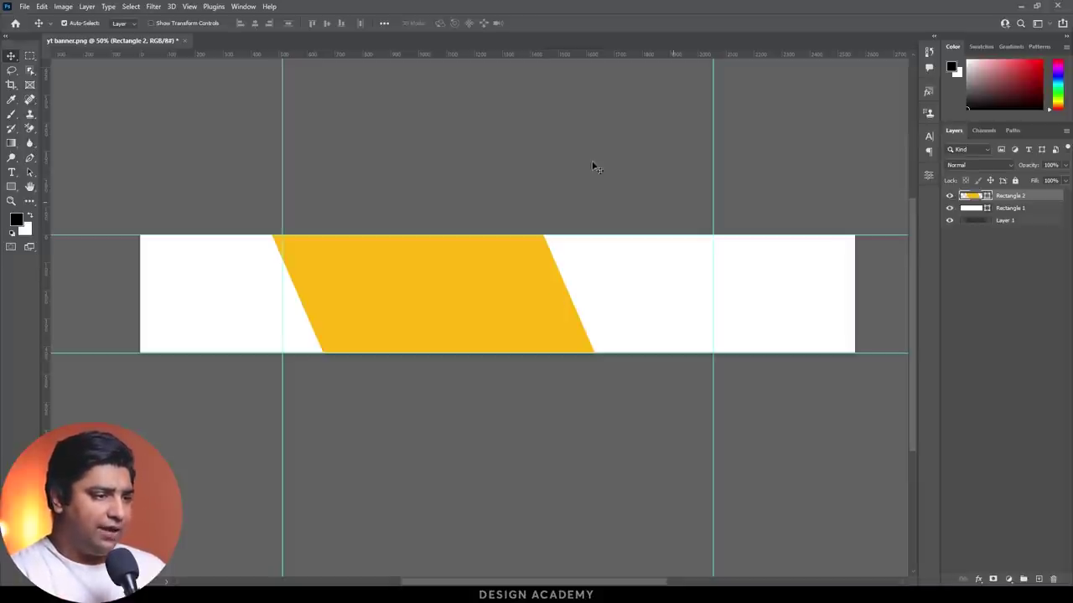
Step: Draw a circle with the Ellipse Tool near the orange shape's right edge
left_click(10, 188)
left_click(72, 199)
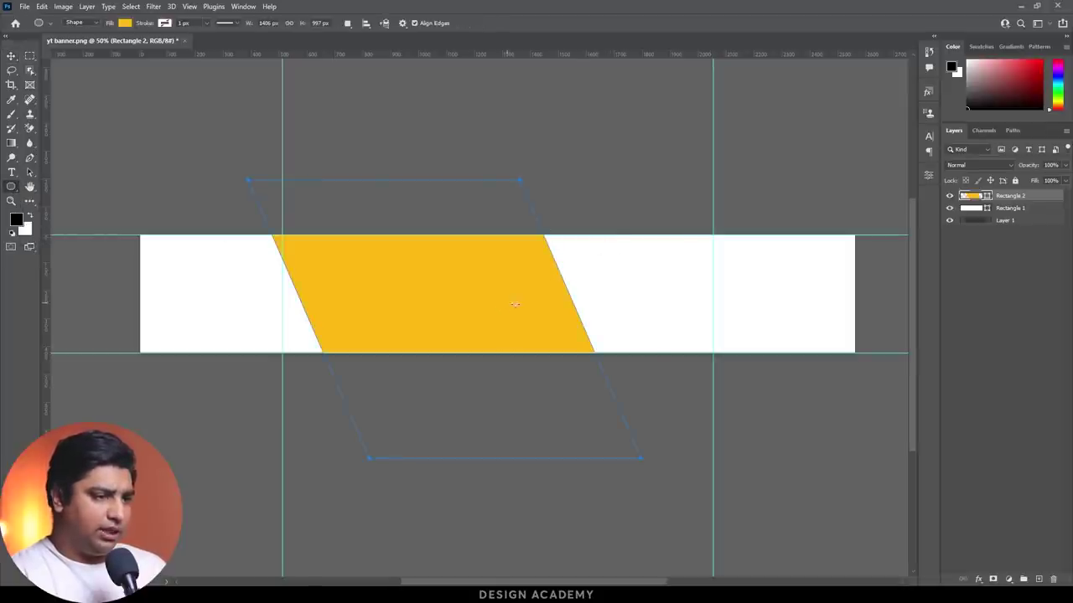
left_click_drag(496, 267, 634, 370)
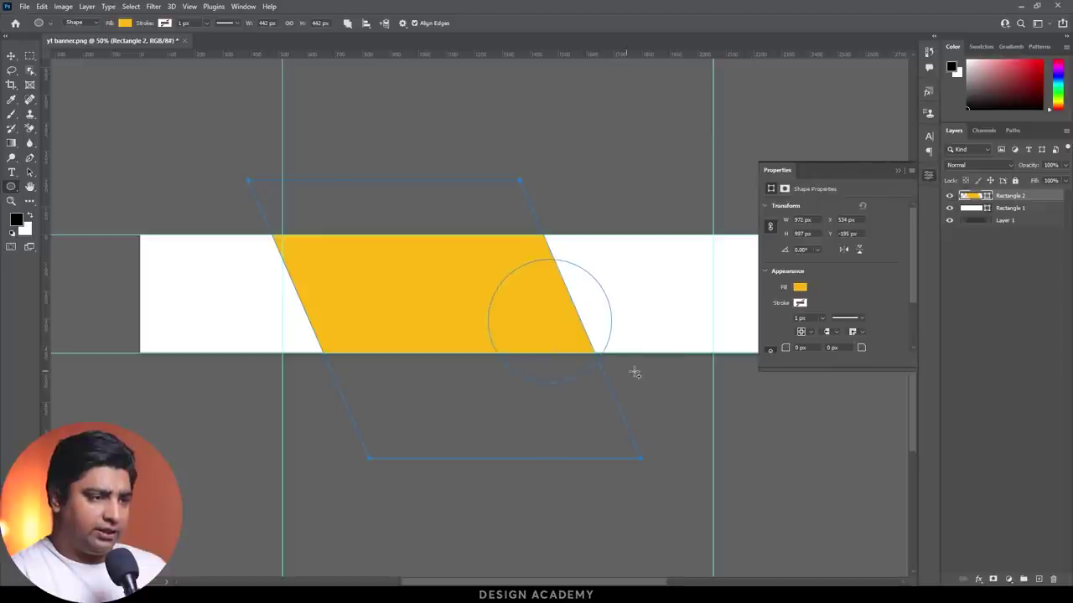
Step: Replace the first circle with a new circle about 396 px wide
key("ctrl+z")
left_click_drag(652, 256, 574, 329)
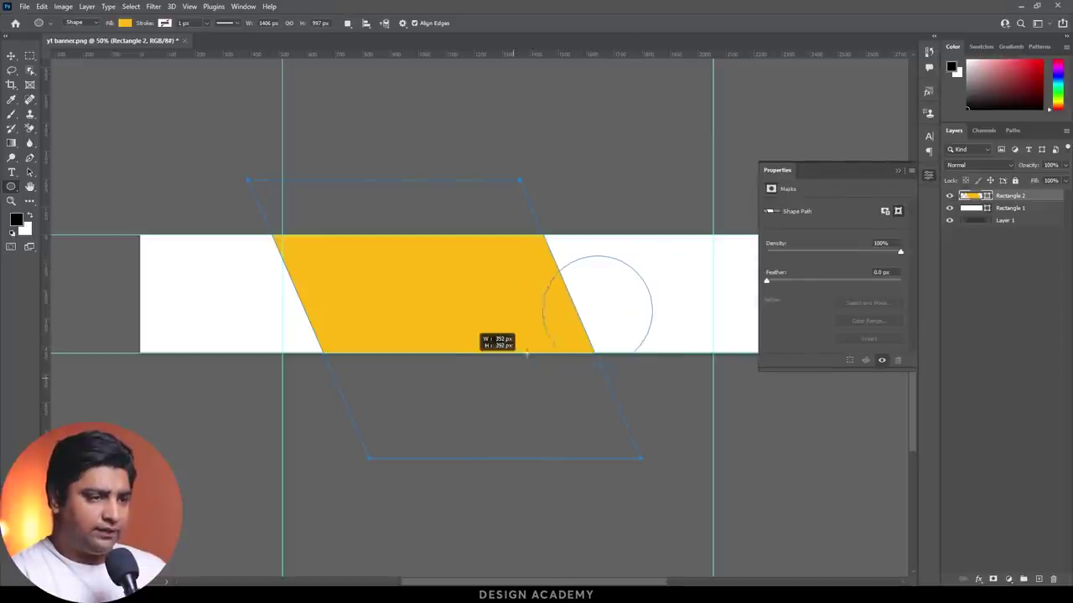
left_click_drag(574, 330, 541, 366)
key("v")
left_click_drag(623, 318, 616, 302)
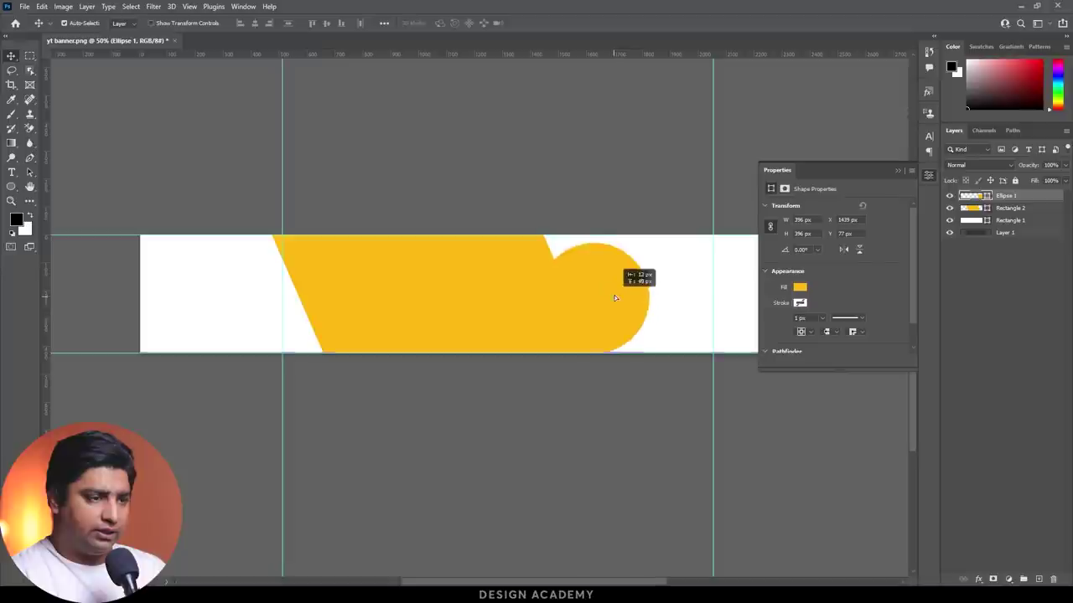
left_click(928, 175)
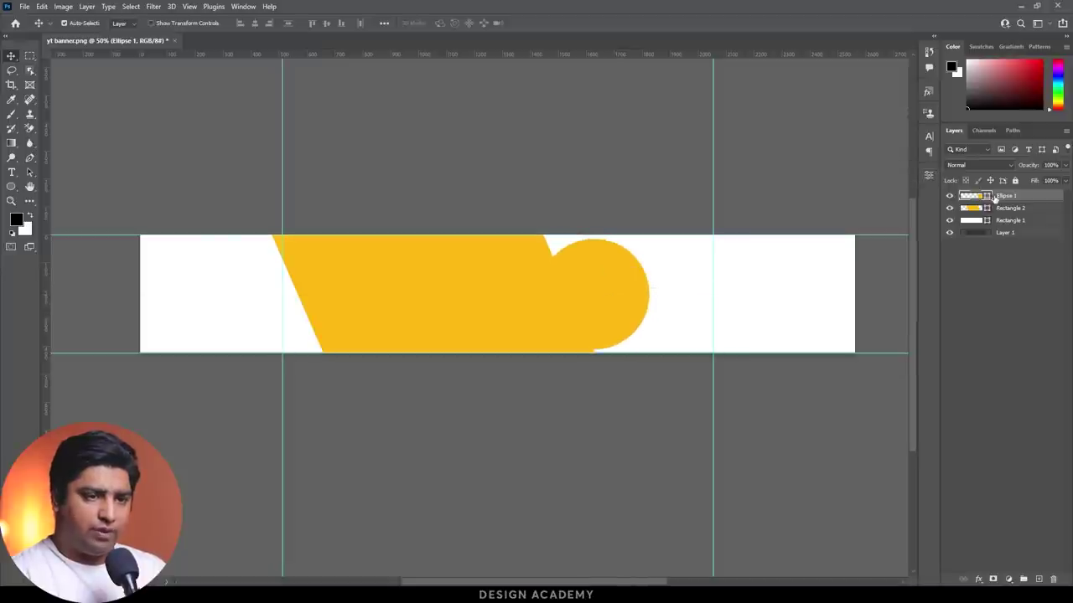
Step: Fill the circle #000000 and centre it vertically over the orange shape's right edge
double_click(987, 196)
type("000000")
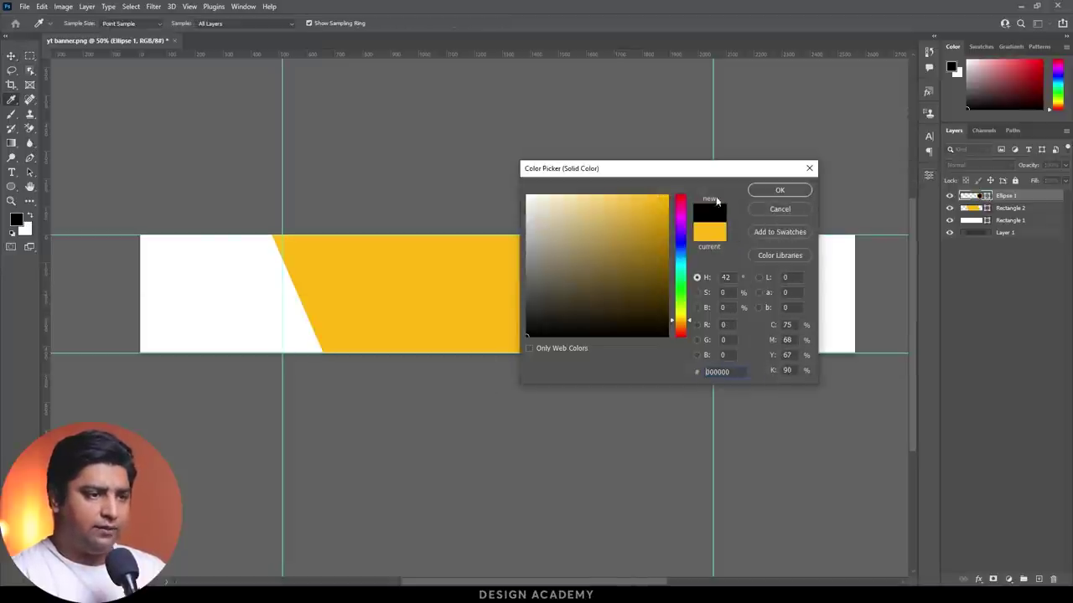
left_click(780, 192)
scroll(637, 310, "up", 2)
scroll(649, 299, "up", 1)
left_click_drag(603, 304, 553, 303)
key("ctrl+a")
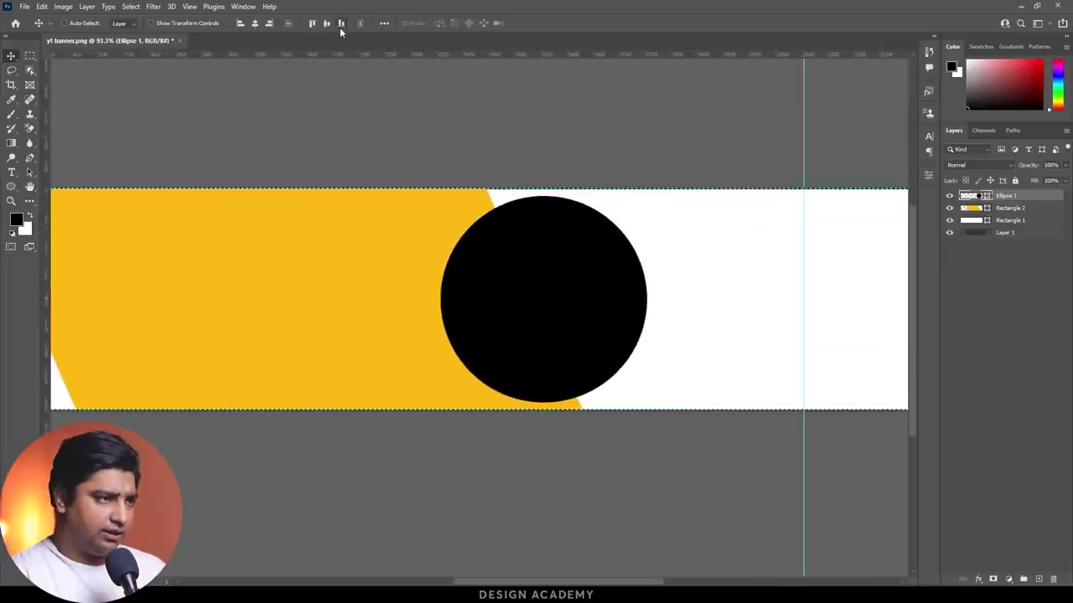
key("ctrl+d")
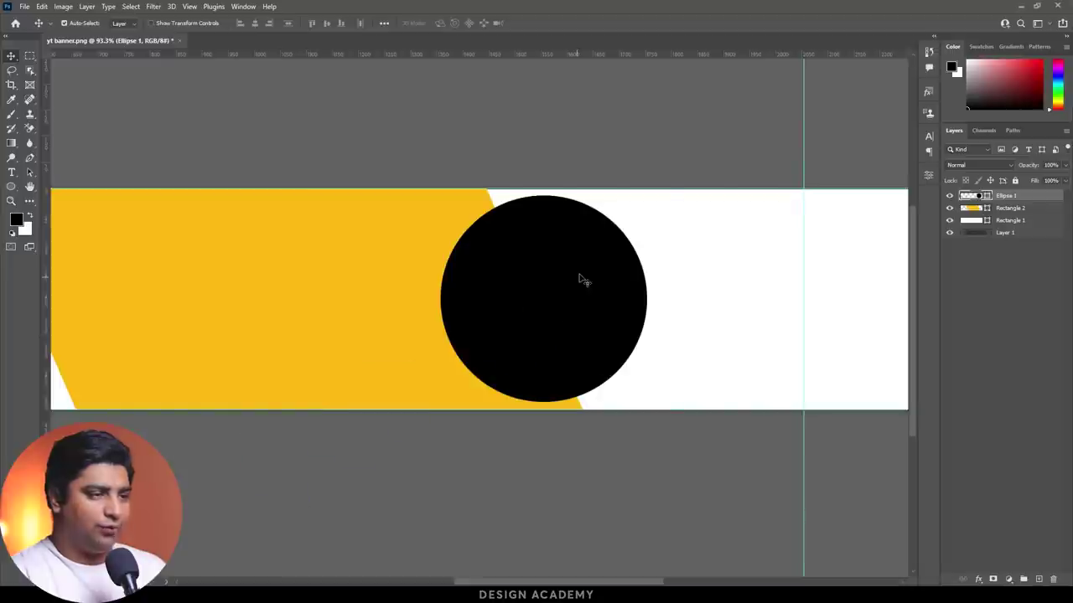
Step: Place the portrait still from Saved Pictures onto the banner above the black circle
mouse_move(442, 92)
left_mouse_down()
mouse_move(579, 280)
mouse_move(614, 289)
left_mouse_up()
key("Return")
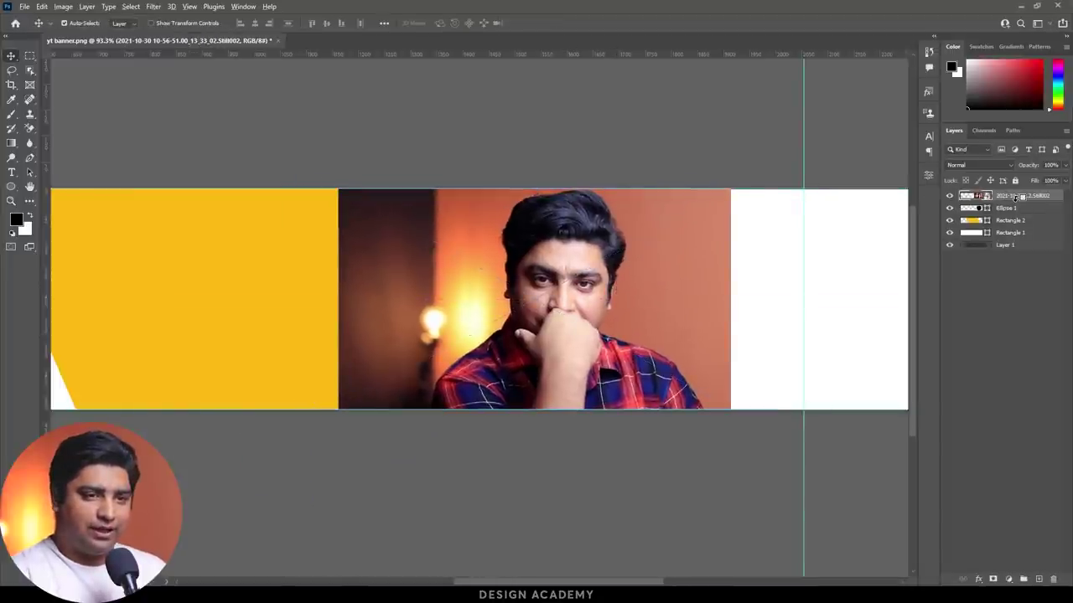
Step: Clip the portrait into the black circle, frame the face, and select Ellipse 1
right_click(1017, 198)
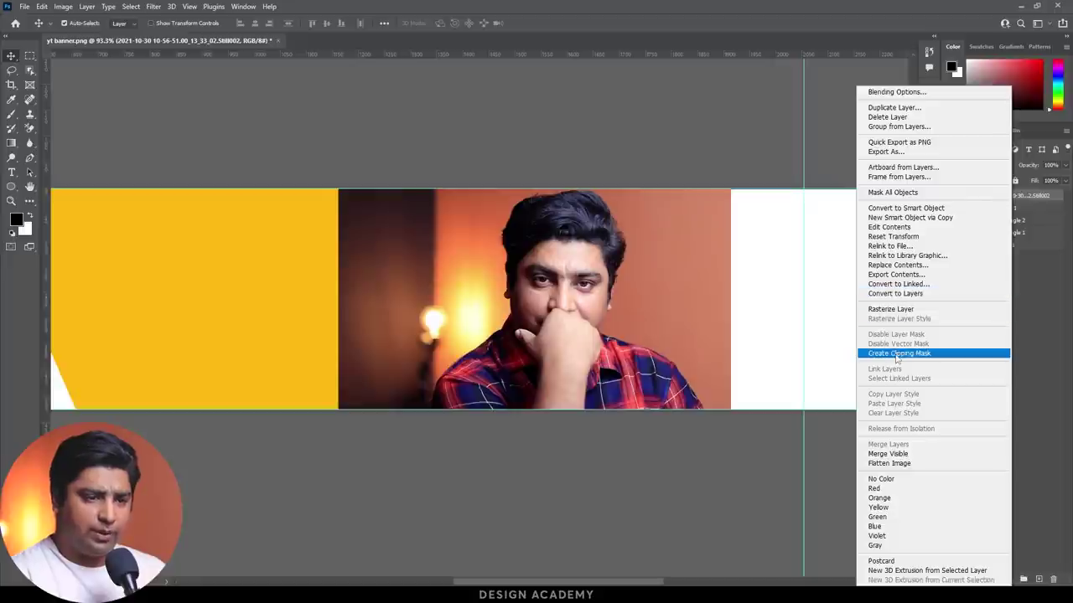
left_click(897, 352)
left_click_drag(624, 310, 582, 311)
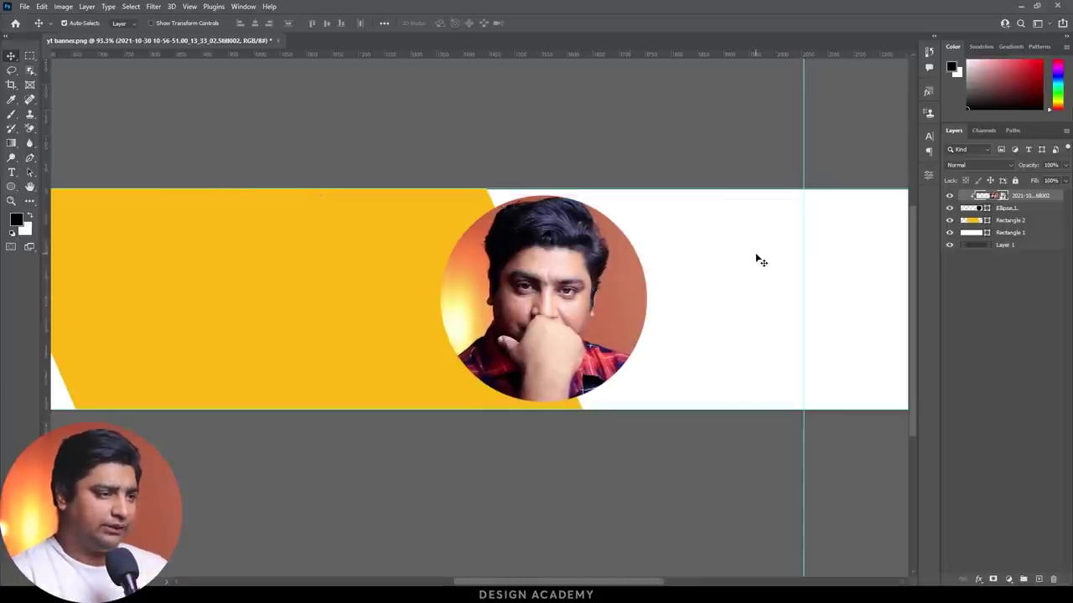
left_click(1015, 210)
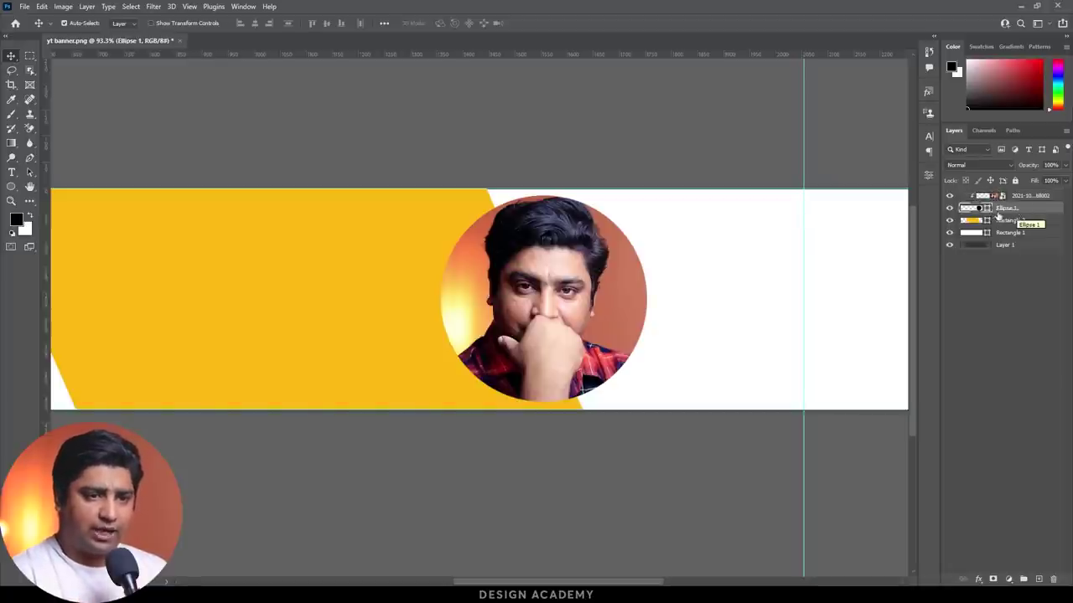
Step: Give the circular portrait a 10 px solid black Color stroke positioned Outside
right_click(1001, 209)
left_click(784, 277)
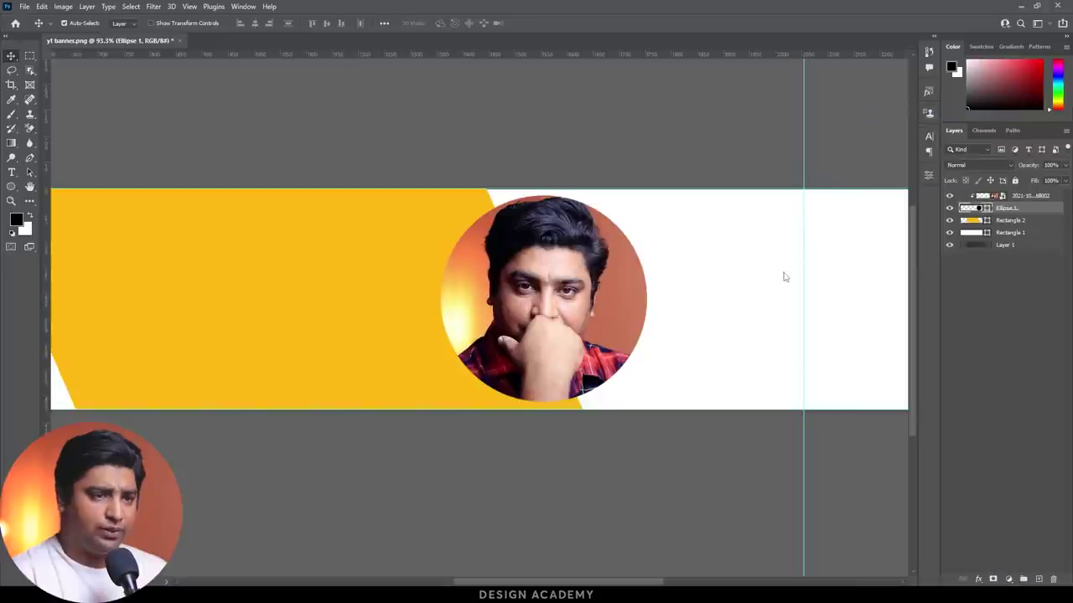
left_click(665, 232)
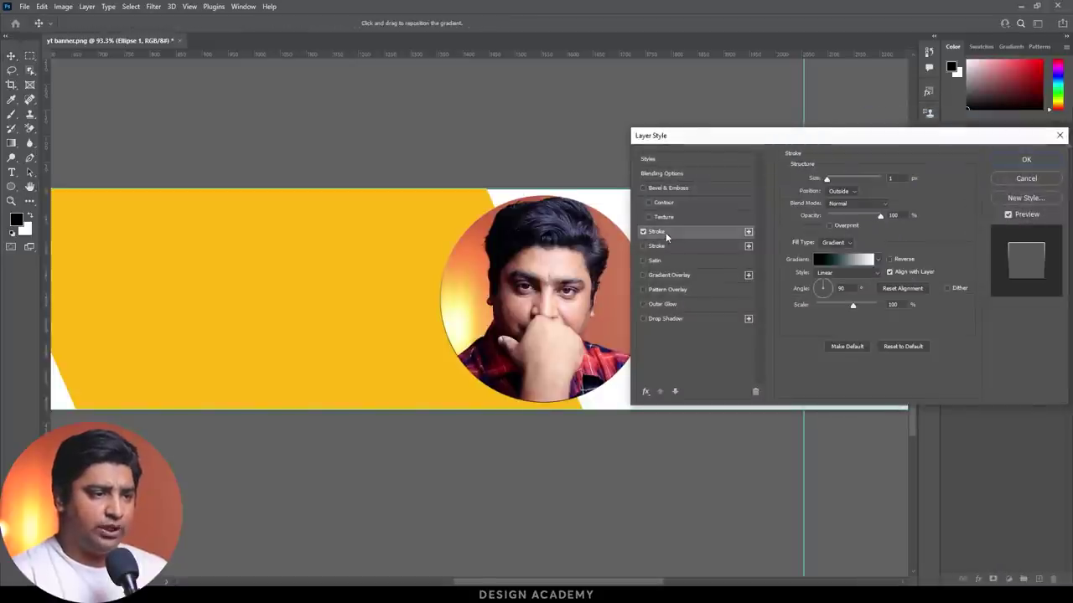
left_click(834, 243)
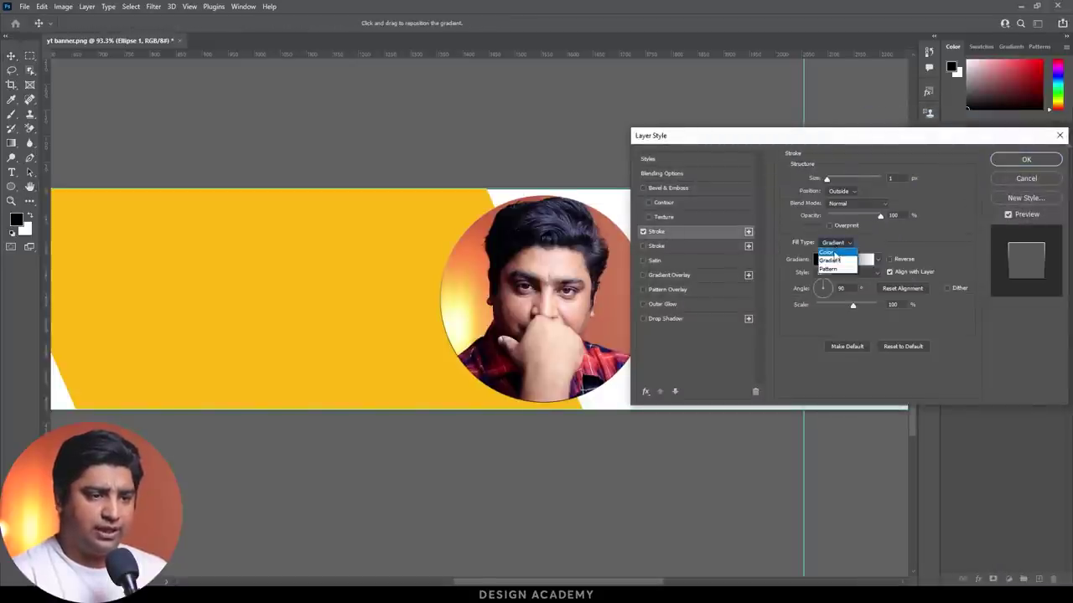
left_click(830, 251)
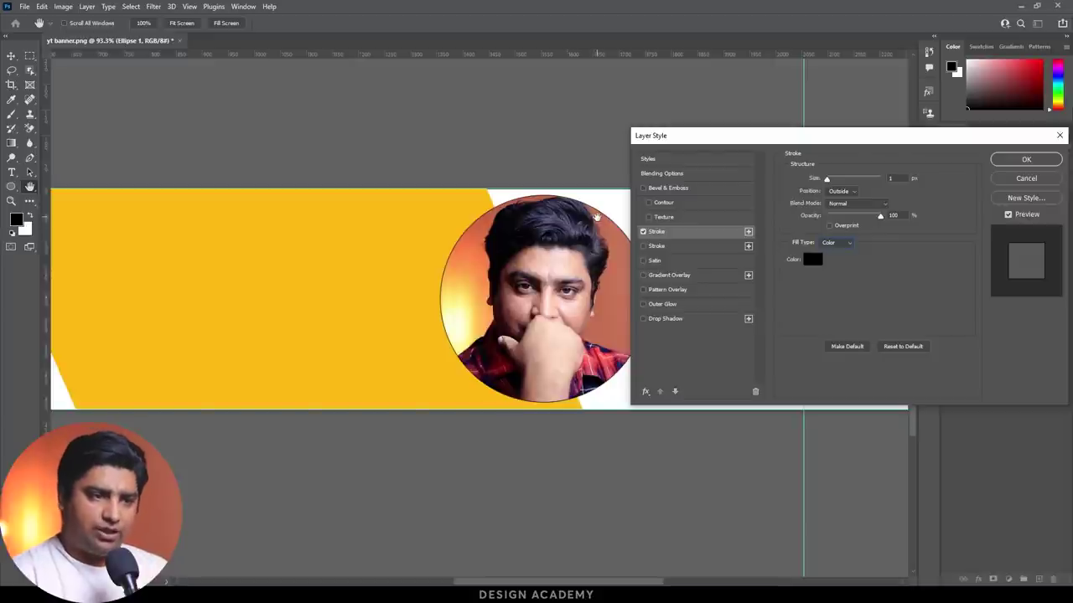
left_click(831, 191)
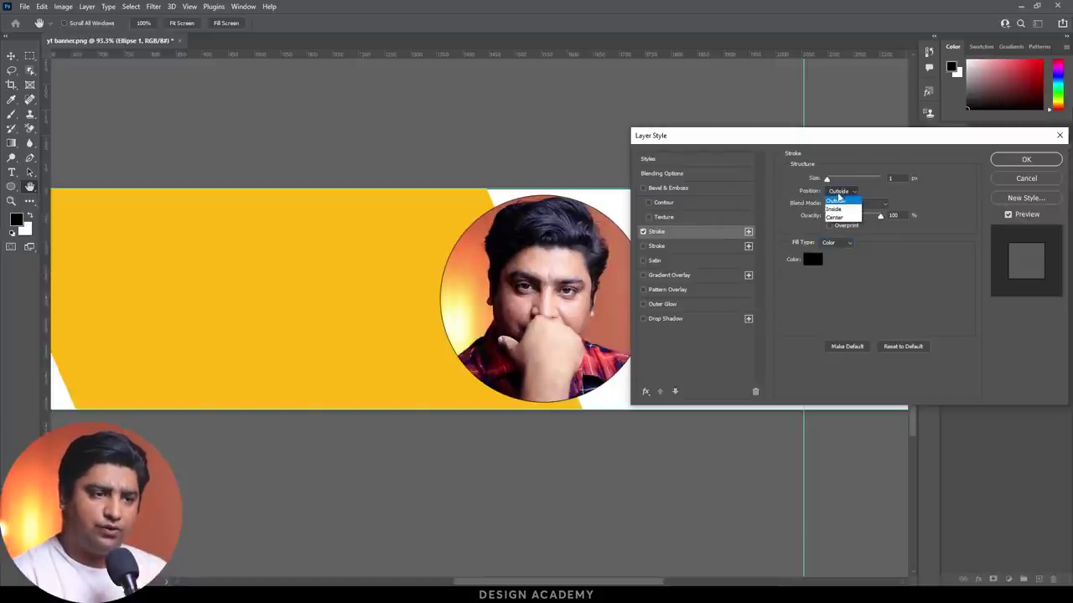
left_click_drag(827, 180, 833, 183)
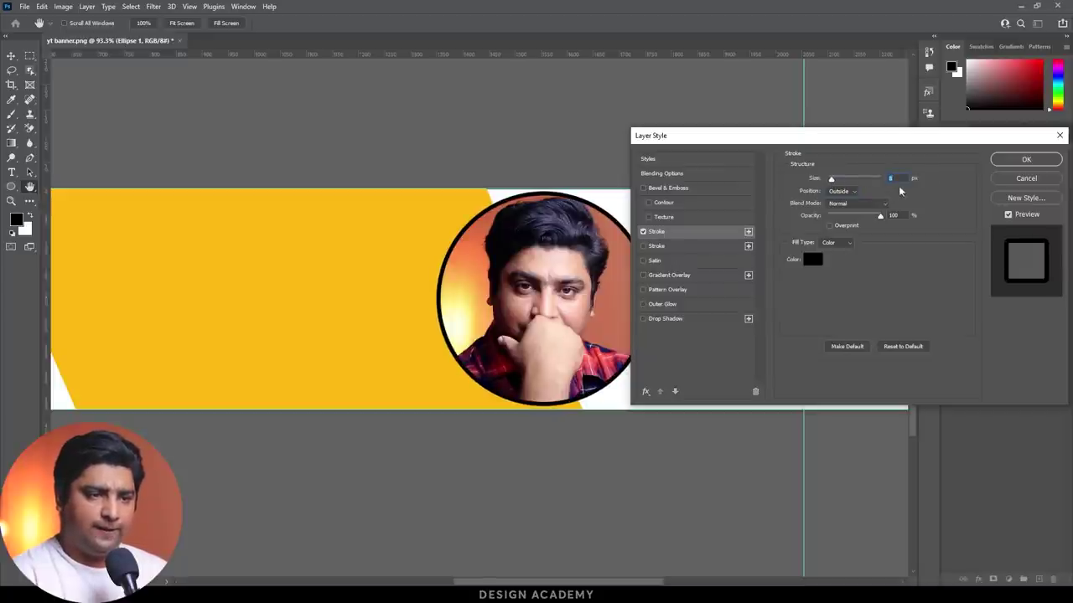
type("10")
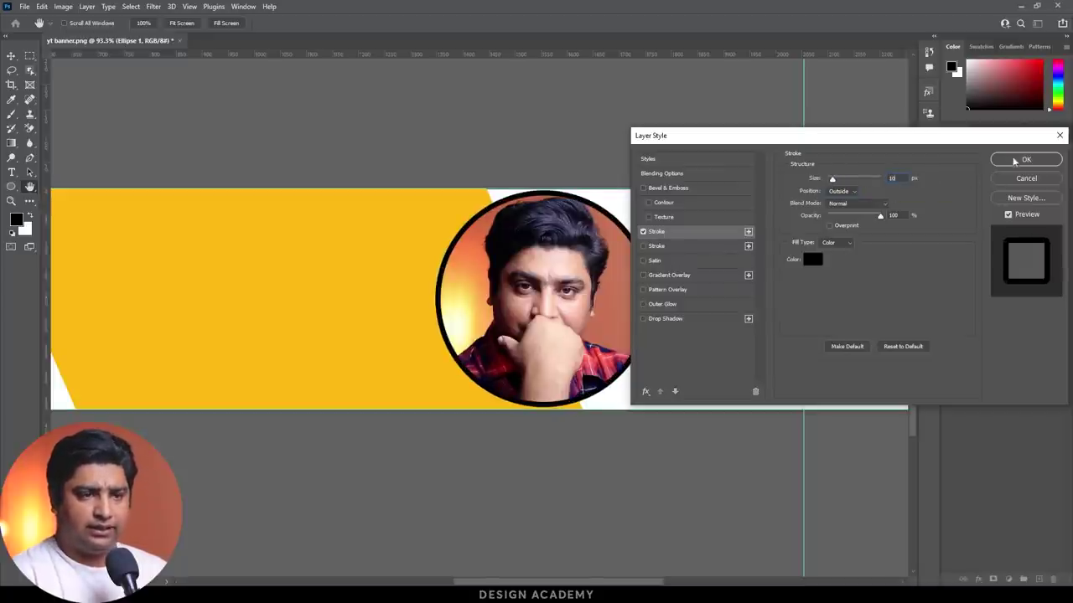
key("Return")
left_click(611, 311)
Step: Shrink the outlined ellipse slightly with Free Transform
key("ctrl+t")
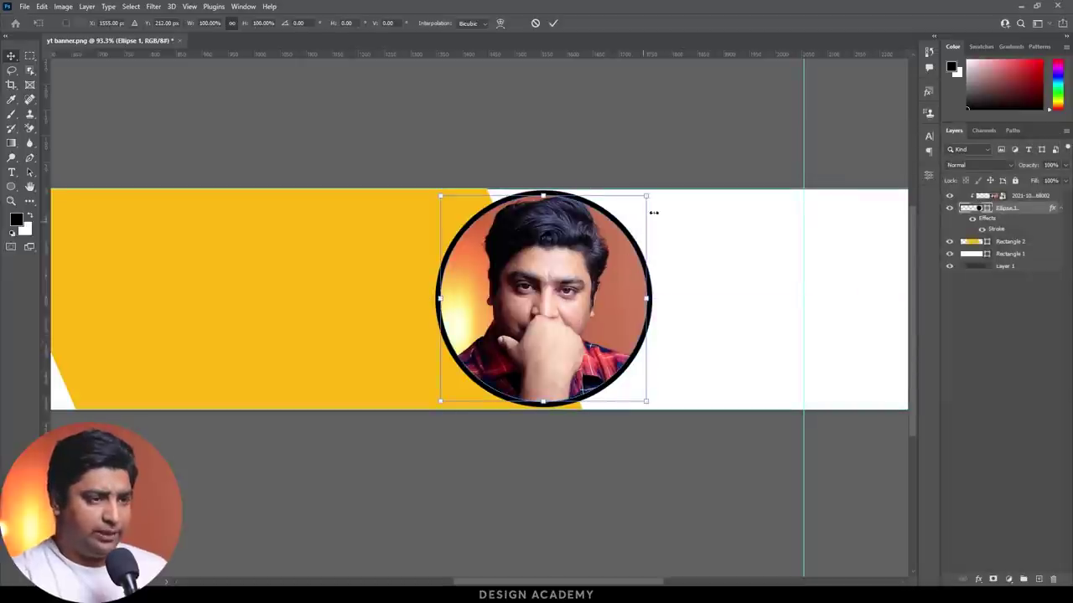
left_click_drag(647, 197, 643, 201)
key("Return")
Step: Scale the clipped portrait photo down to about 38% to fit the smaller circle
left_click(575, 283, "ctrl")
key("ctrl+t")
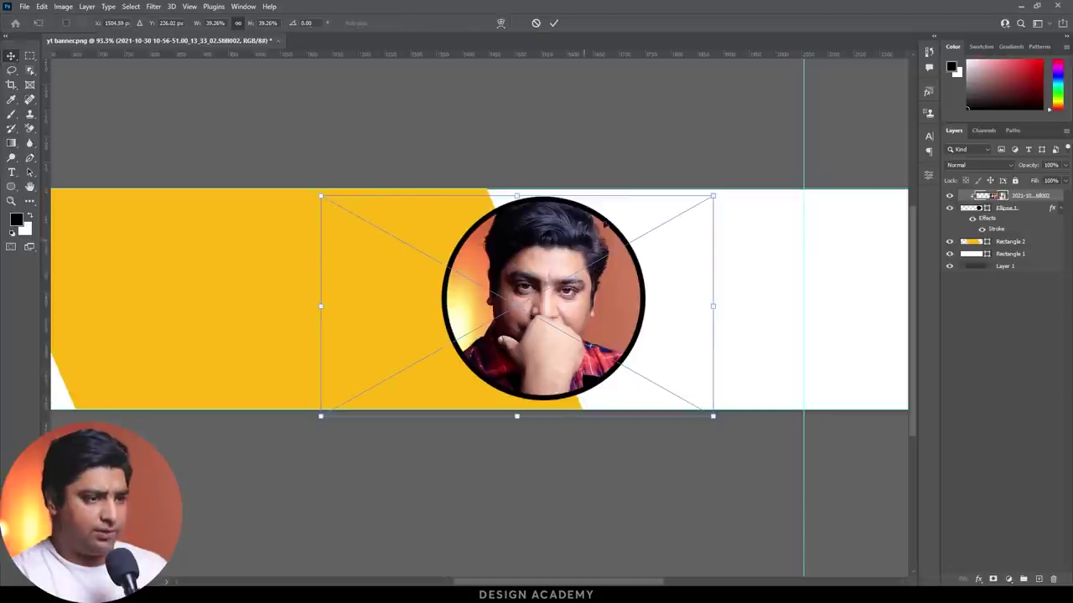
left_click_drag(712, 196, 705, 198)
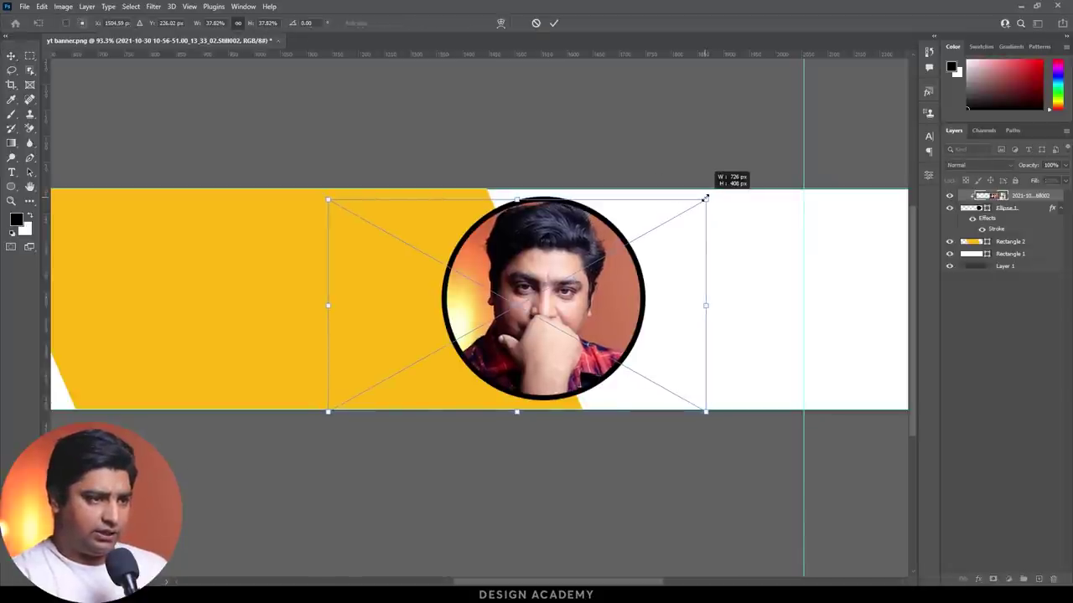
key("Return")
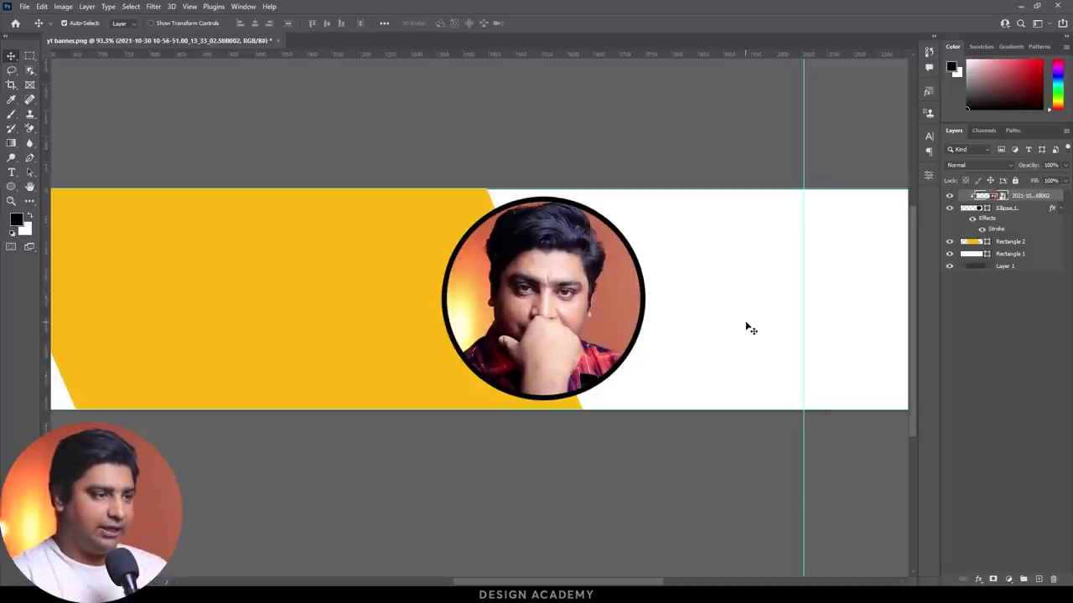
scroll(749, 329, "down", 3)
scroll(634, 296, "down", 3)
scroll(541, 299, "up", 2)
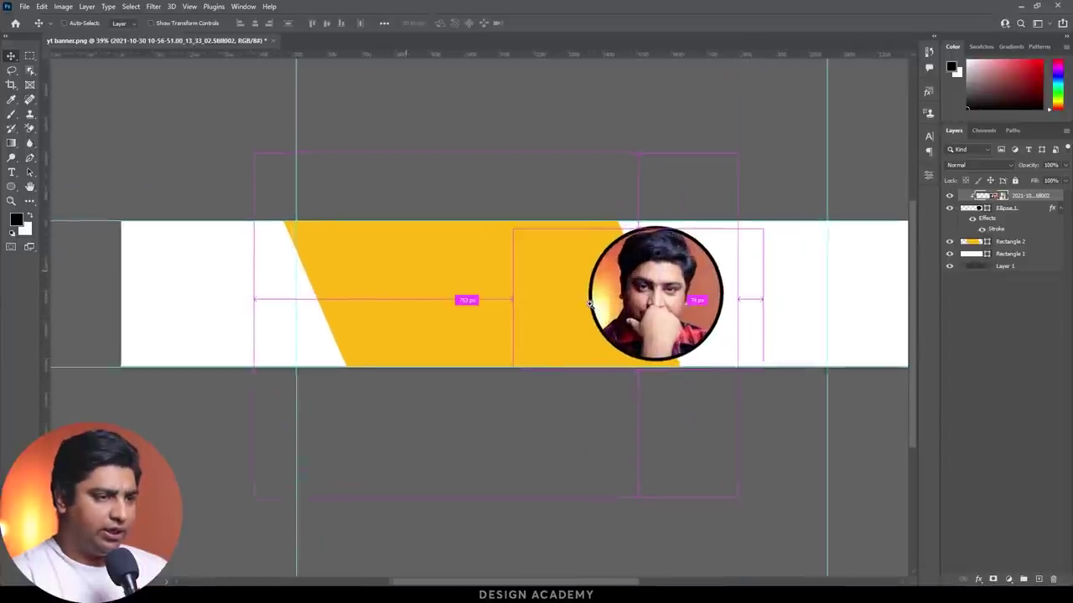
scroll(528, 307, "up", 1)
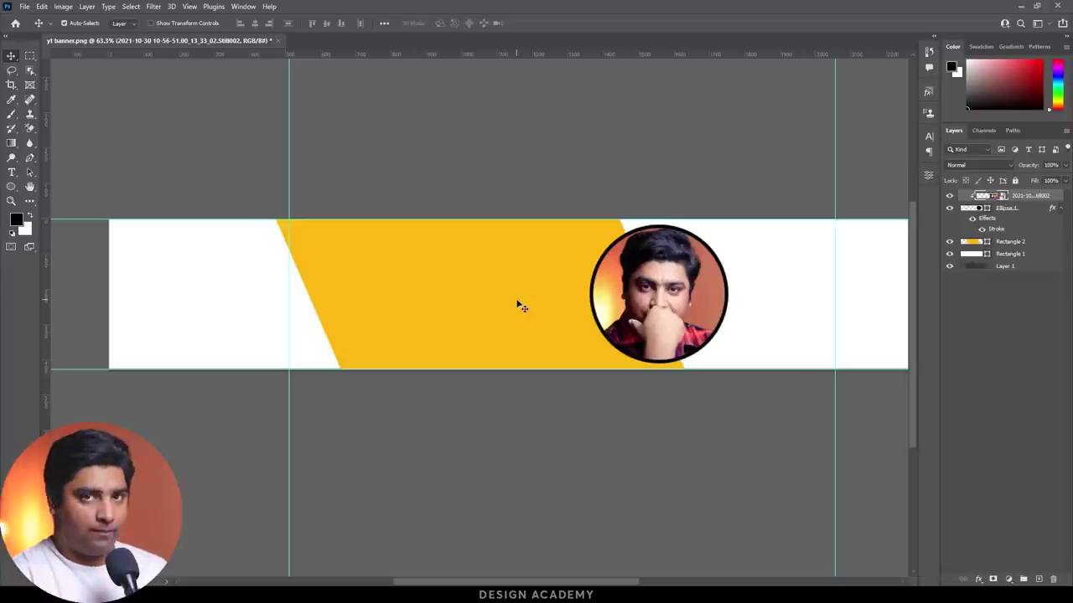
Step: Draw a black rectangle bar across the left side of the banner
left_click(11, 186)
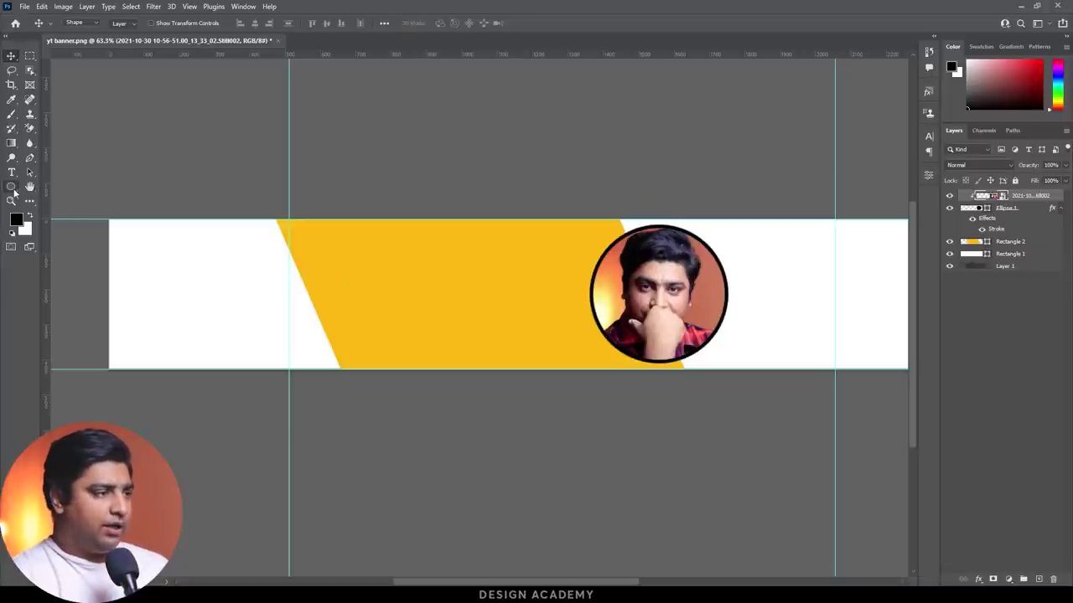
right_click(11, 186)
left_click(54, 188)
left_click_drag(92, 263, 480, 302)
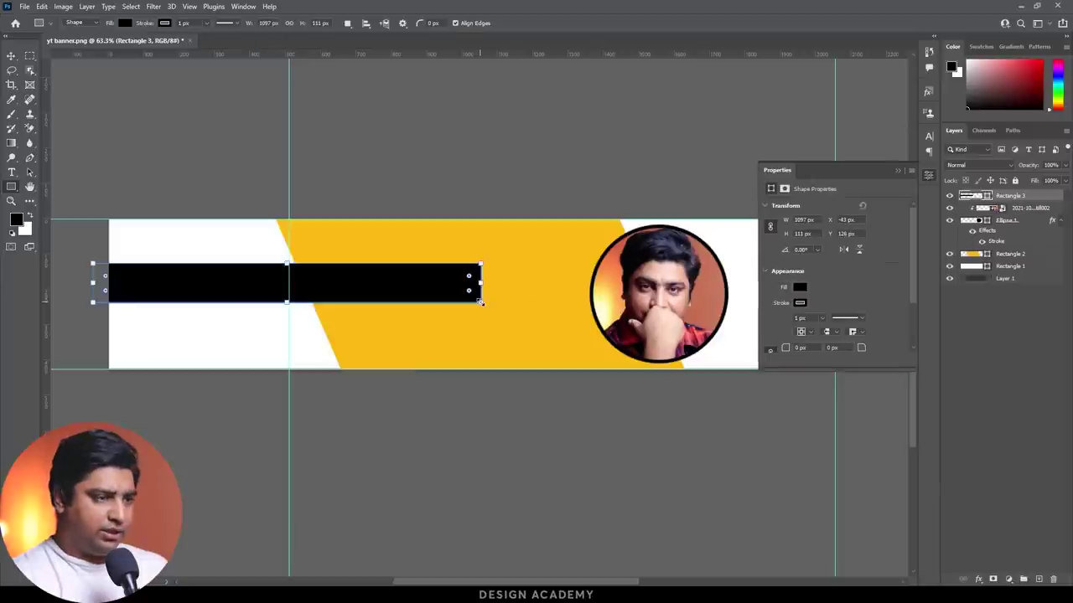
key("v")
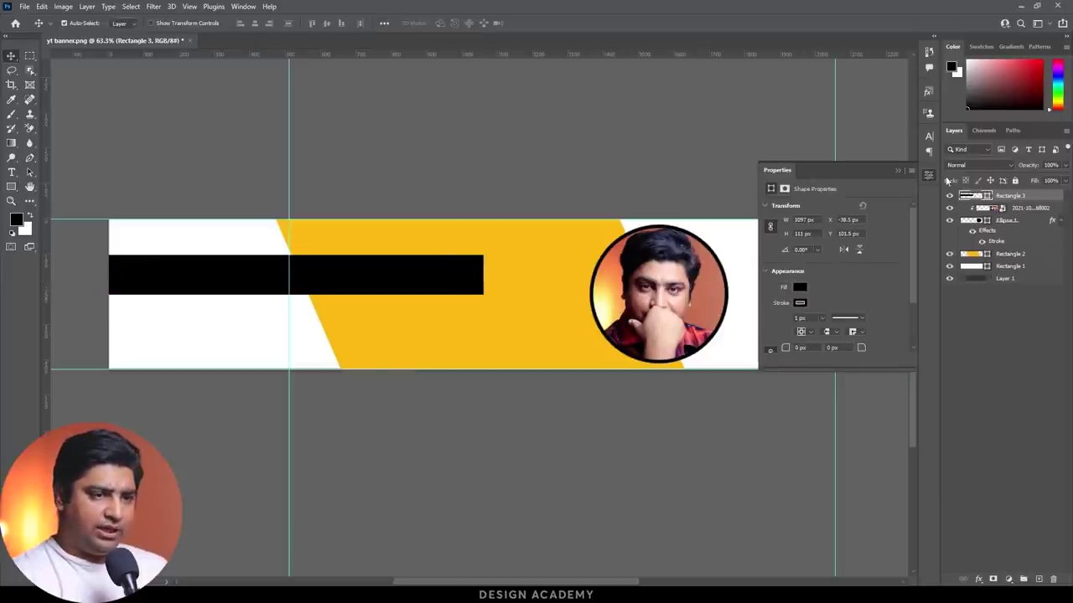
key("z")
left_click(462, 295)
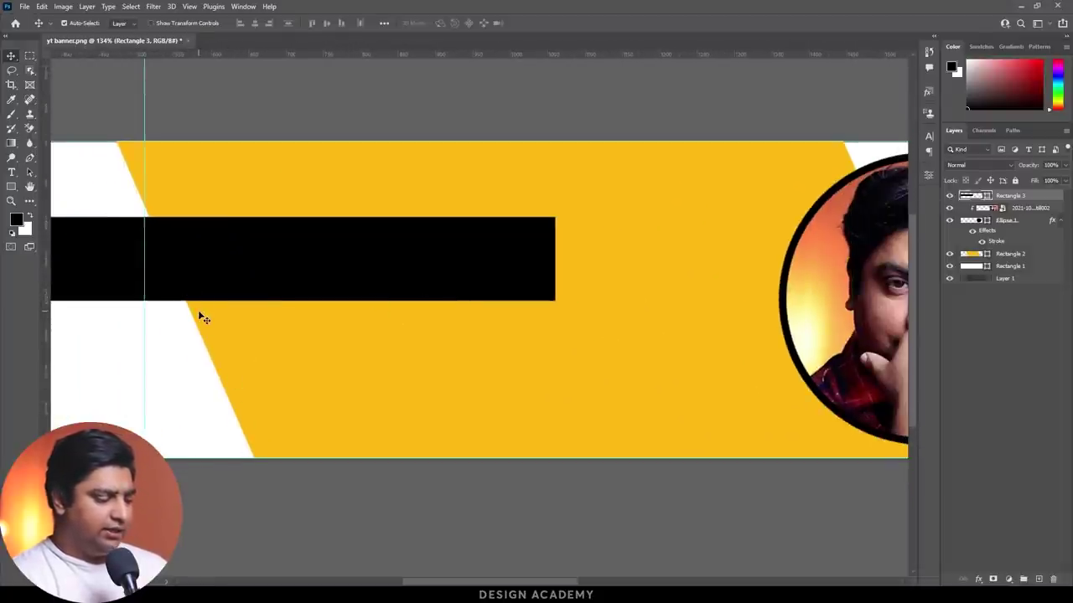
Step: Skew the black bar's right end into a slant and shift it slightly left
key("ctrl+t")
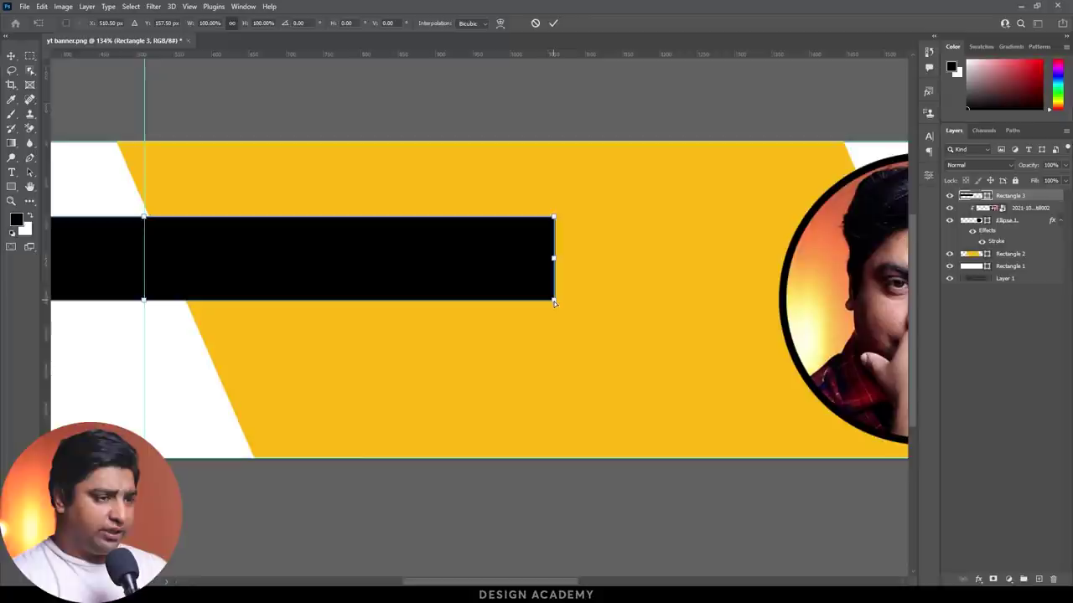
mouse_move(556, 304)
left_mouse_down()
mouse_move(614, 305)
mouse_move(605, 303)
left_mouse_up()
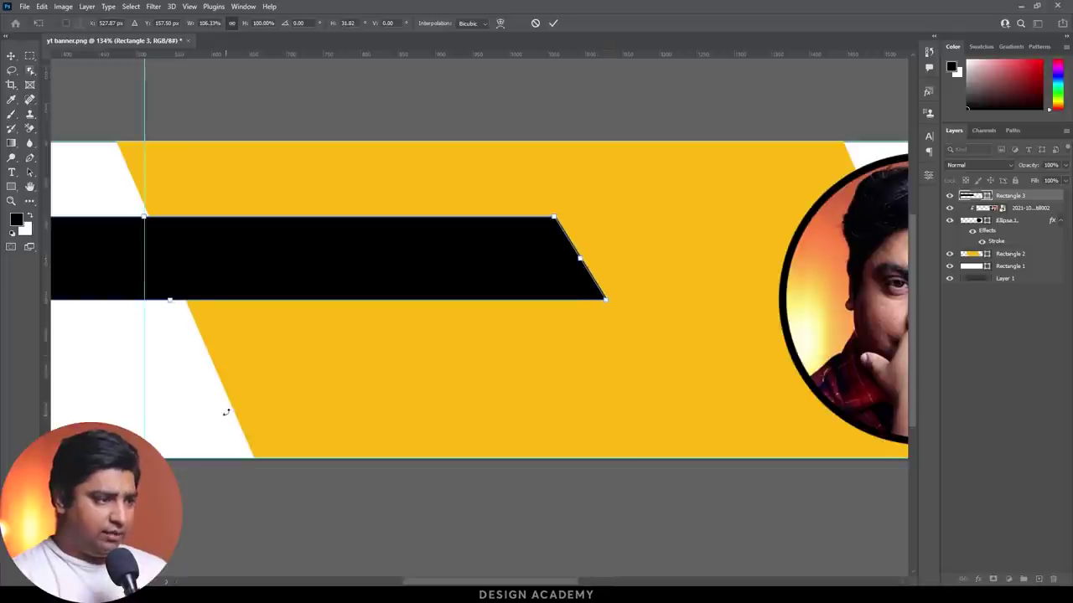
key("Return")
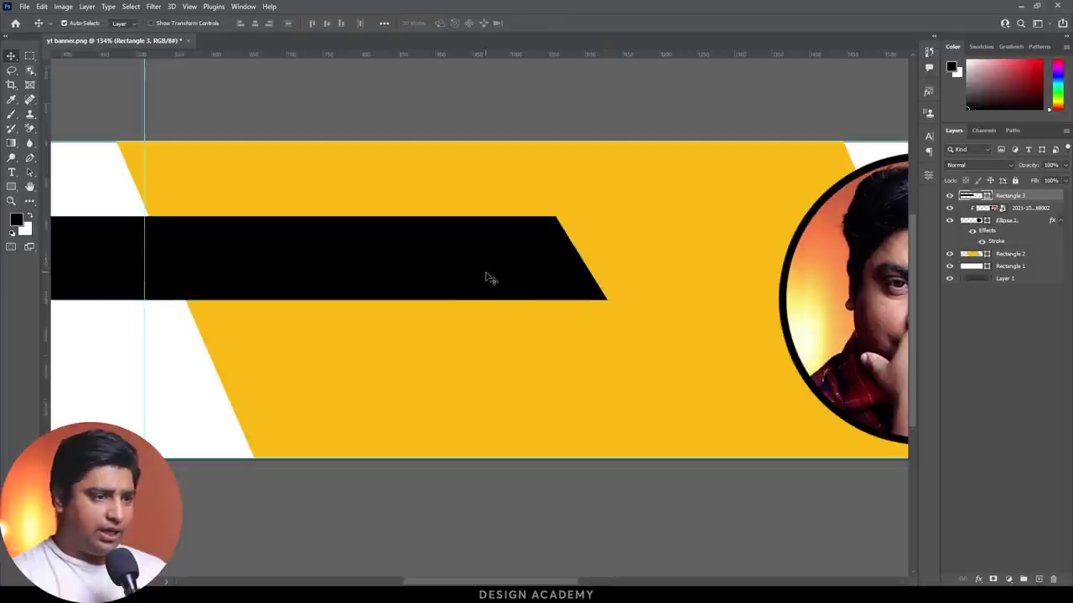
scroll(511, 273, "down", 3)
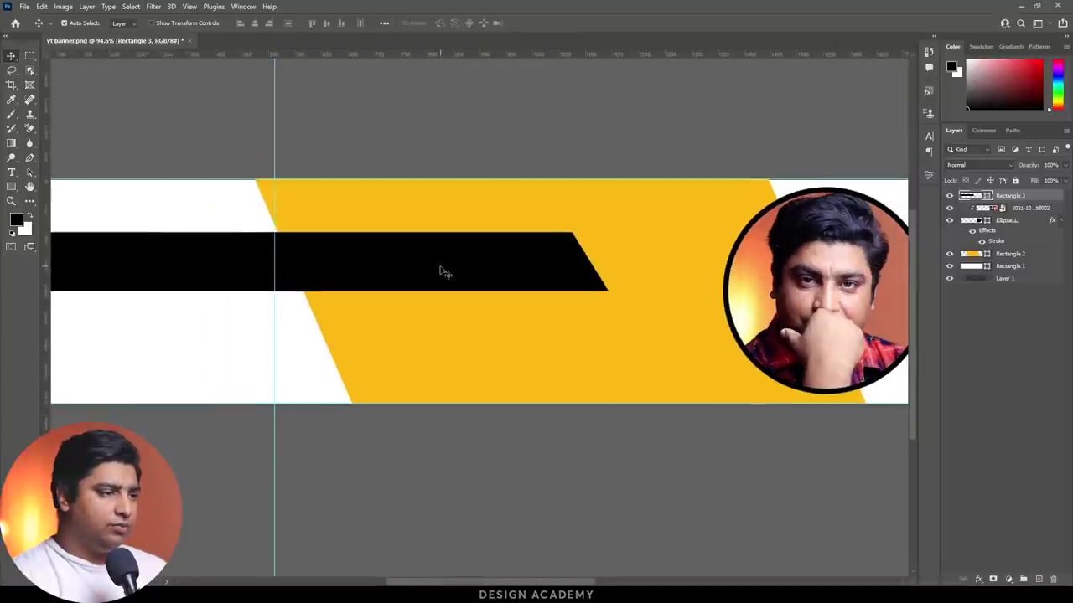
left_click_drag(442, 270, 419, 270)
scroll(292, 256, "up", 3)
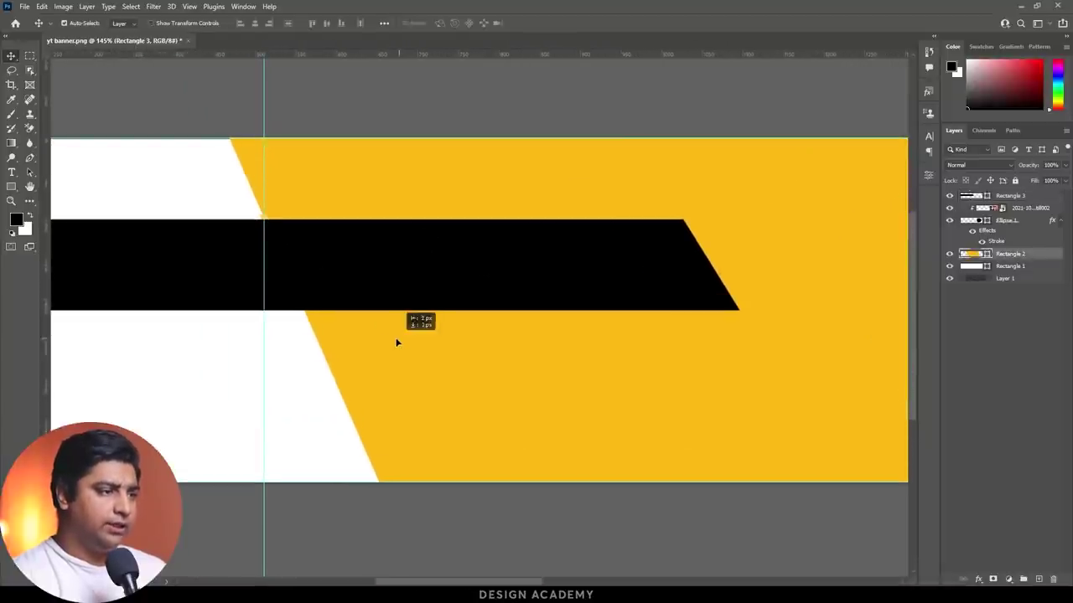
Step: Nudge the yellow shape left and add 'Design' text on top of the black bar
left_click_drag(397, 342, 386, 342)
key("t")
left_click(361, 285)
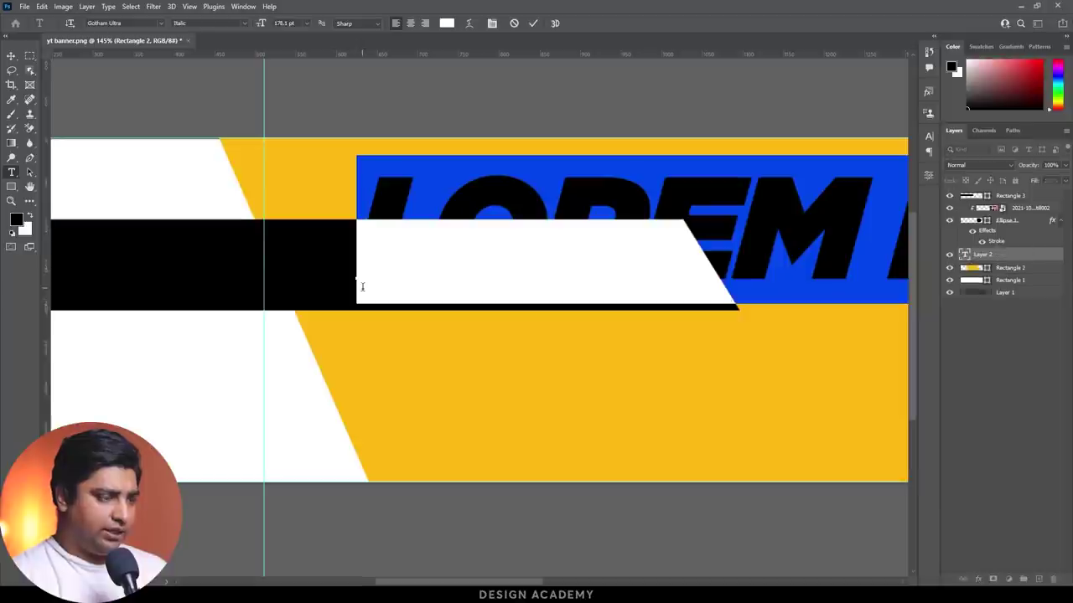
type("D")
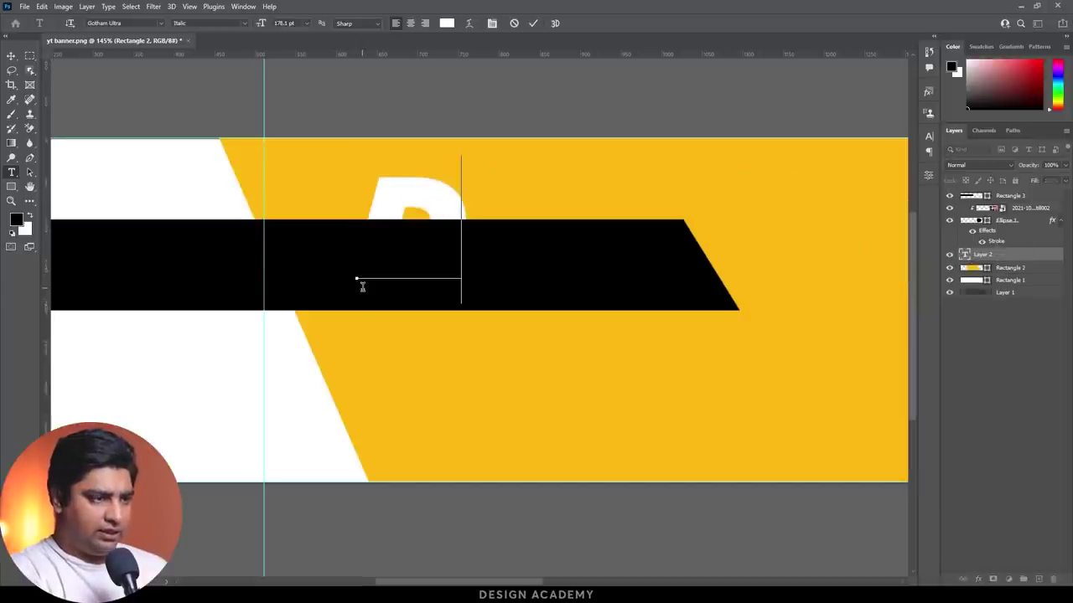
type("esign")
key("ctrl+Return")
key("ctrl+shift+bracketright")
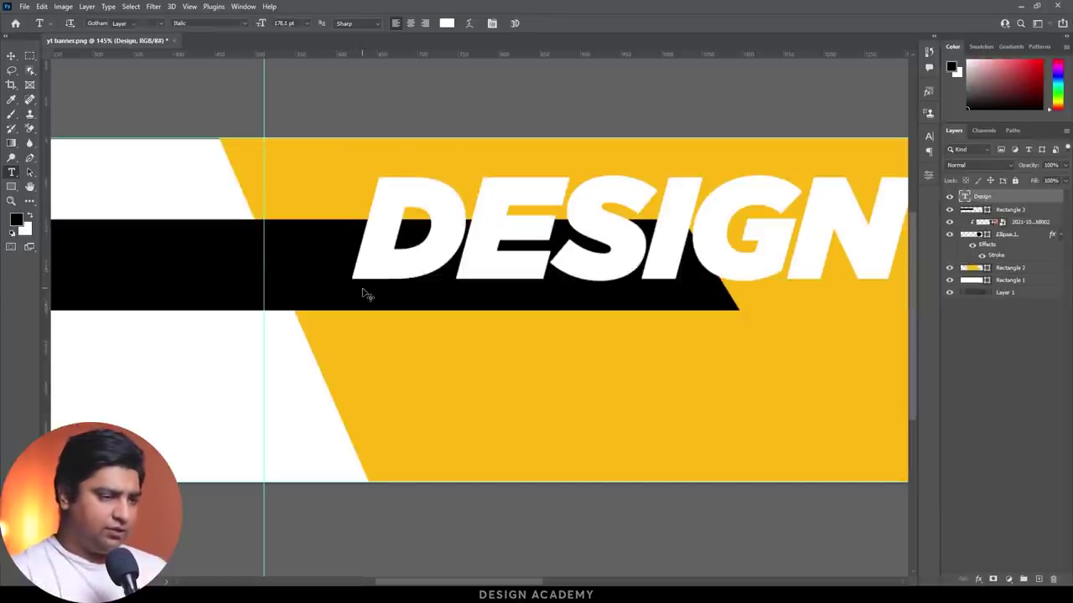
key("v")
left_click_drag(484, 272, 432, 310)
Step: Resize the DESIGN text to roughly half size, then enlarge it slightly
key("ctrl+t")
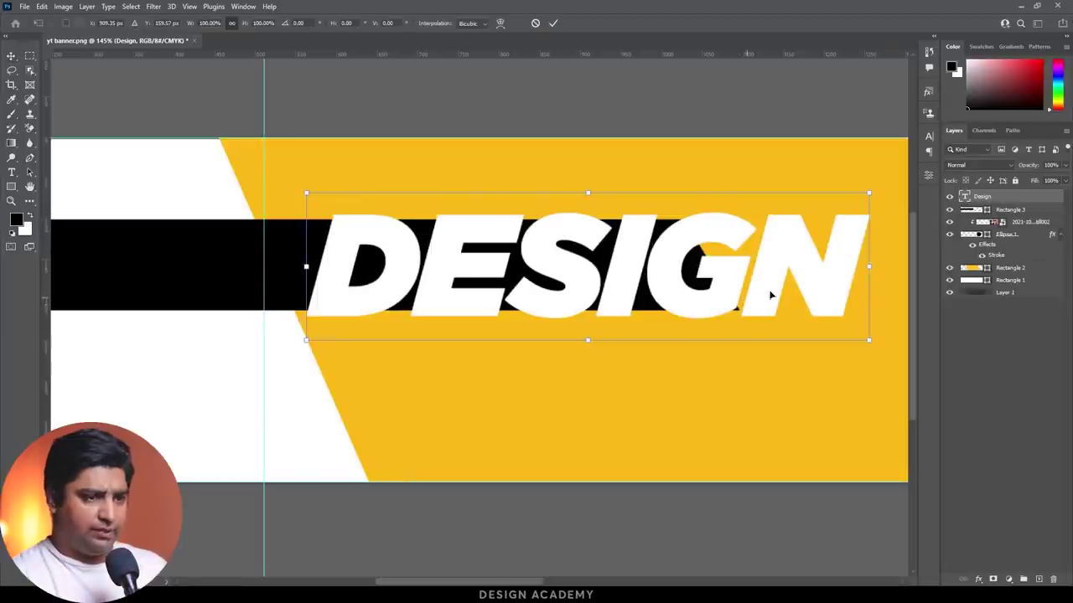
mouse_move(868, 268)
left_mouse_down()
mouse_move(561, 285)
mouse_move(611, 285)
left_mouse_up()
key("Return")
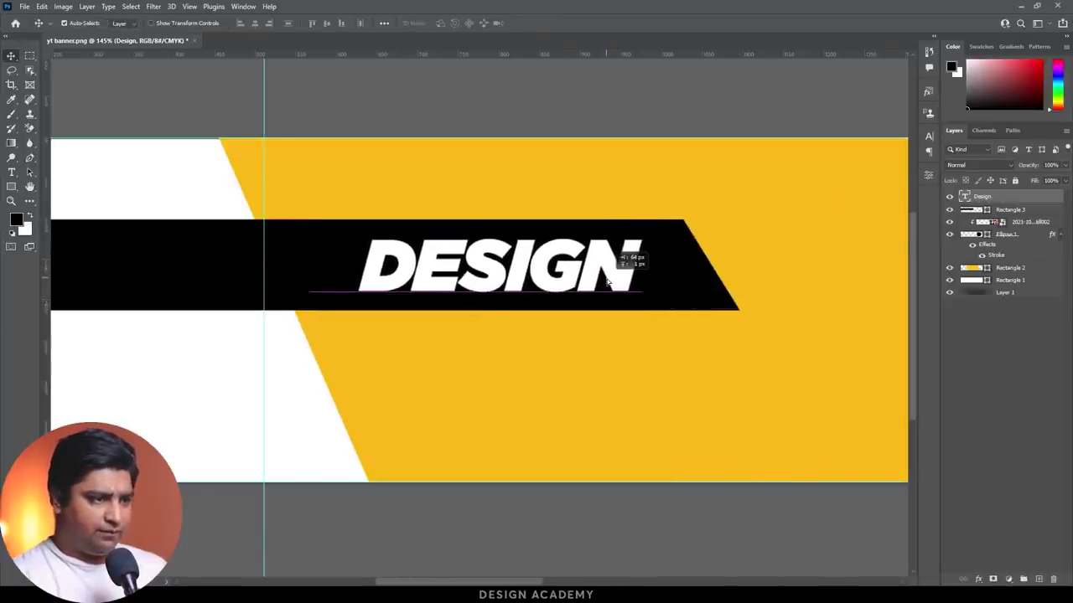
key("ctrl+t")
mouse_move(639, 265)
left_mouse_down()
mouse_move(685, 250)
mouse_move(607, 285)
left_mouse_up()
key("Return")
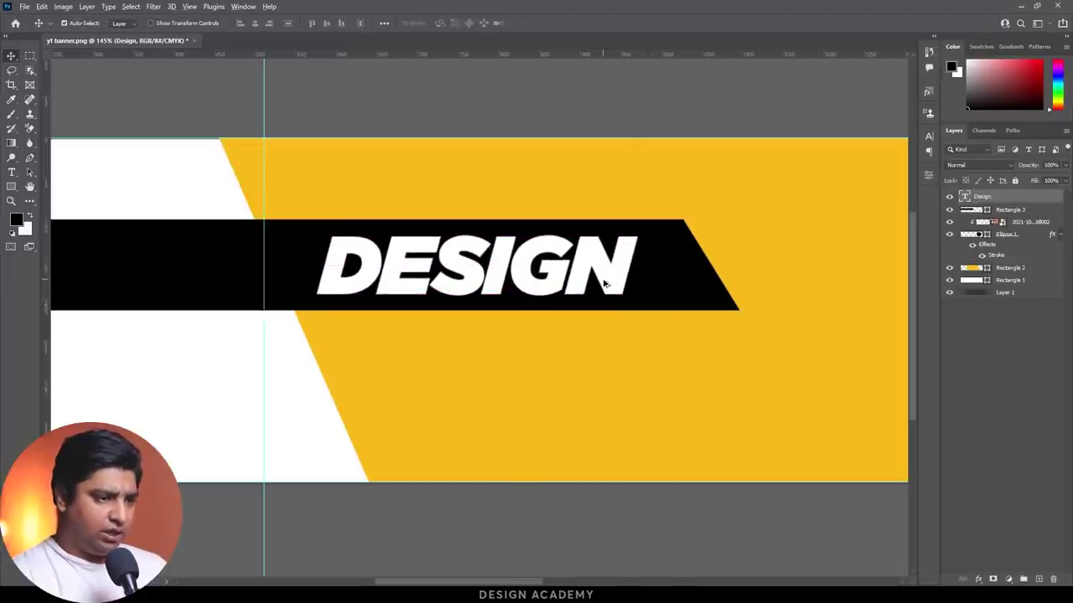
Step: Duplicate the title below the bar, retype it as 'ACADEMY', and position it
left_click_drag(603, 283, 618, 357)
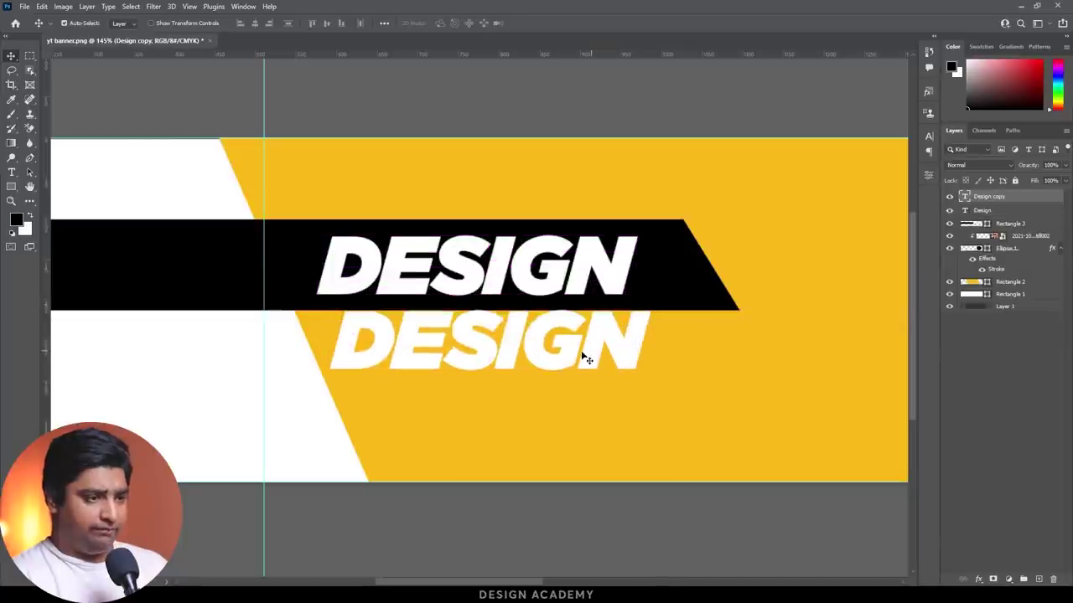
double_click(566, 351)
key("ctrl+a")
type("ACA")
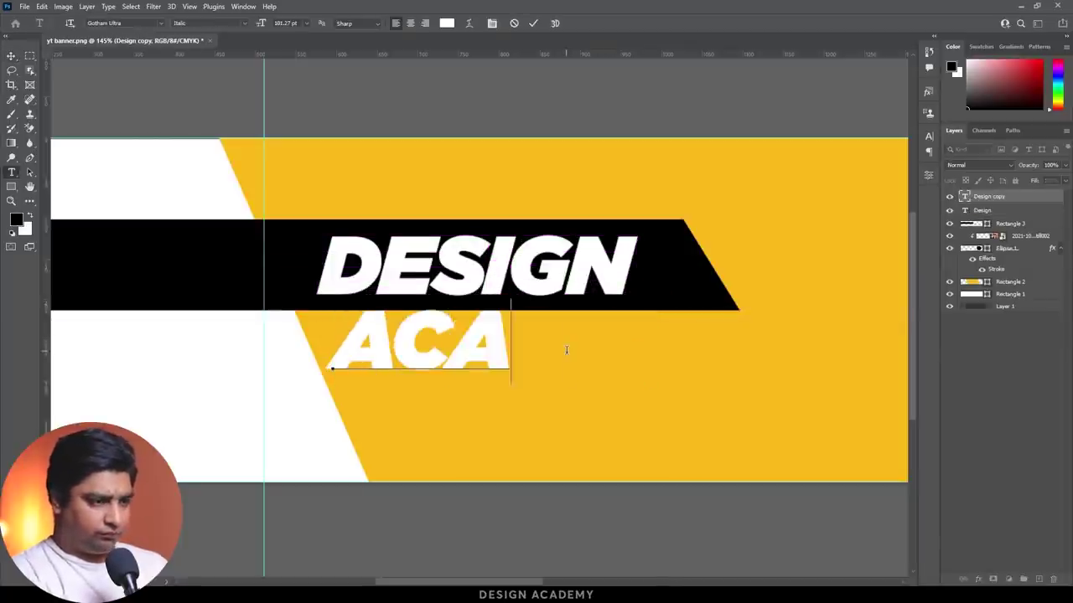
type("DEMY")
key("ctrl+Return")
key("v")
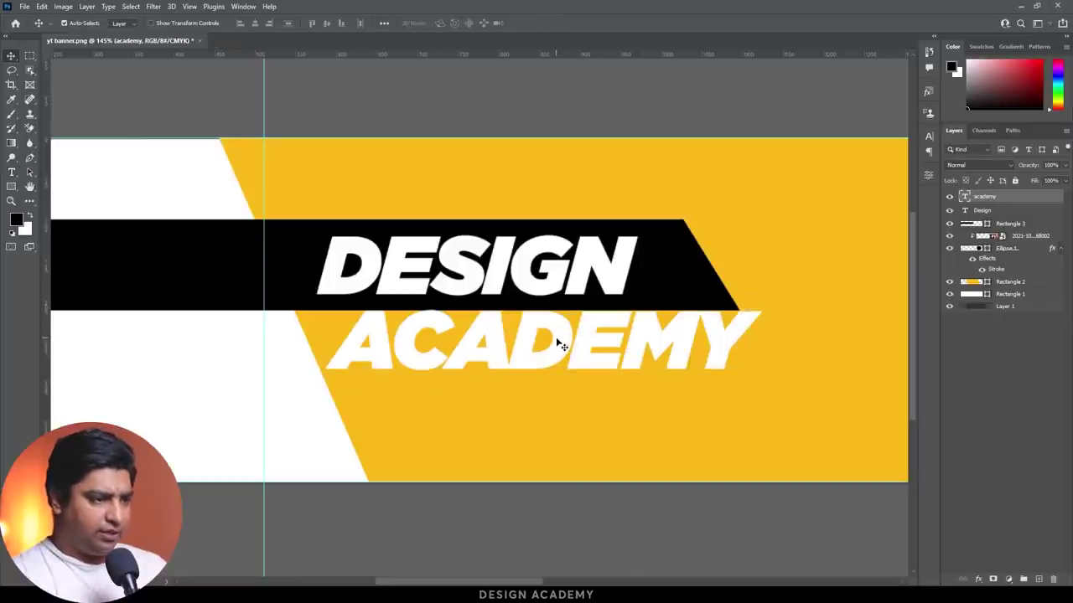
left_click_drag(560, 344, 566, 356)
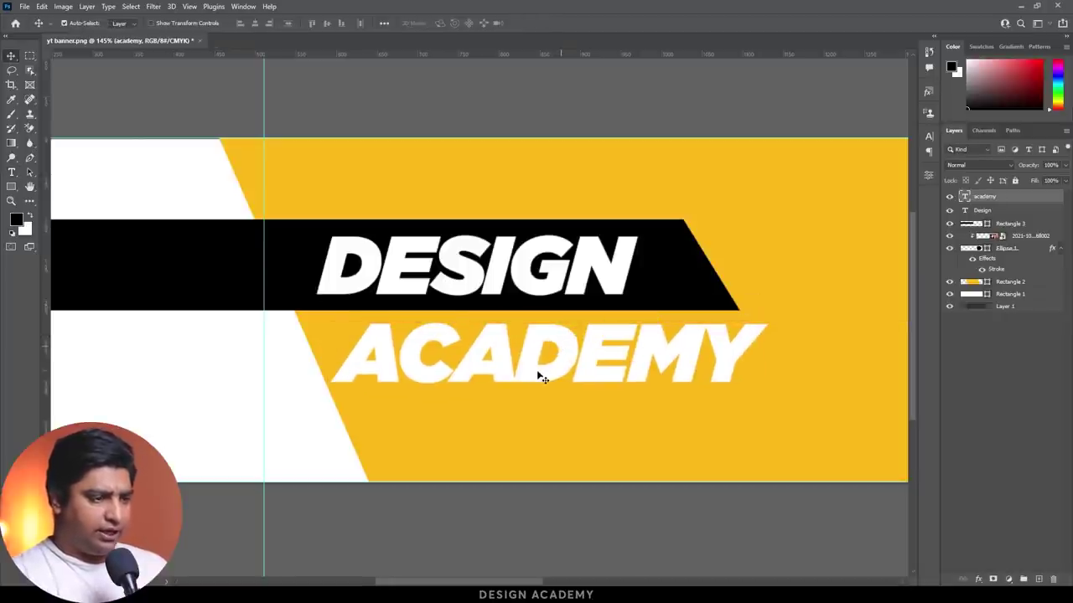
left_click_drag(543, 365, 540, 360)
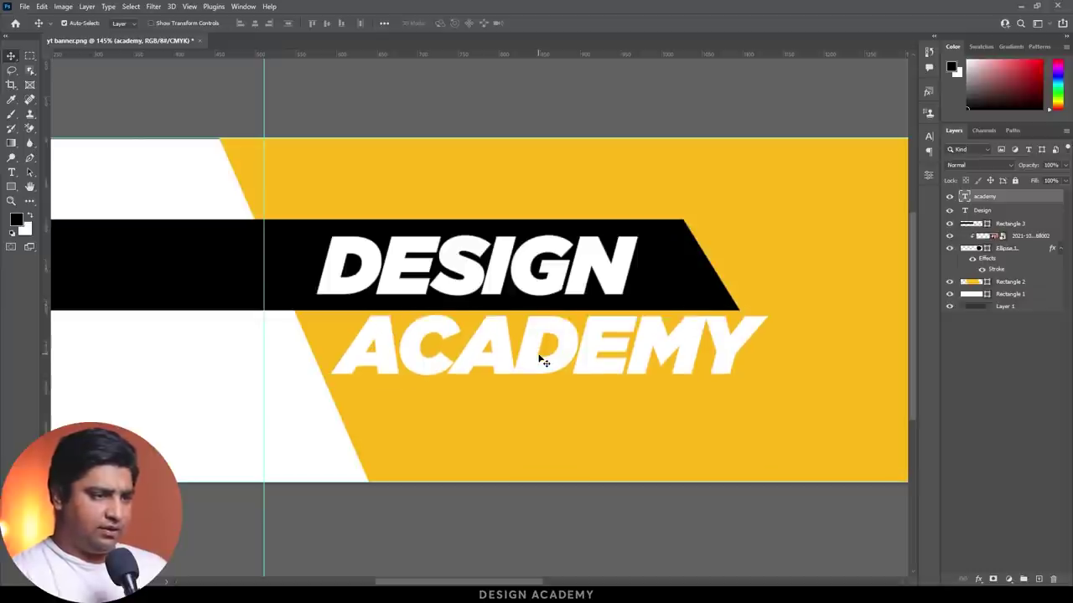
Step: Select both DESIGN and ACADEMY title layers with the Type tool active
left_click(618, 275, "shift")
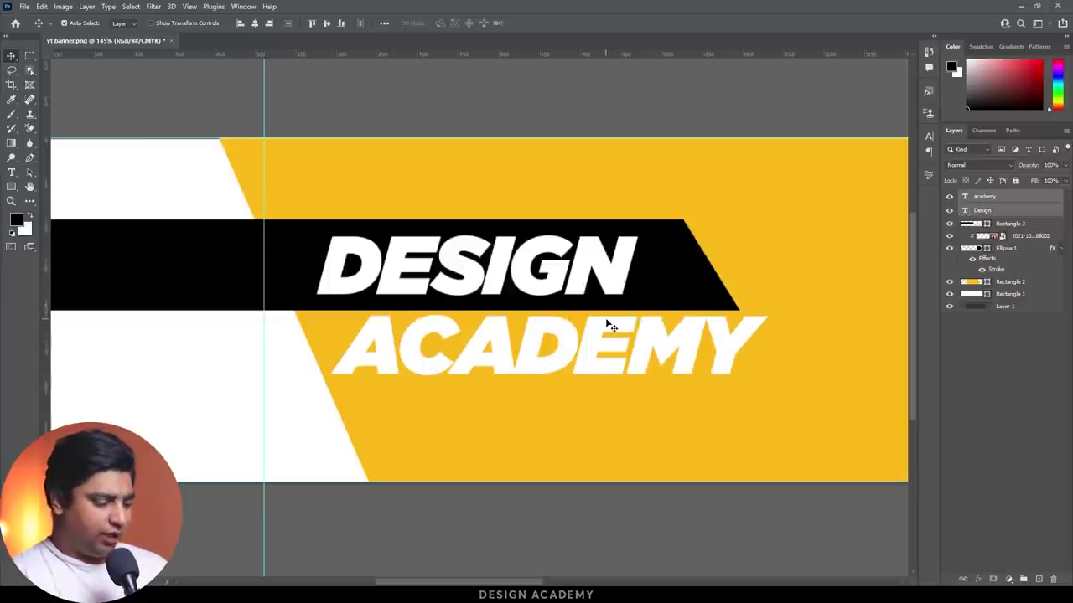
key("t")
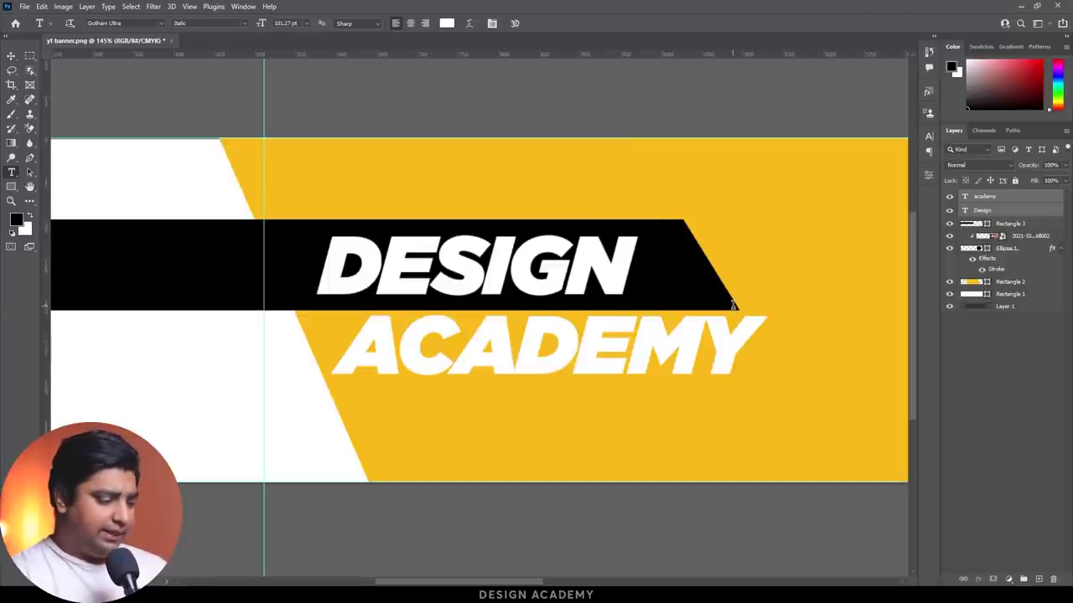
left_click(139, 23)
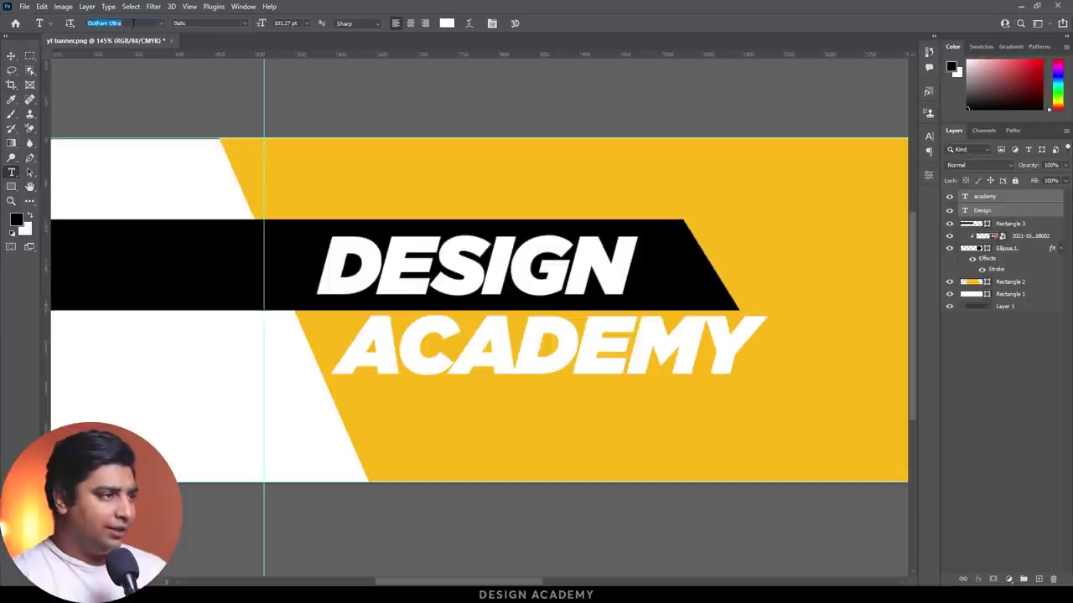
Step: Change both titles' font from Gotham Ultra Italic to Gotham Black Regular
left_click(243, 24)
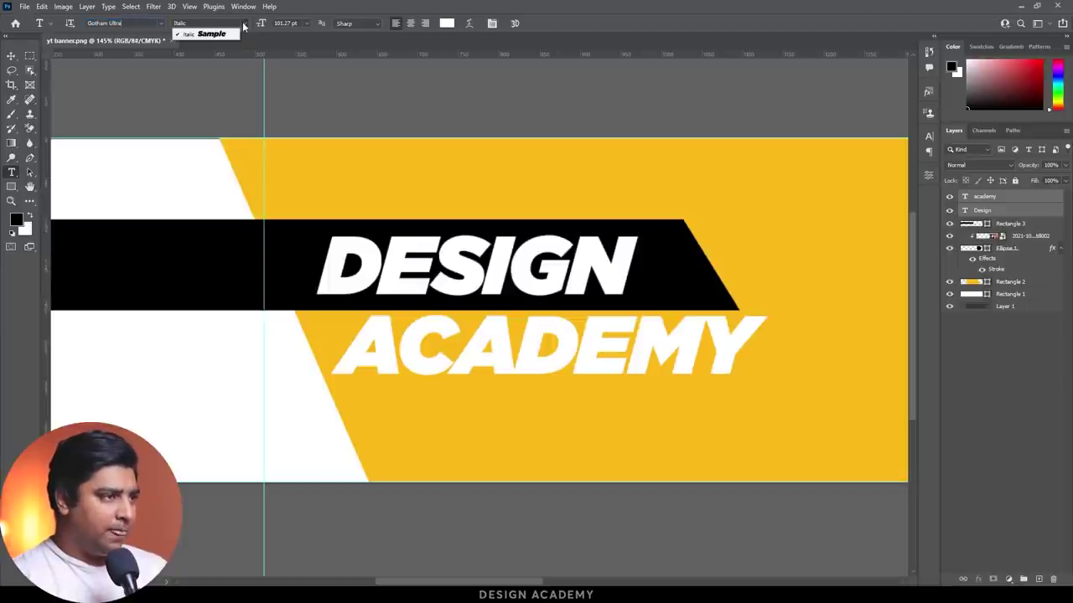
left_click(138, 23)
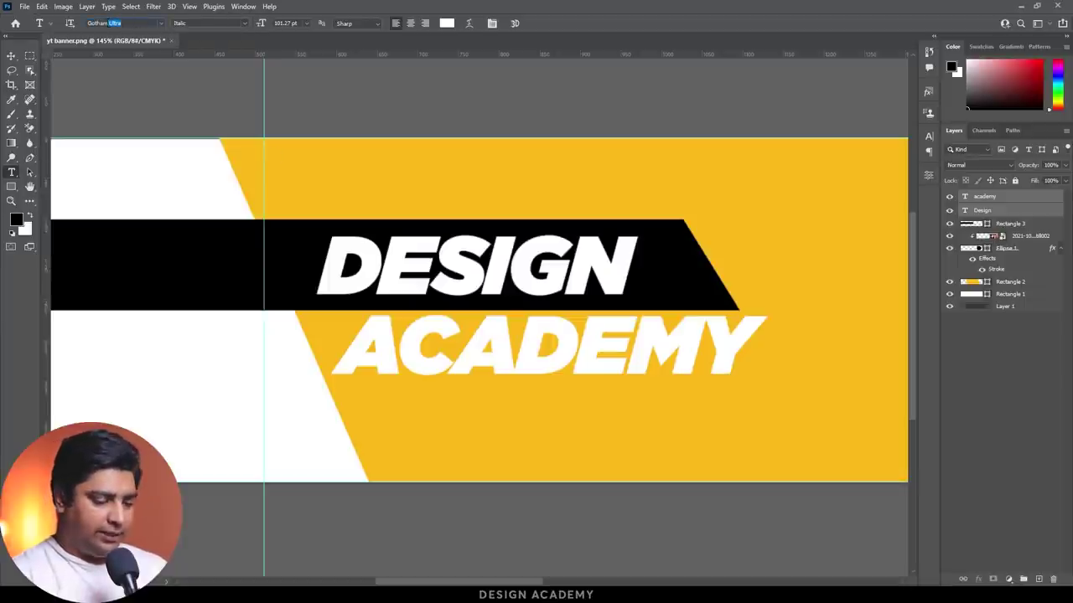
key("BackSpace")
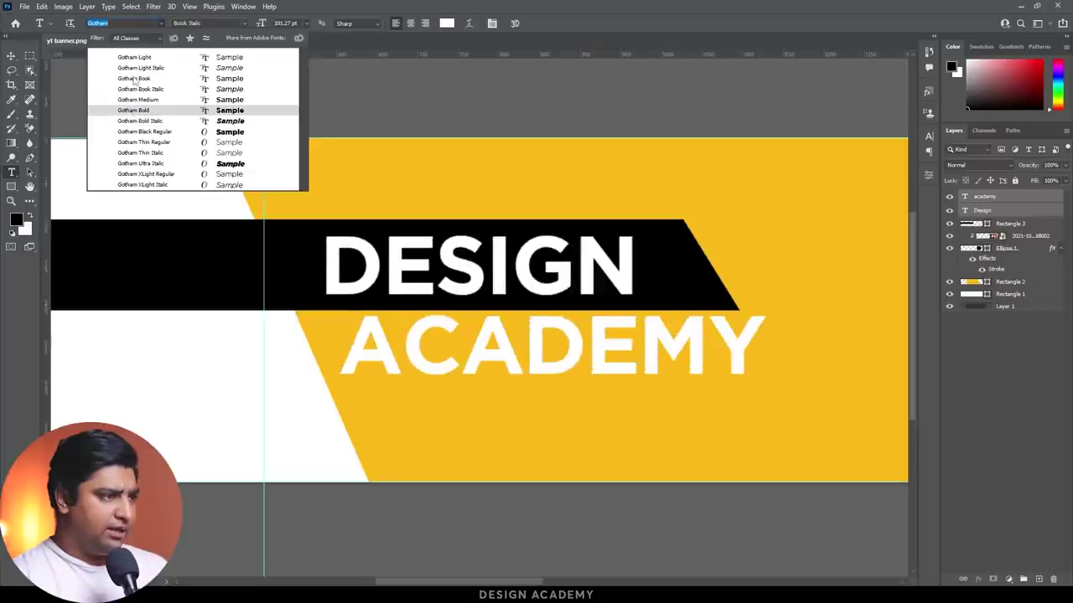
type("Black")
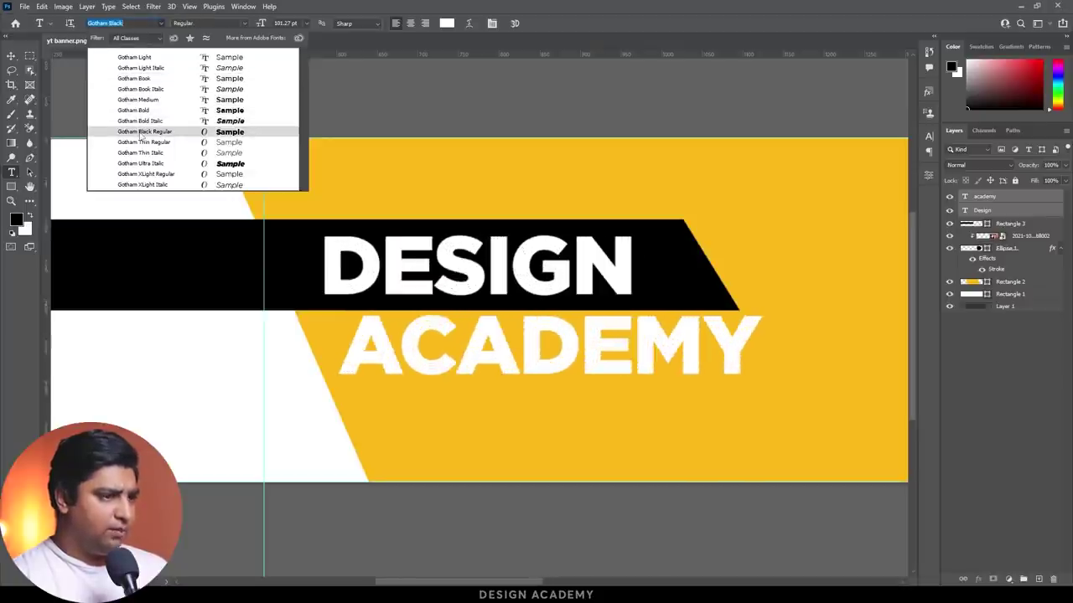
left_click(141, 134)
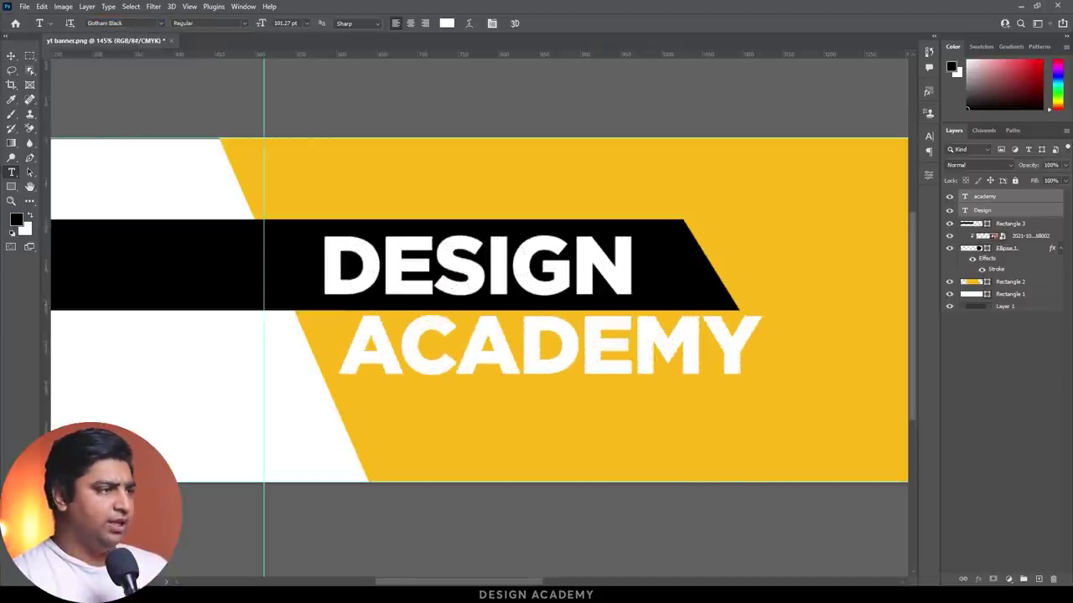
left_click(10, 56)
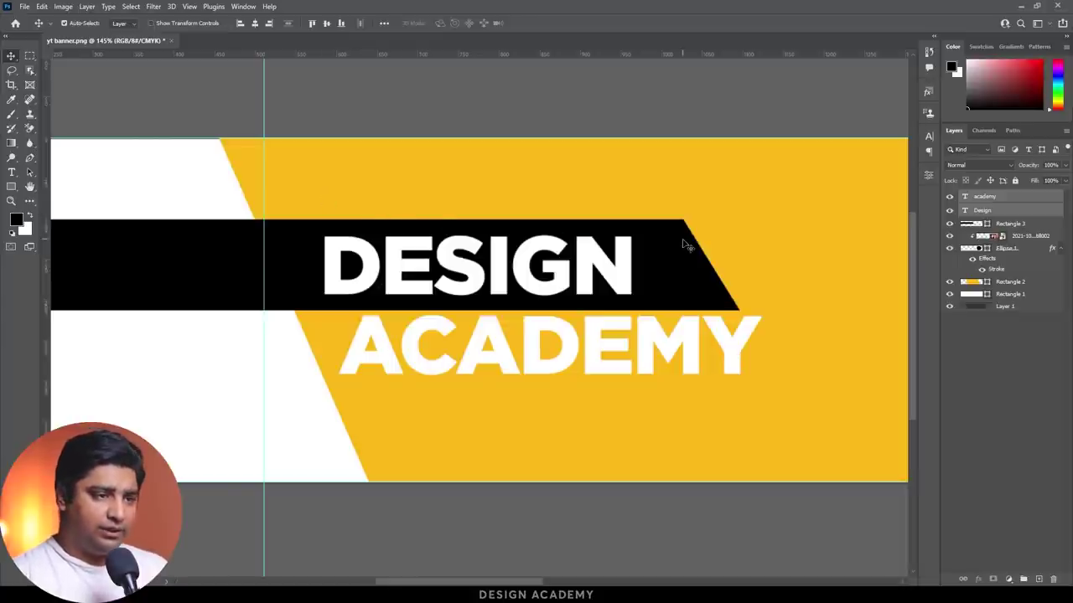
Step: Fill the ACADEMY text with the black foreground colour
scroll(505, 242, "down", 3)
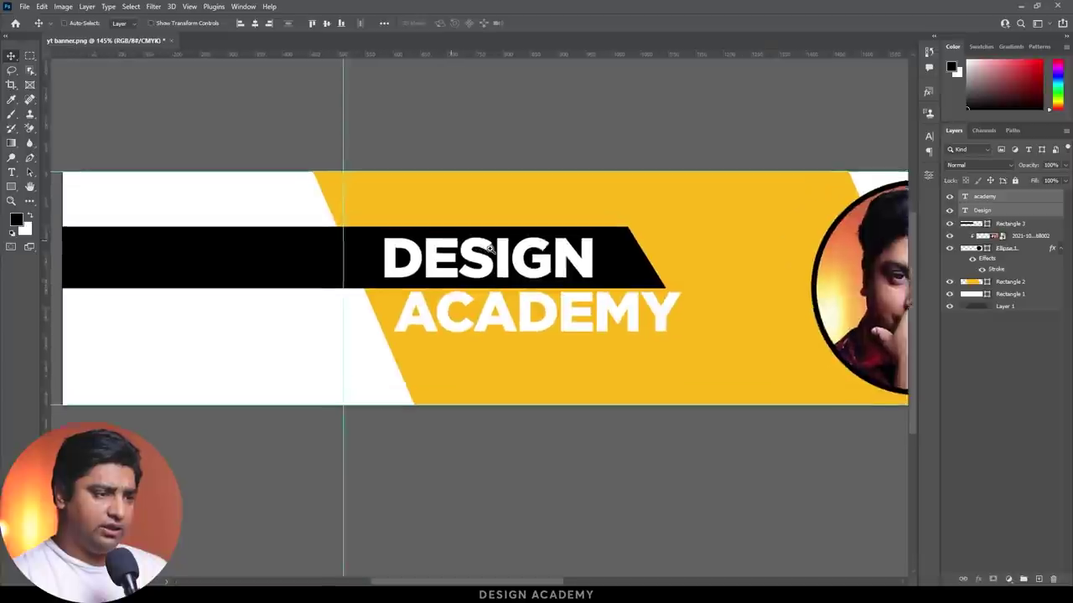
scroll(510, 318, "up", 1)
left_click(444, 345)
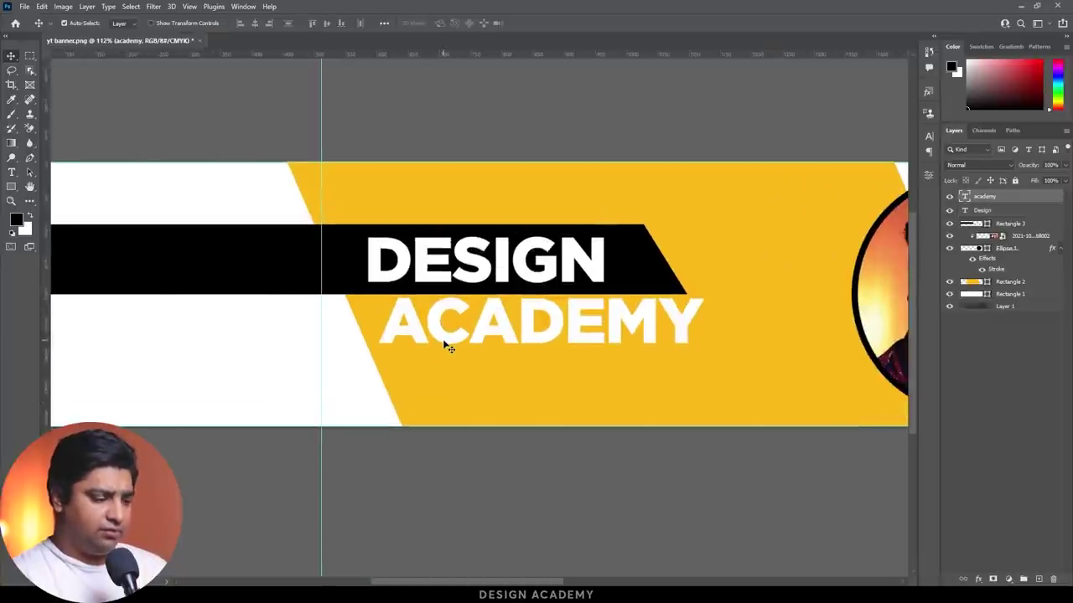
key("alt+BackSpace")
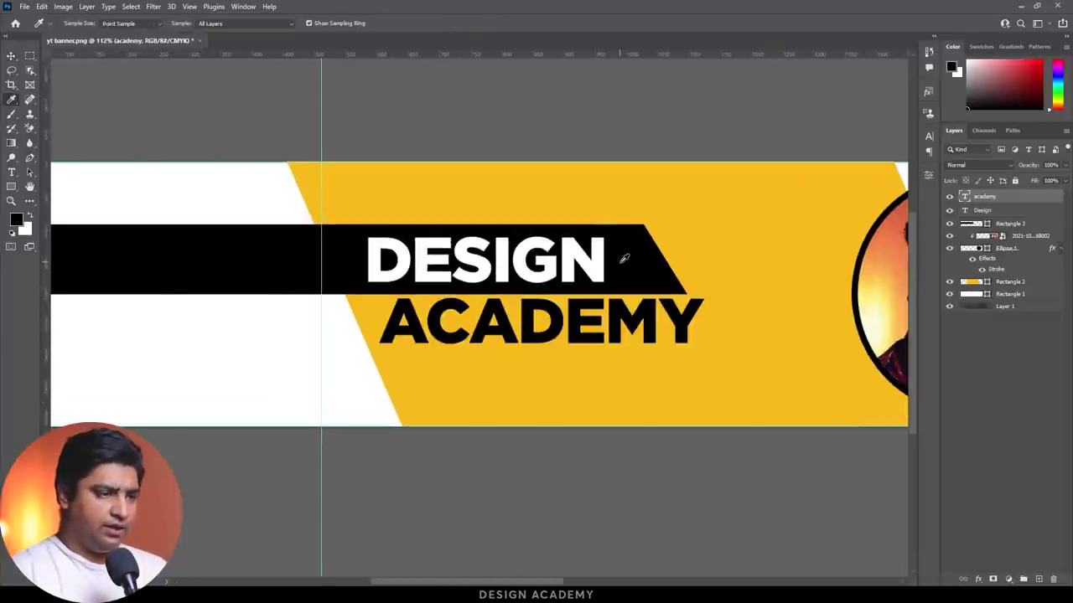
Step: Nudge both title layers together upward with the arrow keys
left_click(574, 266, "shift")
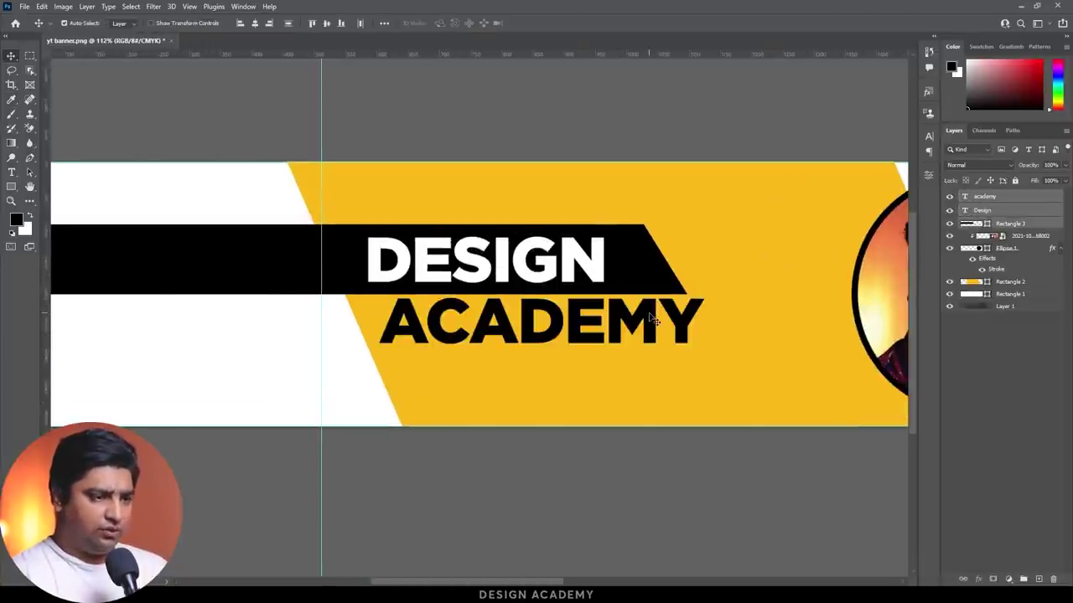
key("Left")
key("shift+Left")
key("shift+Right")
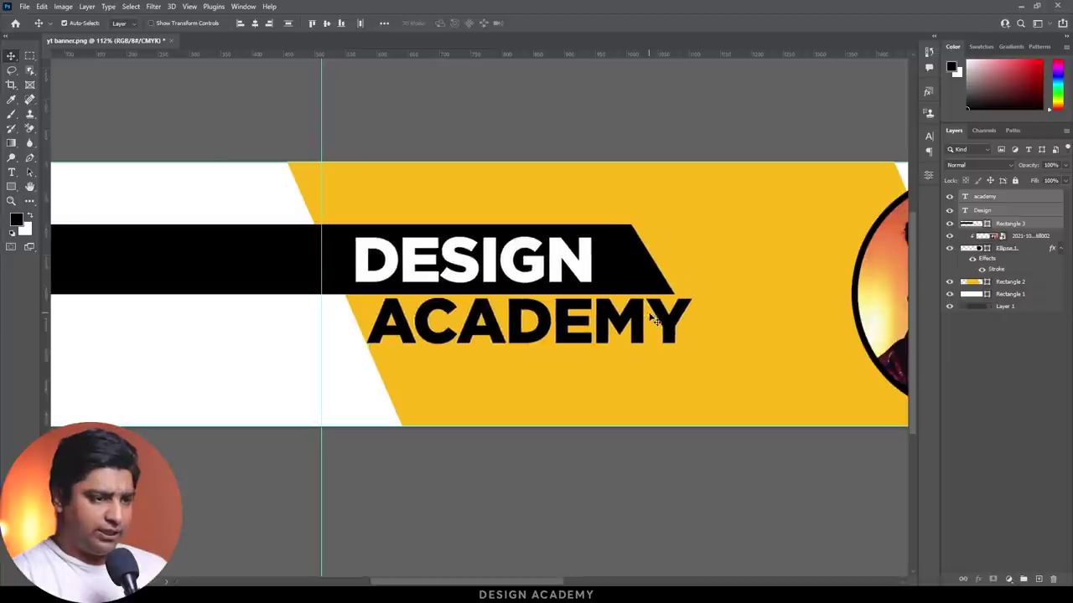
key("shift+Right")
key("shift+Up")
key("shift+Up")
key("shift+Right")
key("shift+Left")
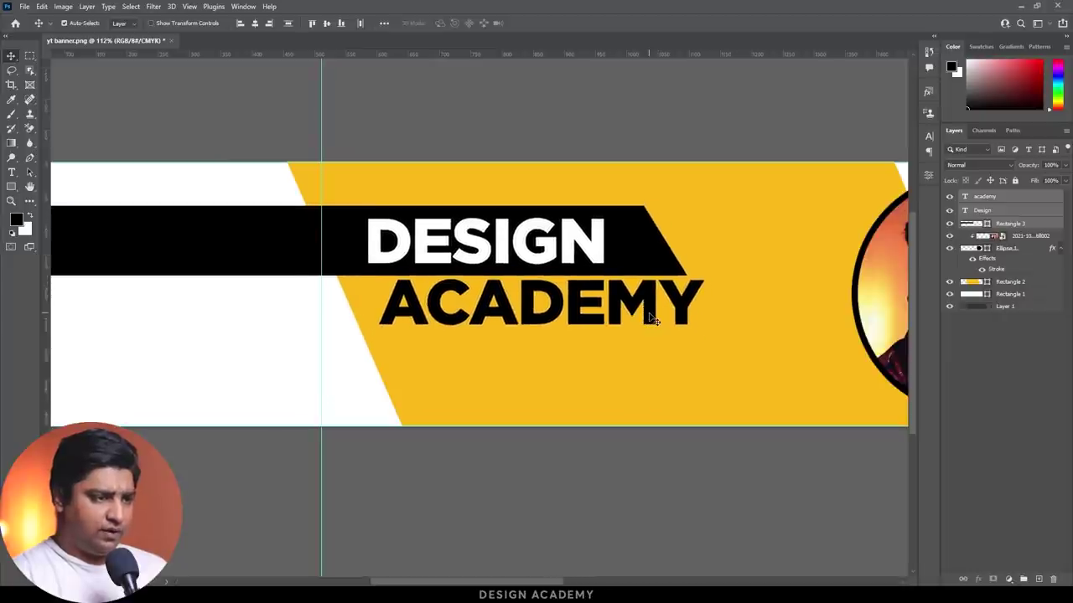
Step: Shift ACADEMY and the yellow shape left and the black bar right
left_click(316, 357)
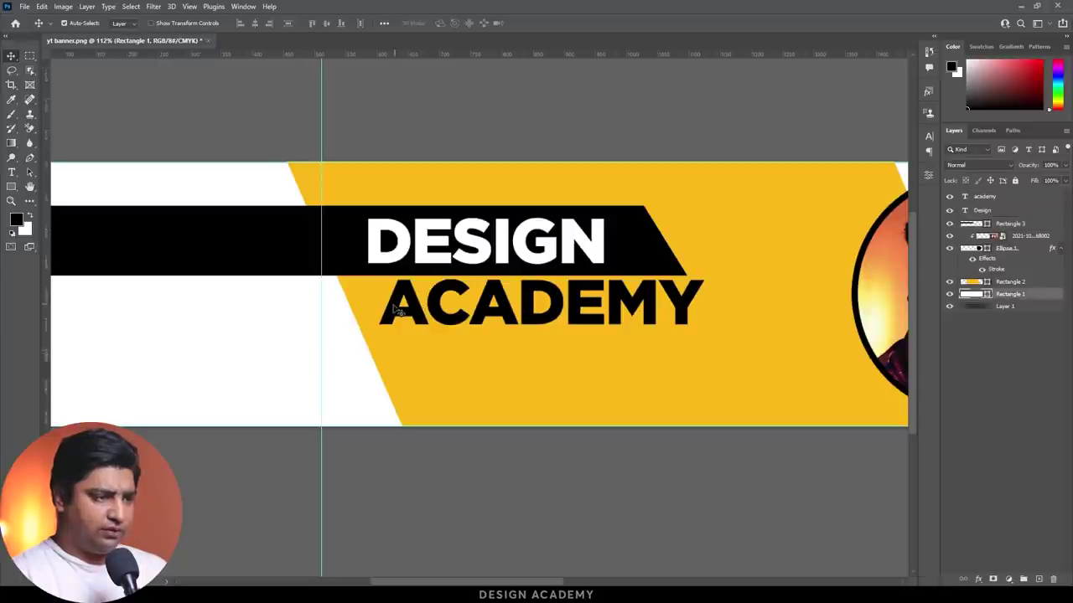
left_click_drag(397, 310, 385, 310)
left_click_drag(656, 256, 605, 257)
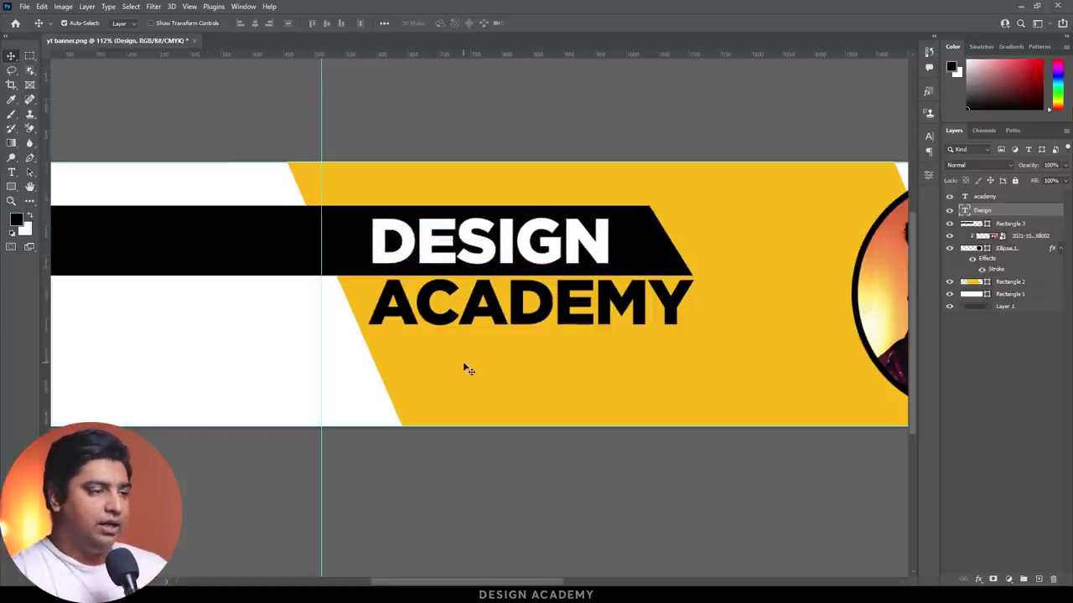
left_click_drag(466, 366, 455, 366)
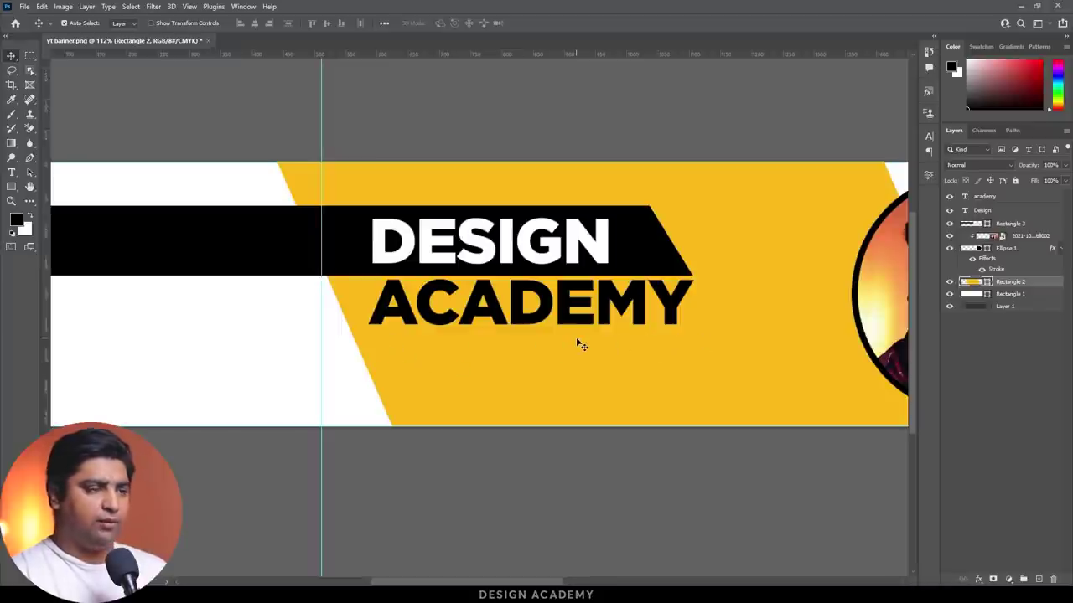
Step: Add the tagline 'GRAPHIC DESIGN TUTORIALS EVERY WEEK!' below ACADEMY at 15 pt
key("t")
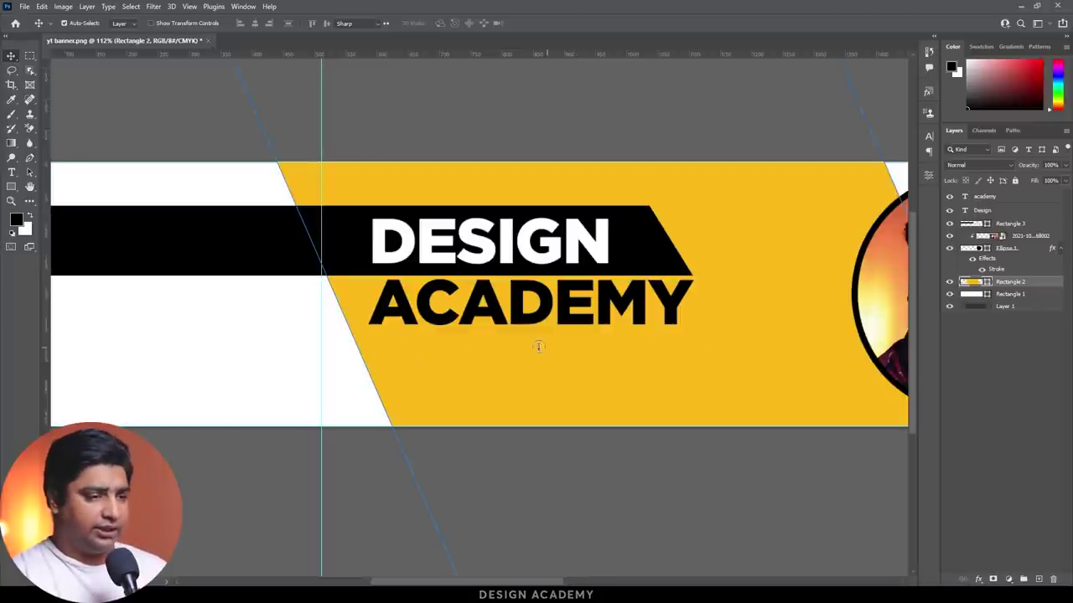
left_click(441, 371)
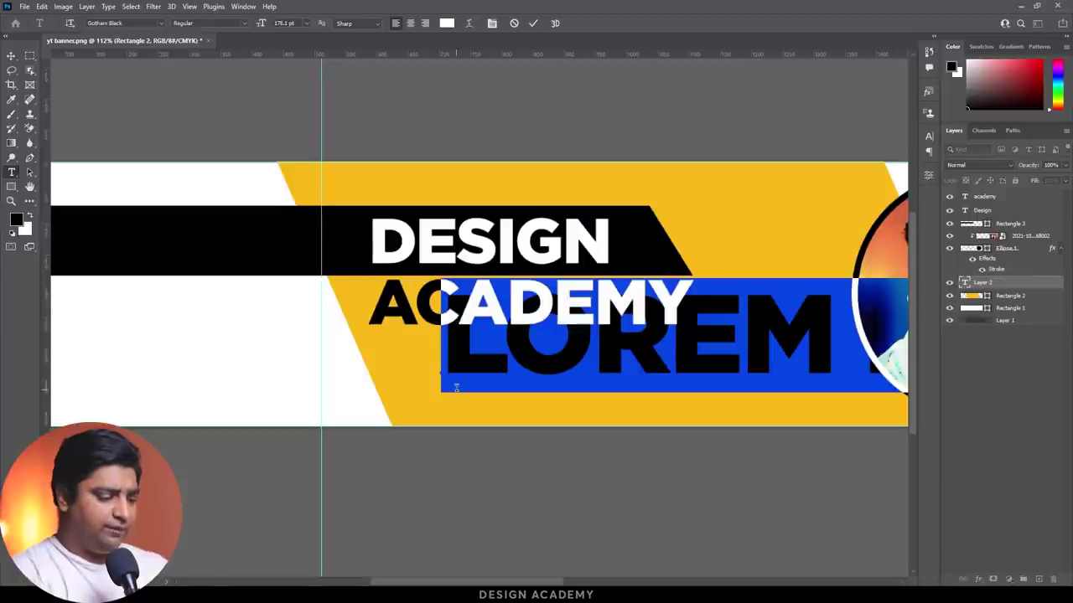
type("GRAPHI")
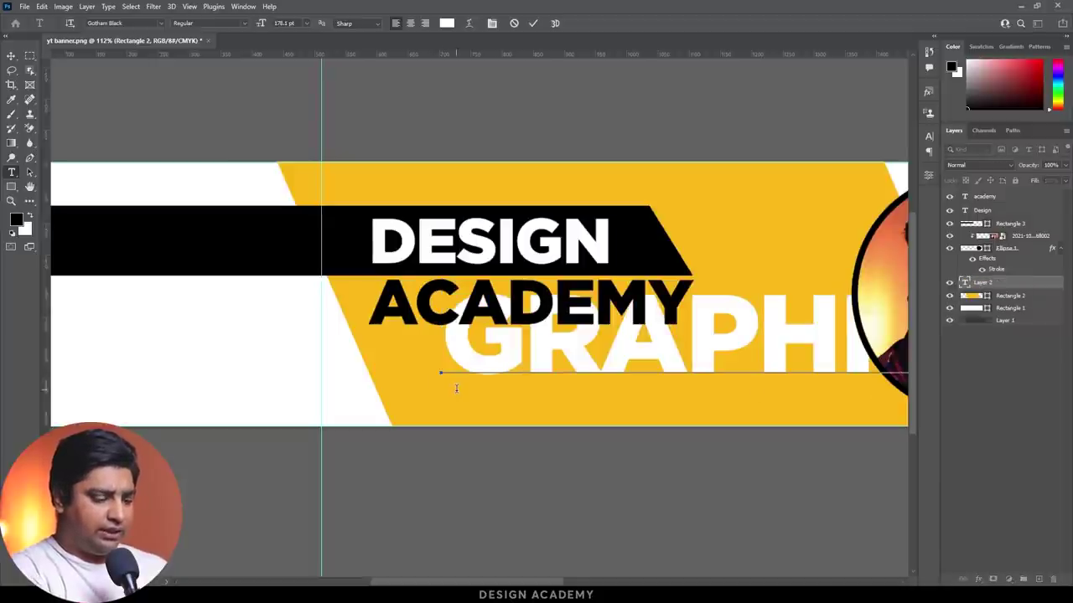
key("ctrl+Return")
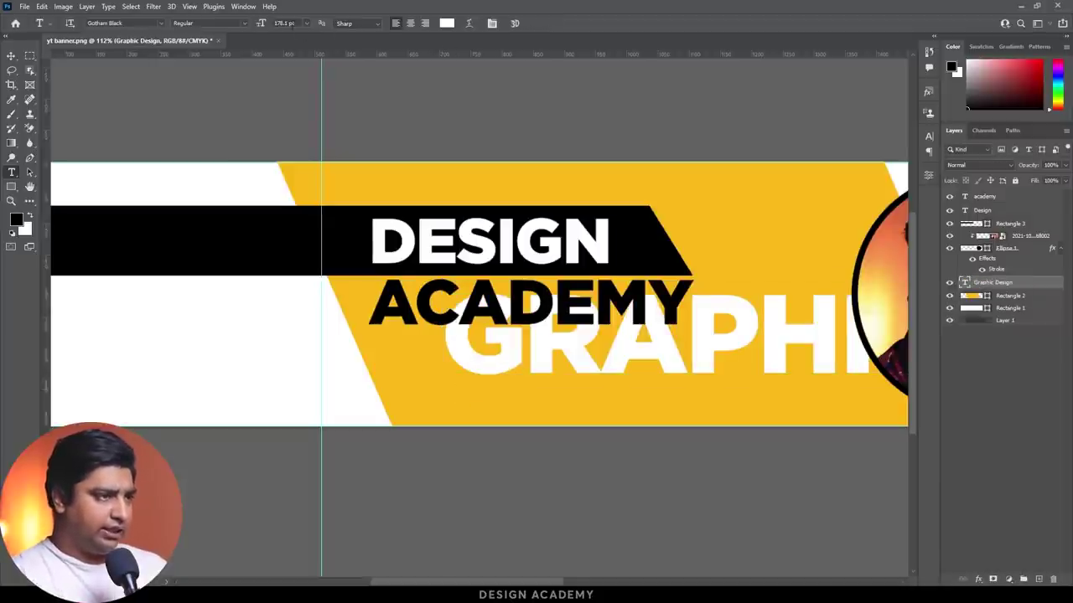
type("15")
key("Return")
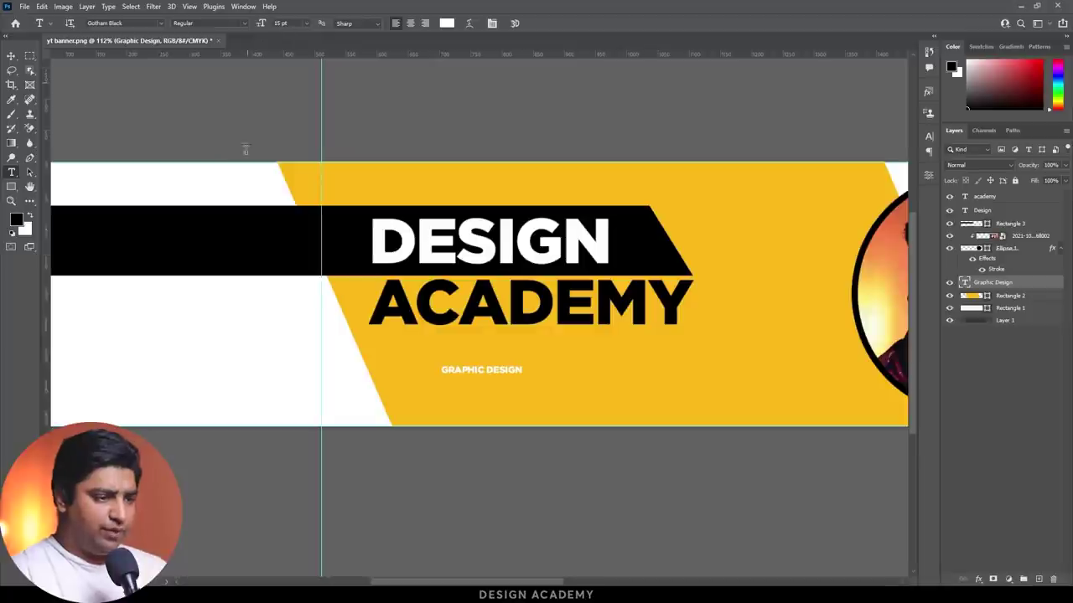
triple_click(463, 369)
type("TUTORIALS EVERY WEEK")
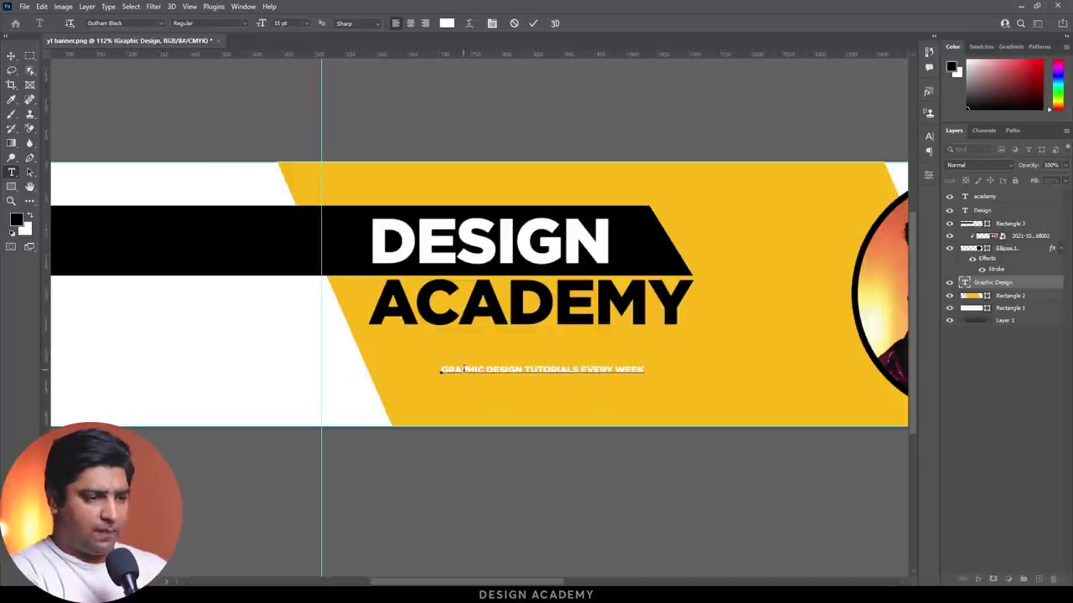
key("ctrl+a")
key("ctrl+Return")
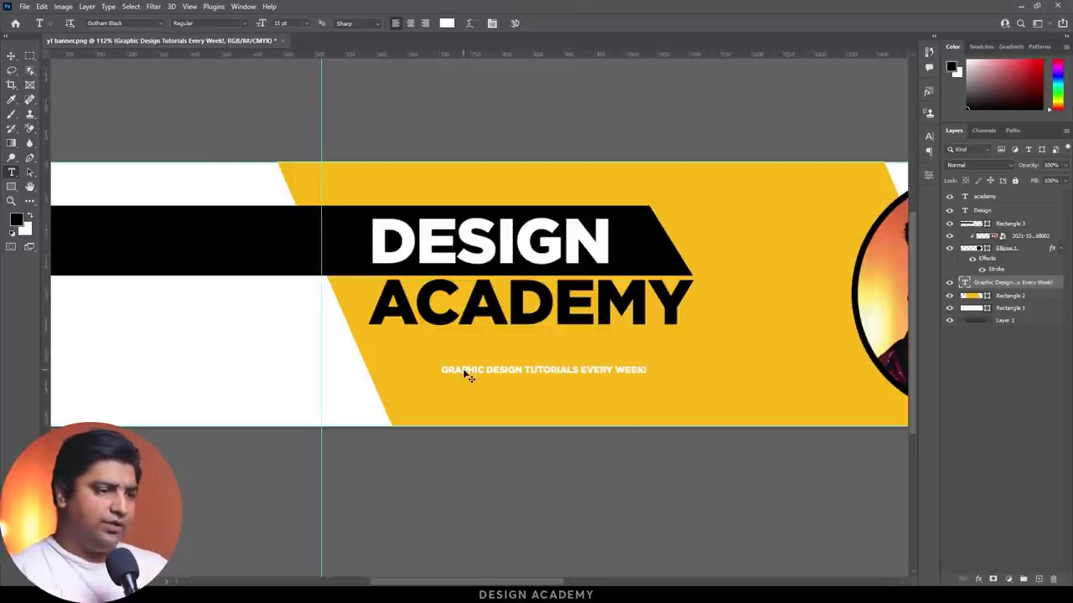
Step: Scale the tagline and position it directly under ACADEMY, matching its width
key("ctrl+t")
left_click_drag(647, 377, 786, 379)
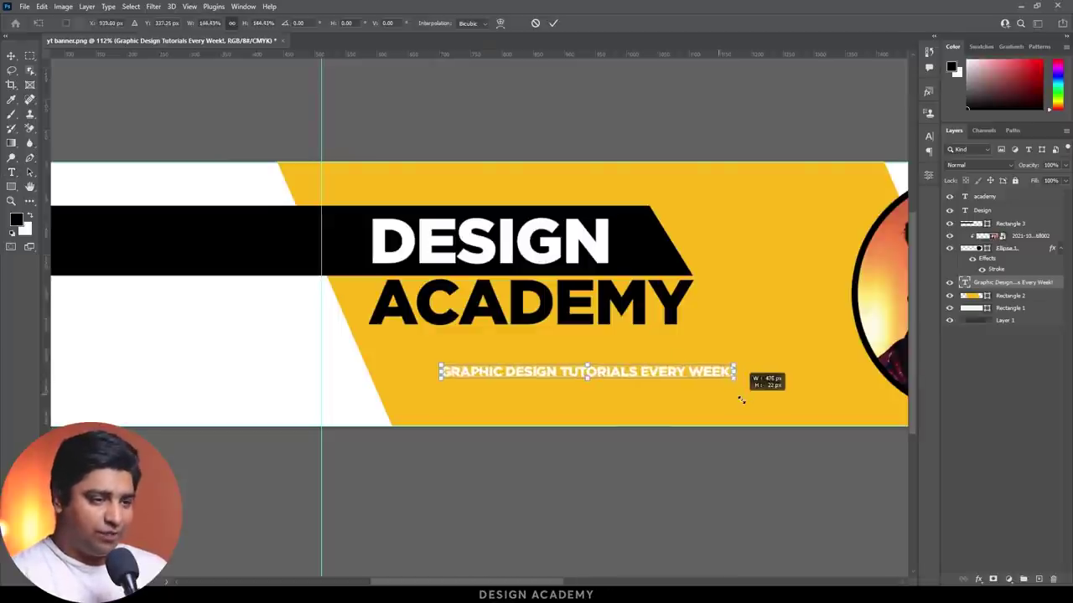
key("Return")
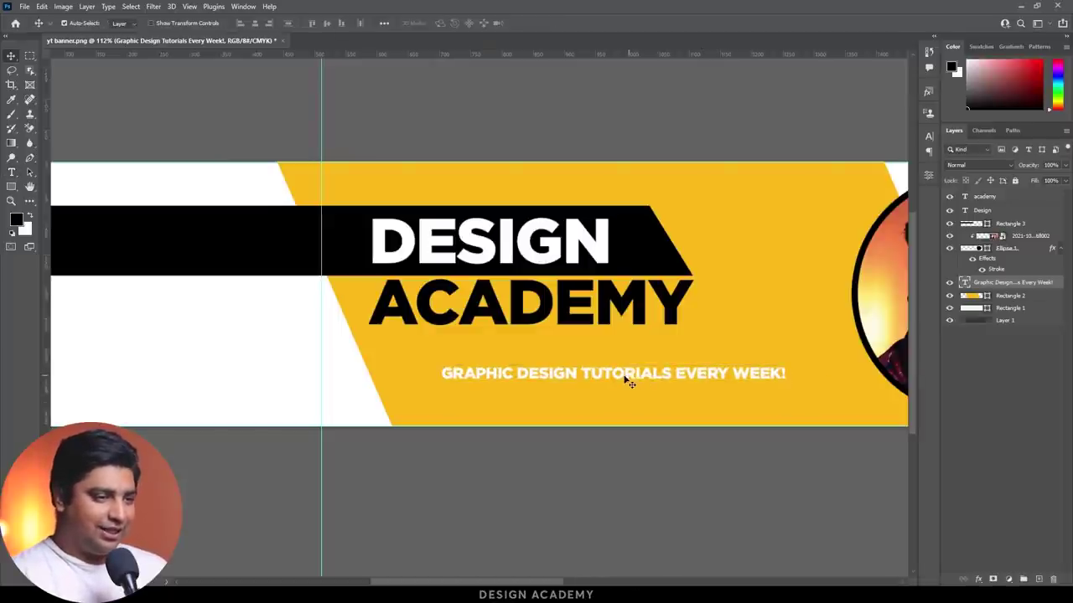
left_click_drag(641, 375, 548, 347)
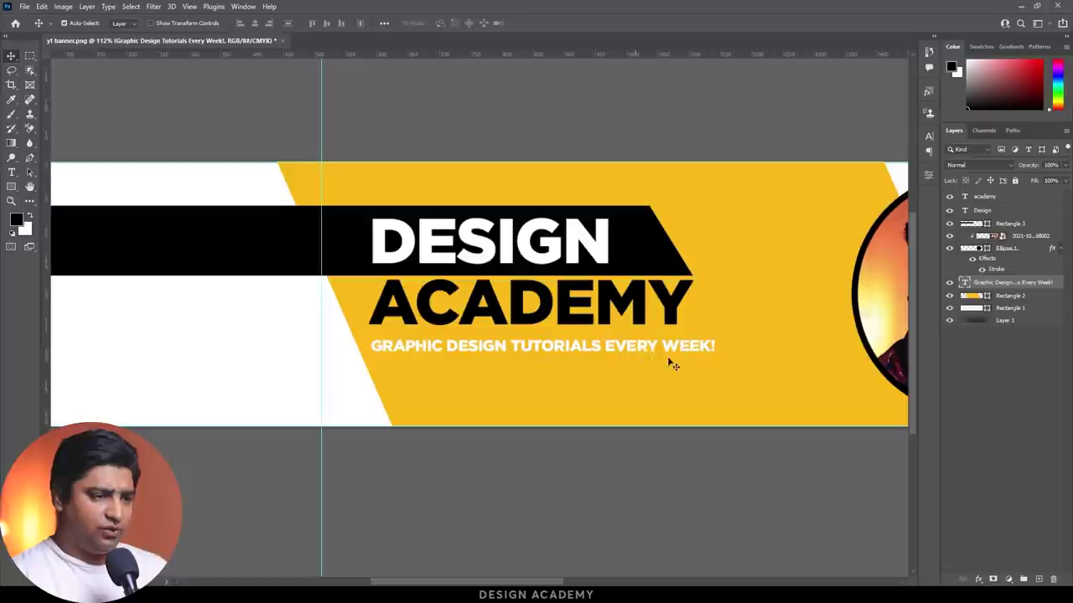
key("ctrl+t")
mouse_move(714, 350)
left_mouse_down()
mouse_move(685, 354)
mouse_move(698, 353)
left_mouse_up()
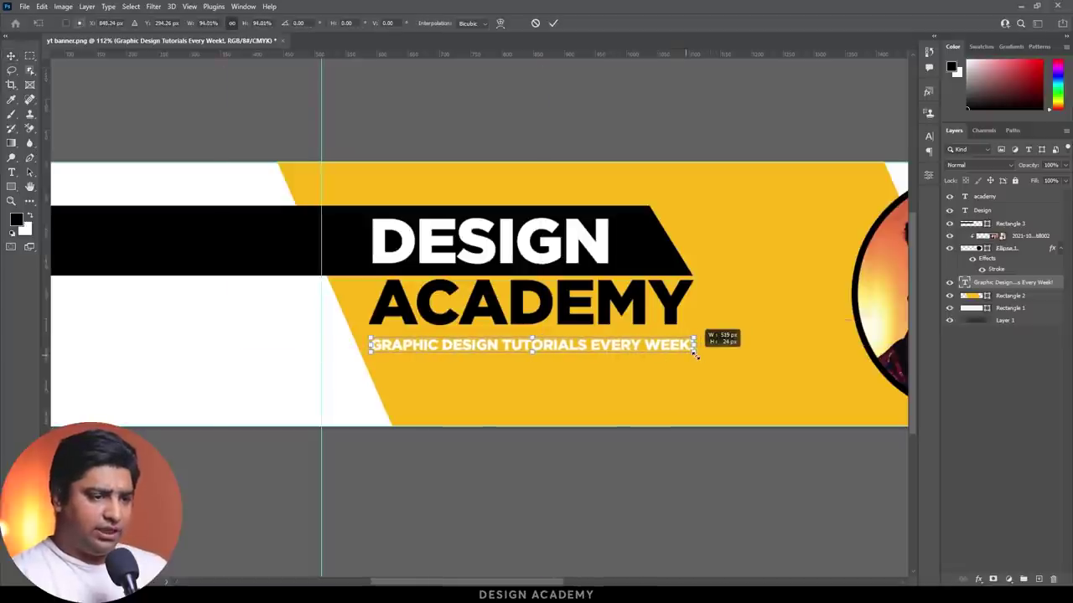
key("Return")
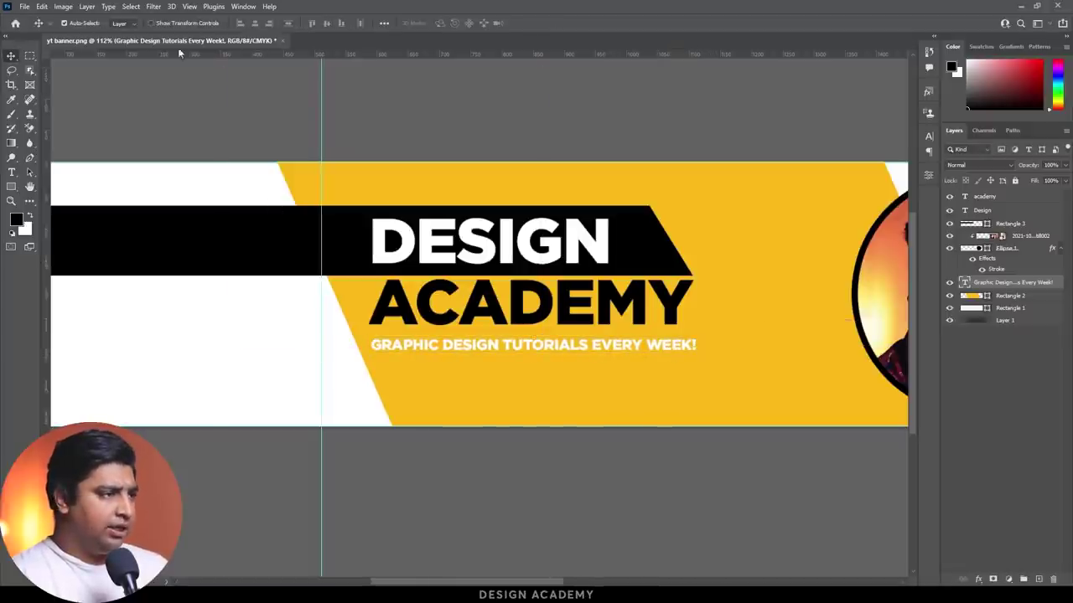
key("t")
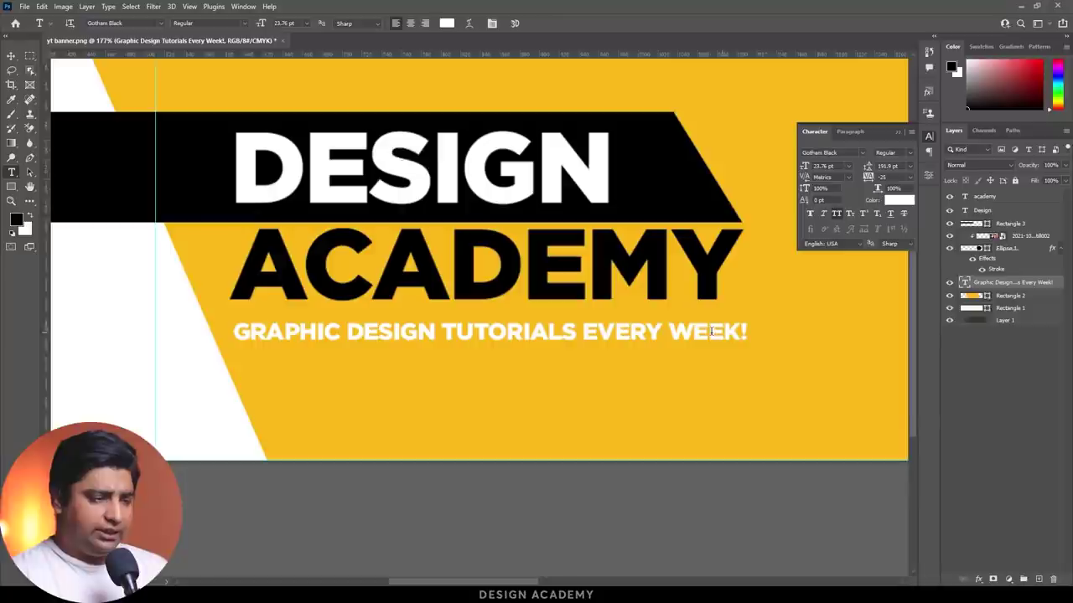
Step: Tighten the tagline's leading and switch its font to Gotham Bold
left_click_drag(878, 159, 871, 157)
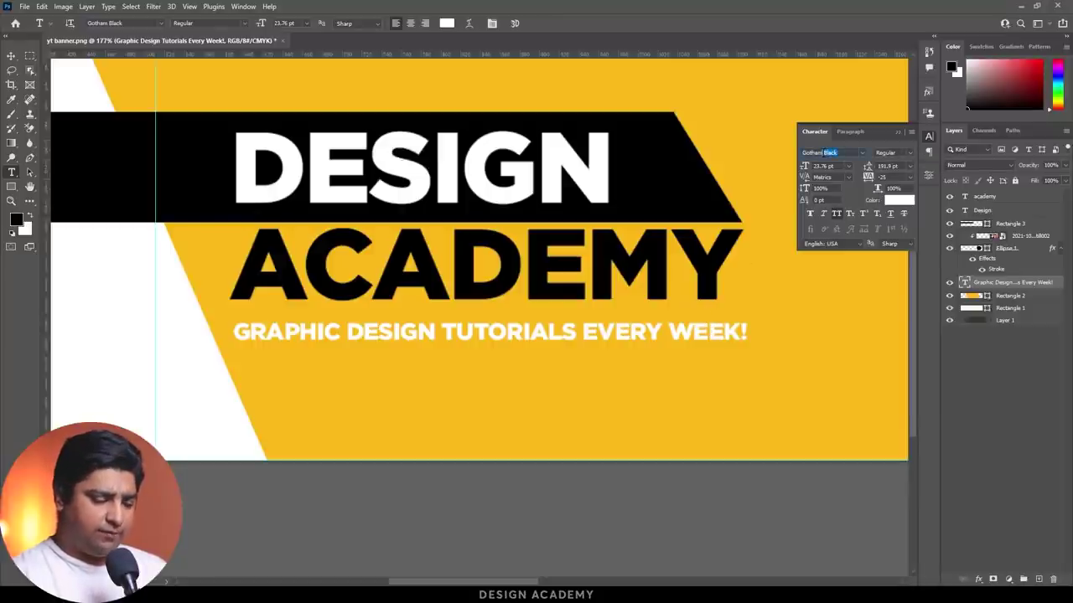
key("BackSpace")
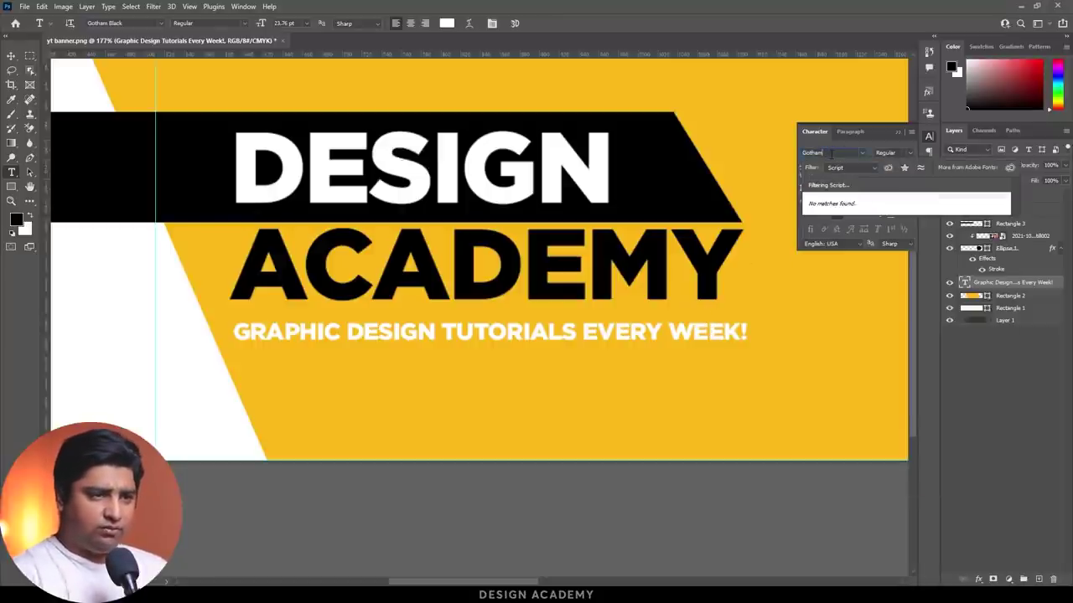
left_click(846, 168)
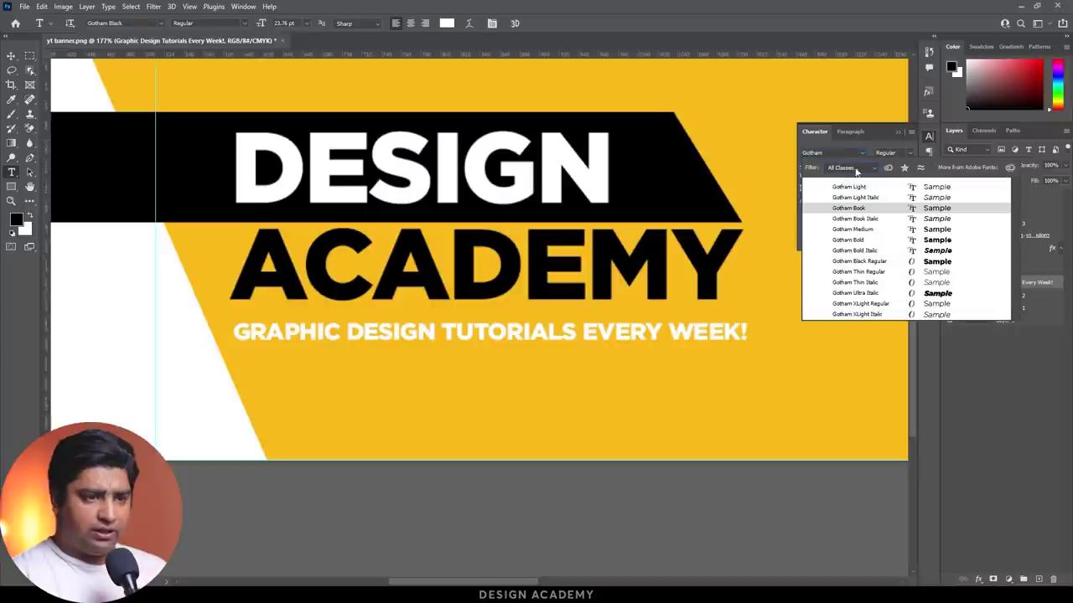
left_click(872, 240)
scroll(603, 307, "up", 3)
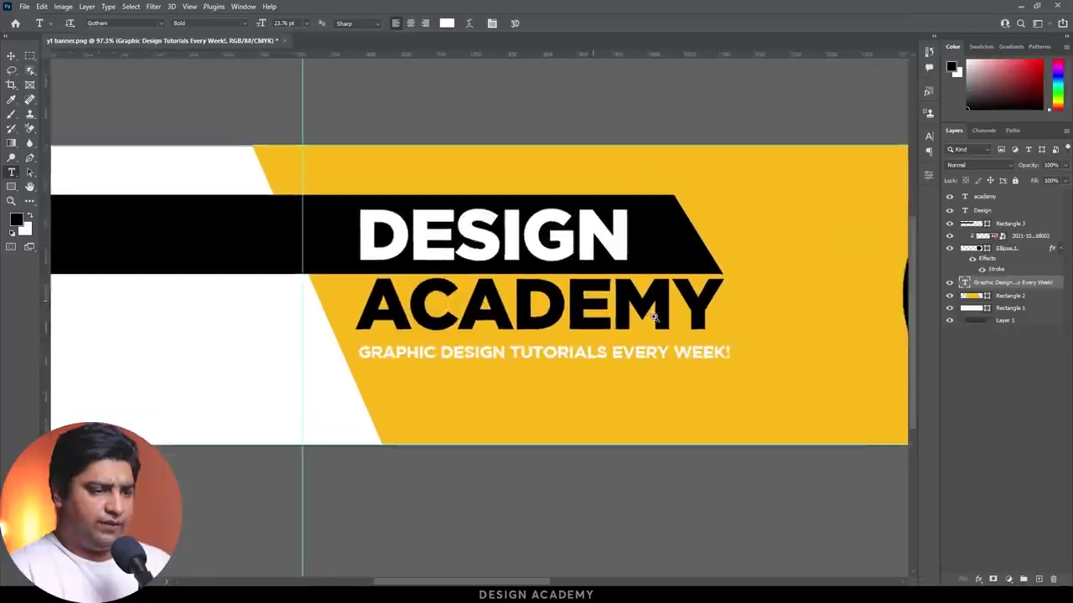
scroll(446, 392, "up", 1)
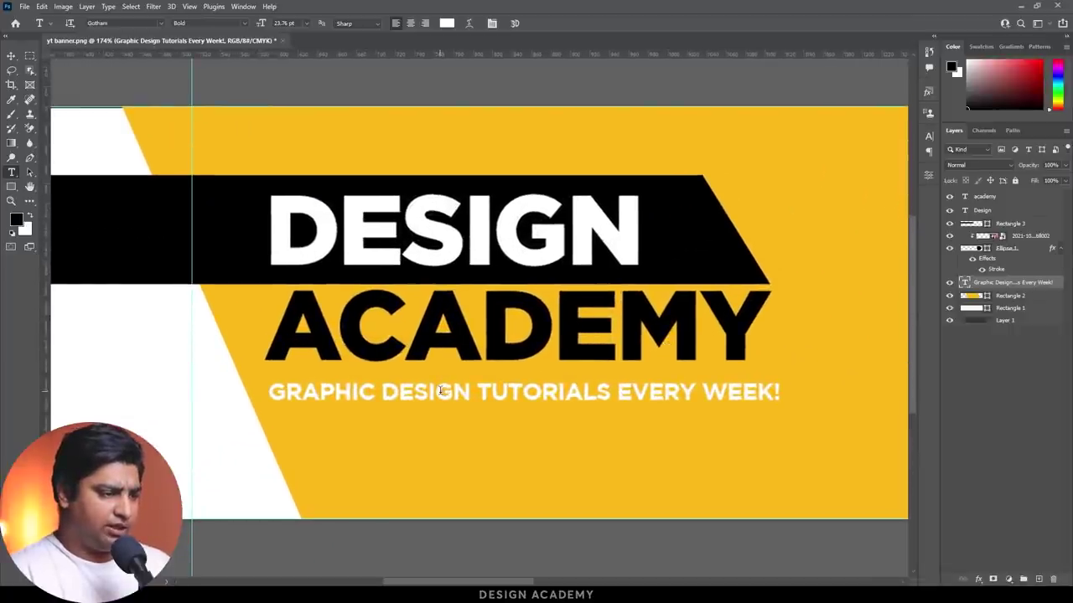
key("v")
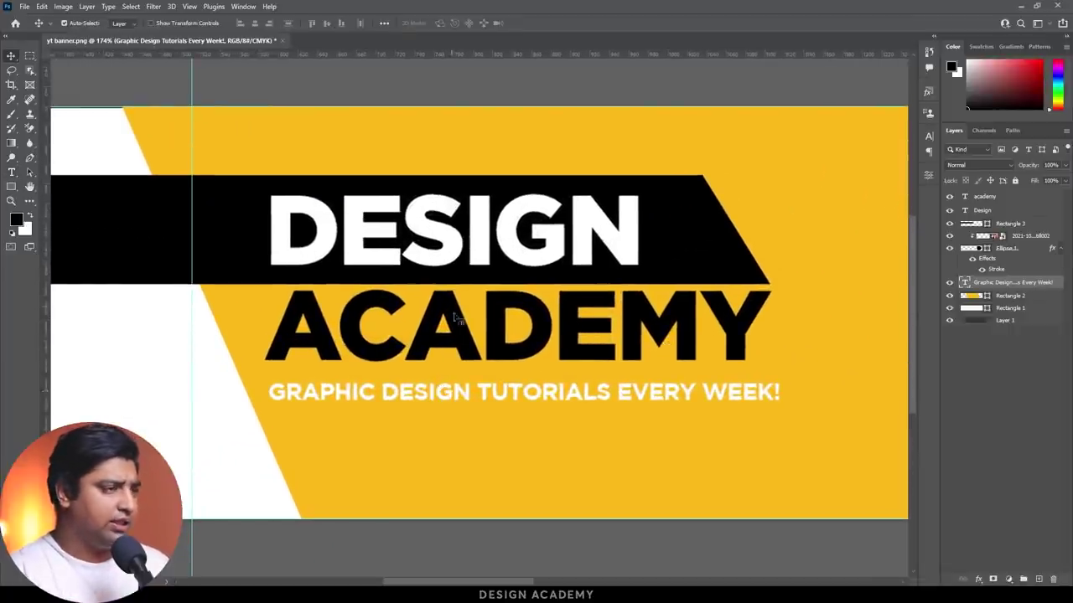
key("t")
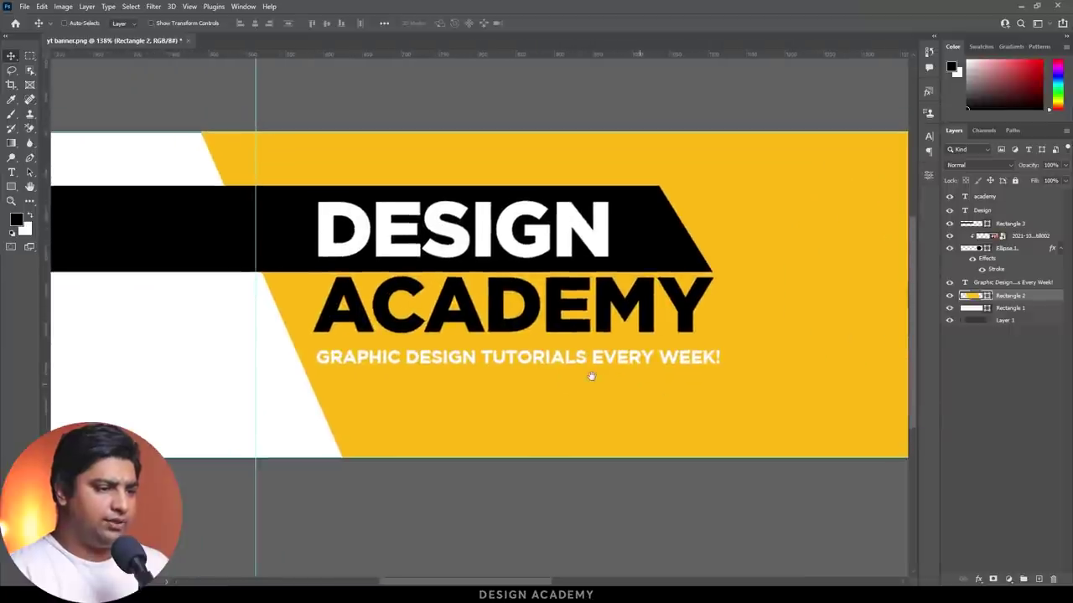
scroll(365, 362, "up", 3)
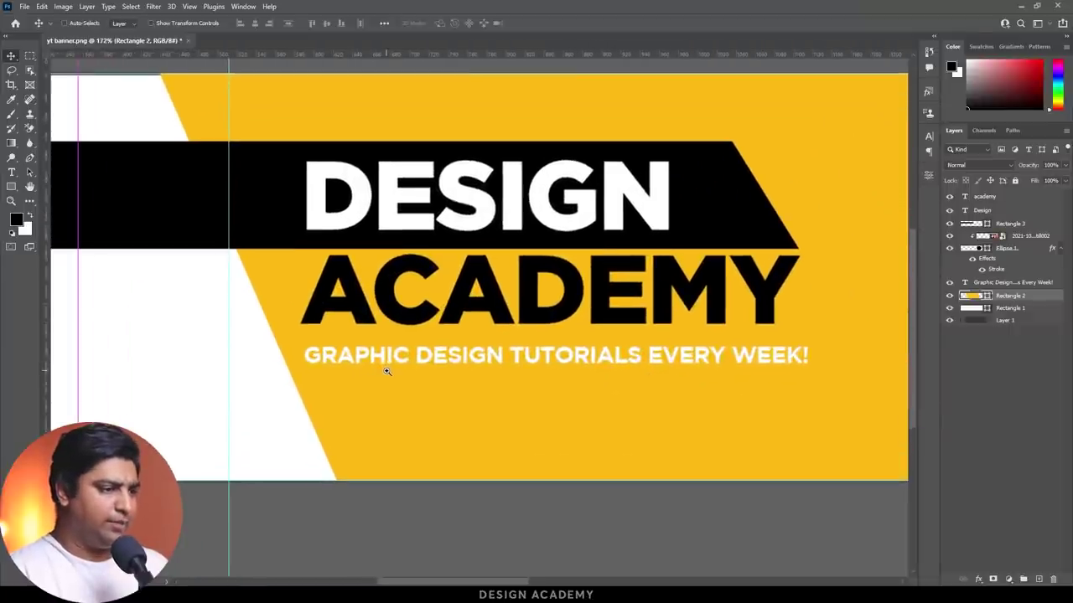
Step: Draw a white-filled rectangle strip behind the tagline
left_click(11, 186)
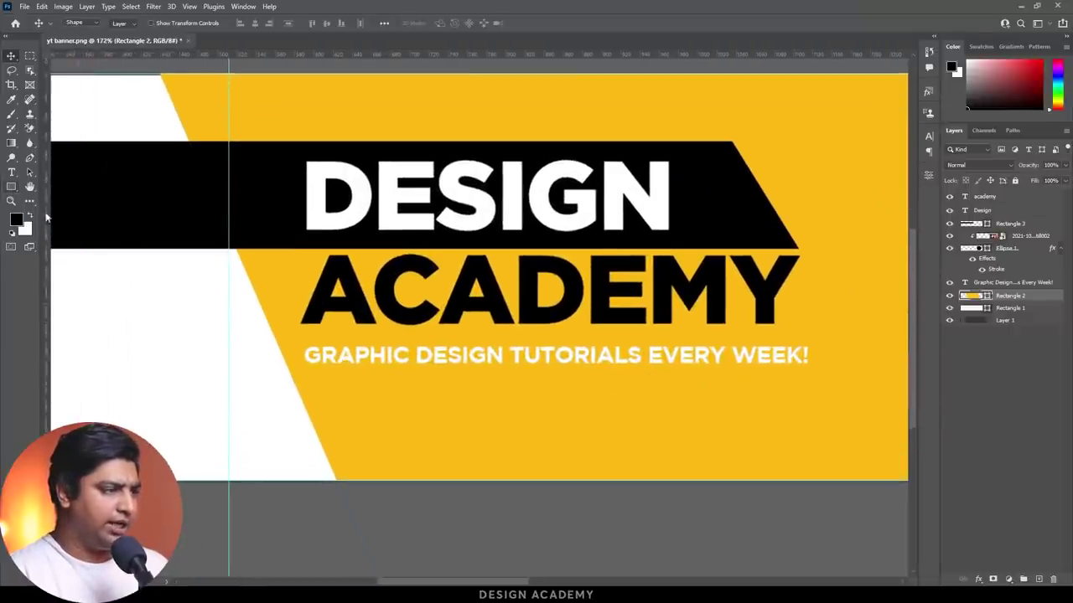
mouse_move(267, 339)
left_mouse_down()
mouse_move(310, 355)
mouse_move(827, 375)
left_mouse_up()
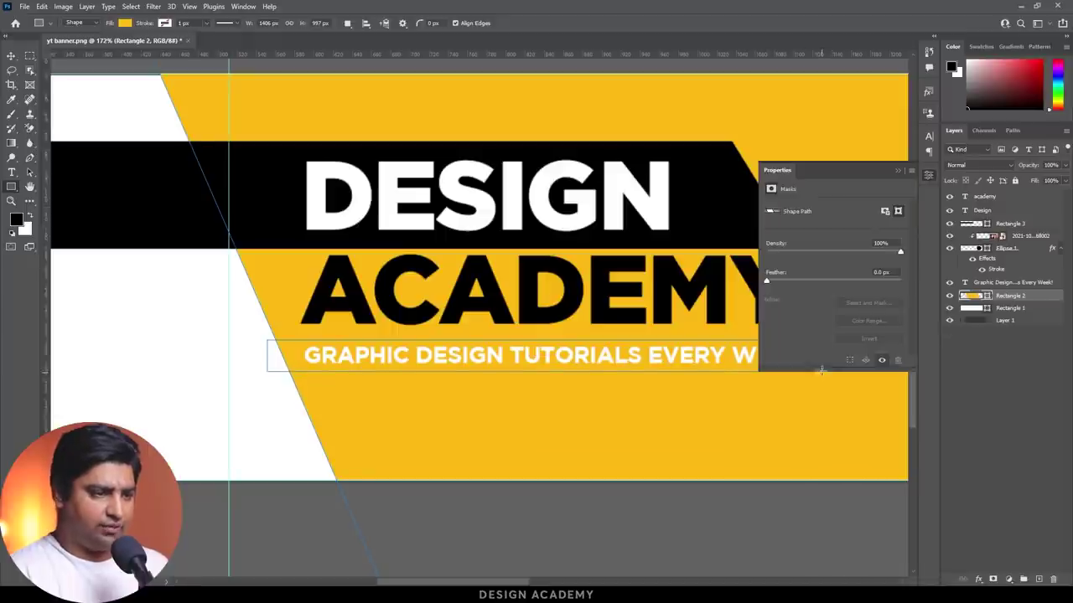
key("v")
left_click(936, 193)
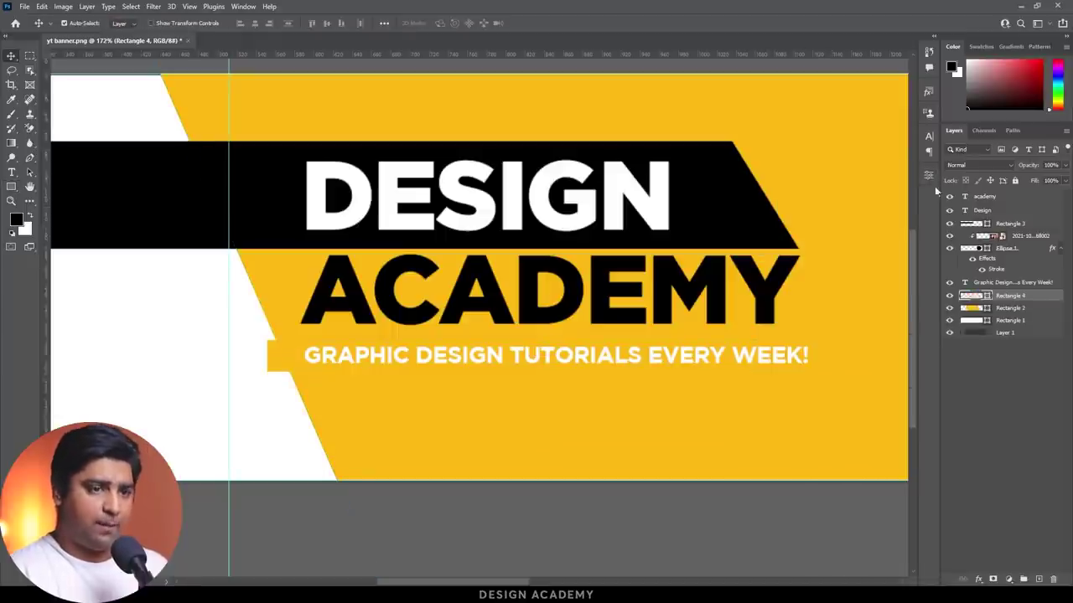
double_click(989, 298)
left_click_drag(611, 243, 593, 217)
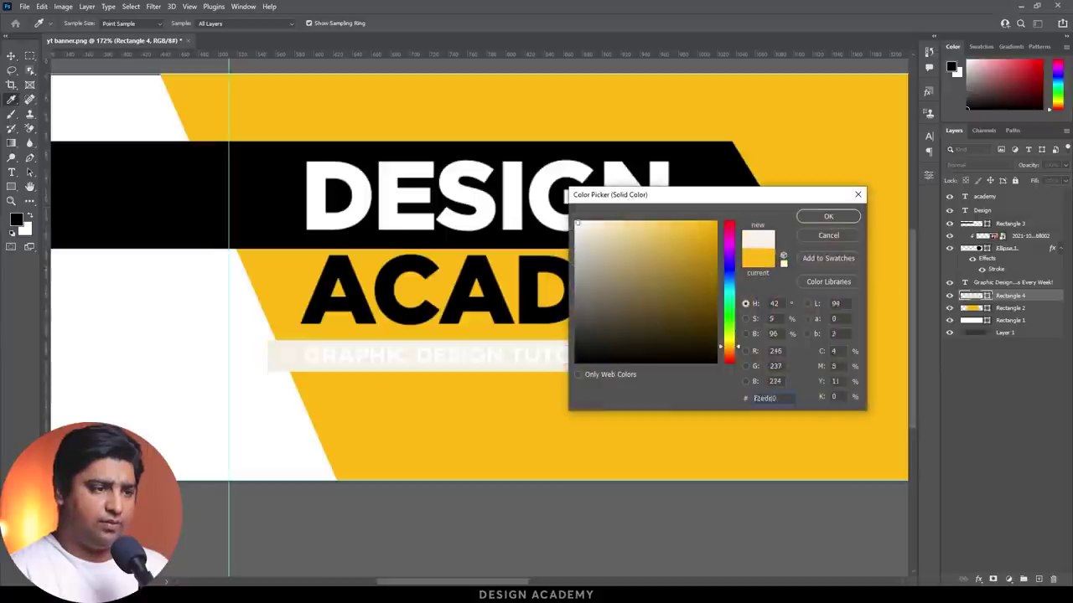
Step: Make the tagline text black and nudge it into place on the white strip
left_click(1008, 284)
key("ctrl+comma")
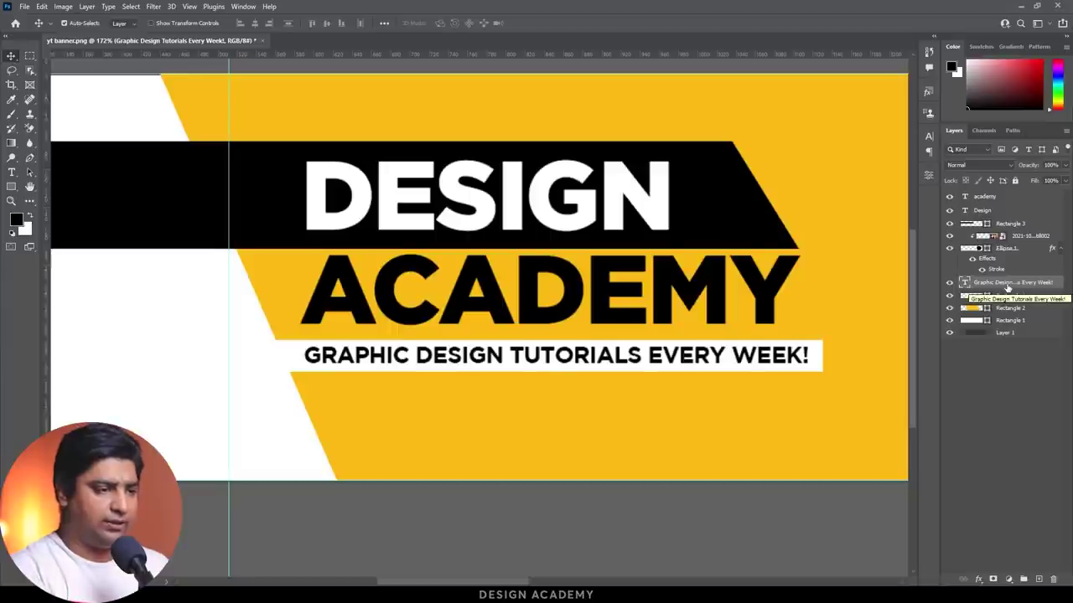
key("Down")
key("Up")
key("Down")
key("Left")
key("Left")
key("Left")
key("Left")
key("Right")
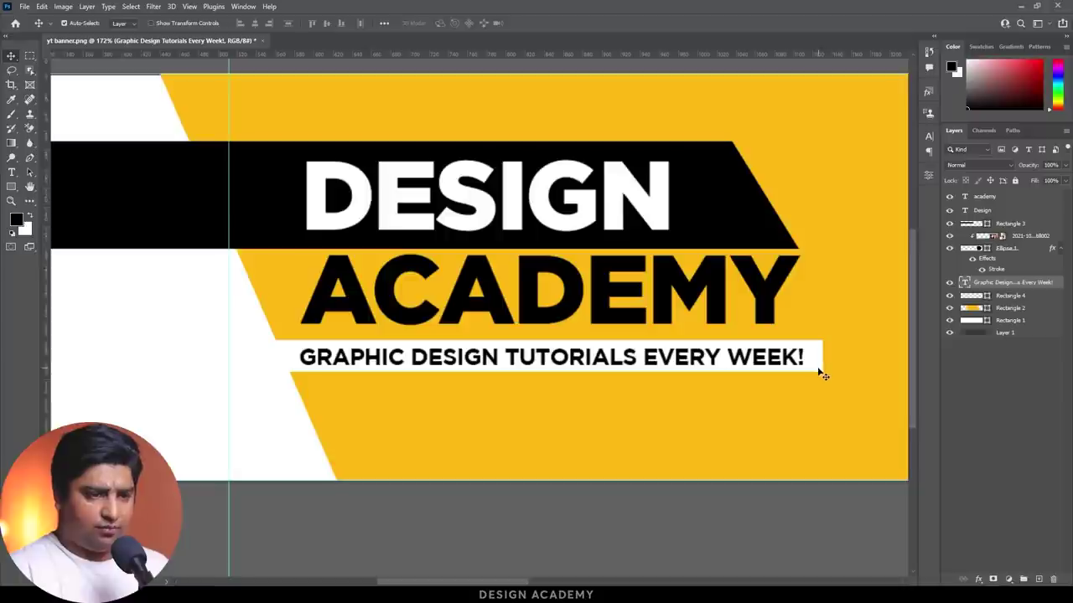
Step: Slant the white tagline bar's right end and widen it to the right
left_click(820, 361)
key("ctrl+t")
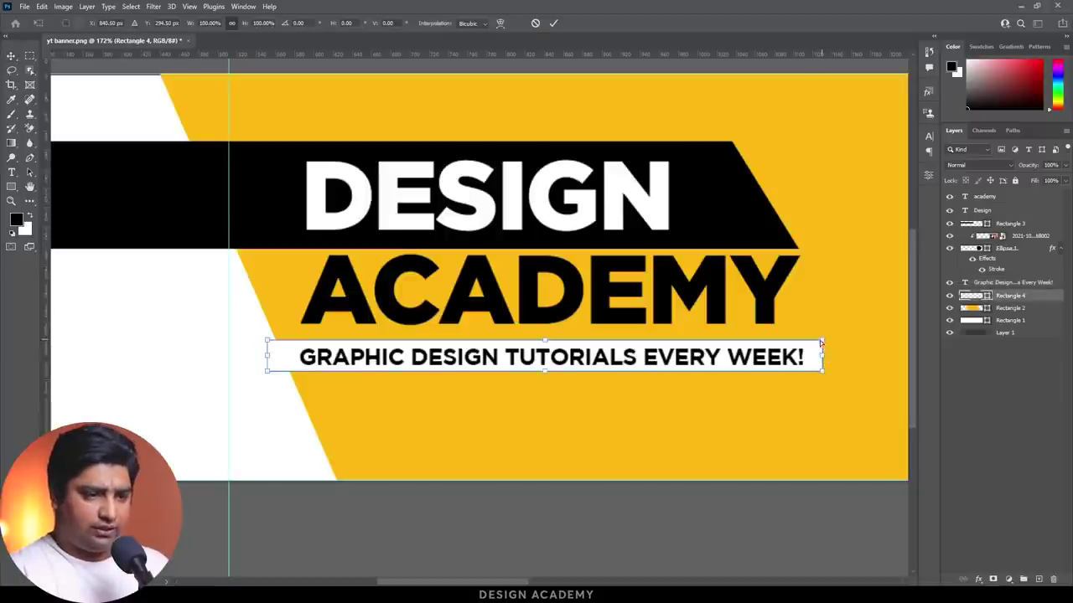
left_click_drag(820, 342, 808, 343)
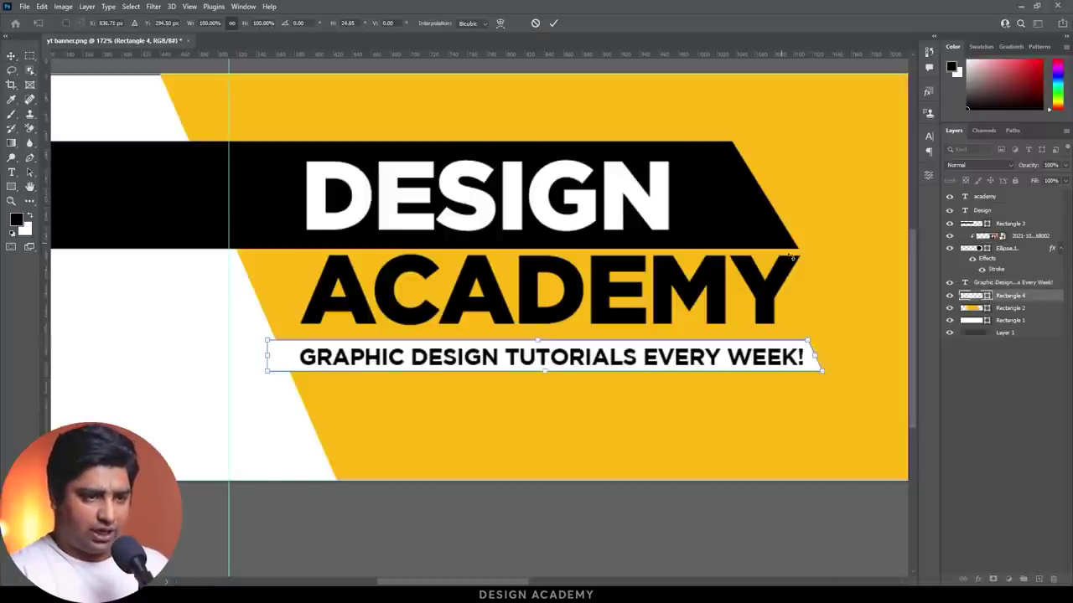
mouse_move(815, 354)
left_mouse_down()
mouse_move(840, 355)
mouse_move(822, 343)
left_mouse_up()
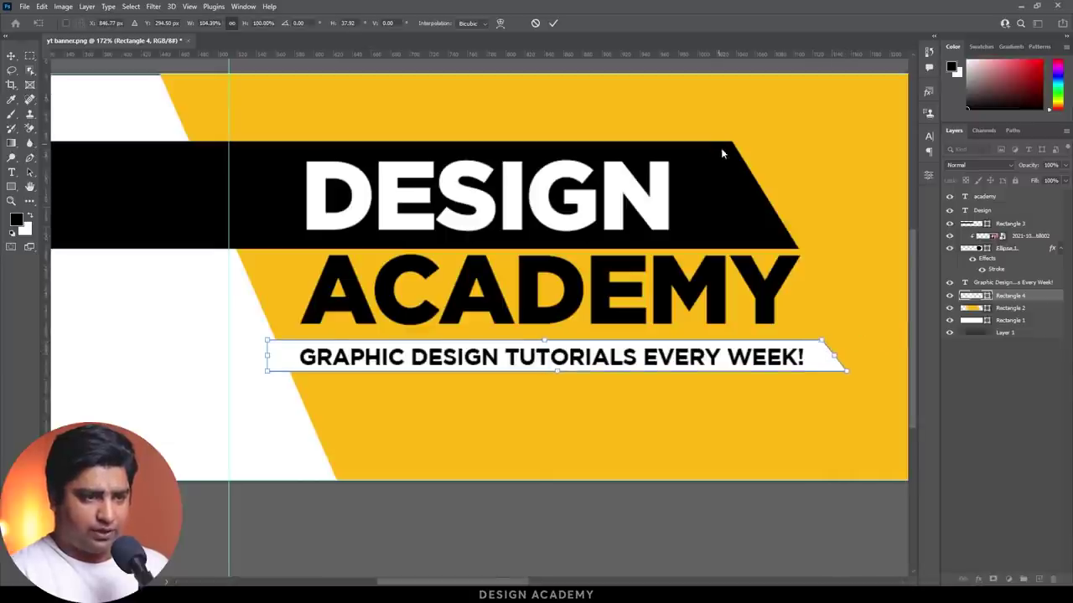
key("Return")
Step: Shift the tagline slightly right and draw a thin diagonal line down from the black band's corner
scroll(754, 281, "down", 2)
scroll(687, 297, "down", 2)
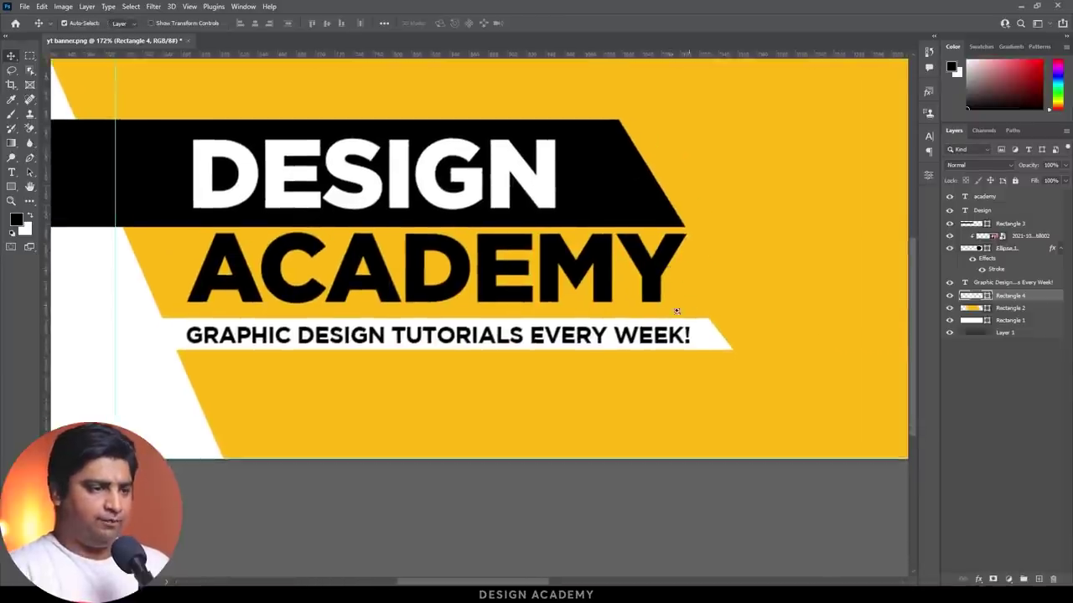
scroll(635, 313, "down", 2)
scroll(635, 313, "up", 3)
left_click_drag(677, 332, 684, 333)
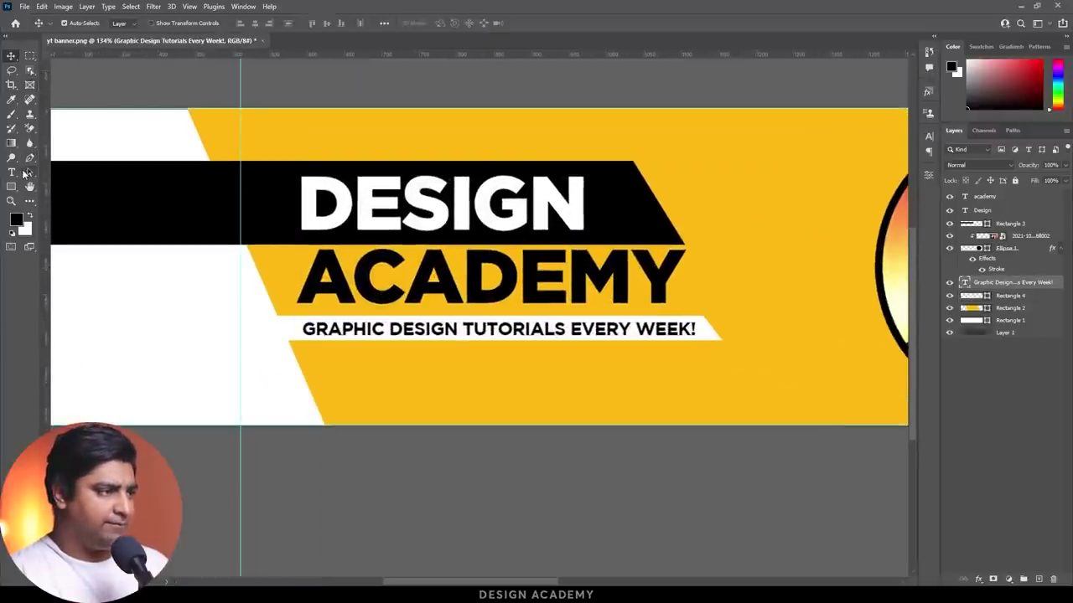
right_click(17, 189)
left_click(57, 232)
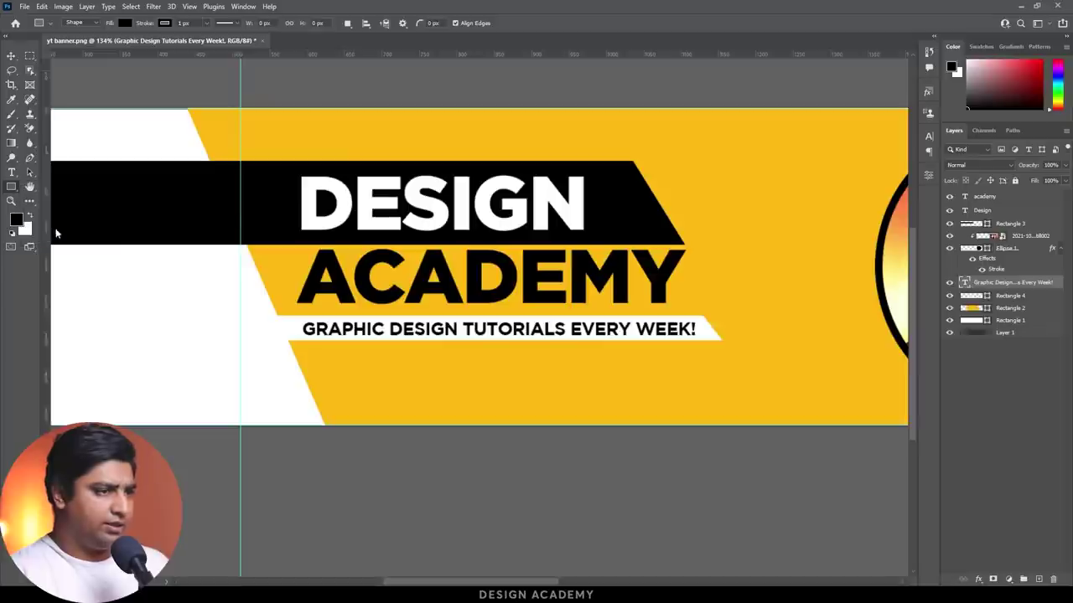
left_click_drag(635, 161, 772, 387)
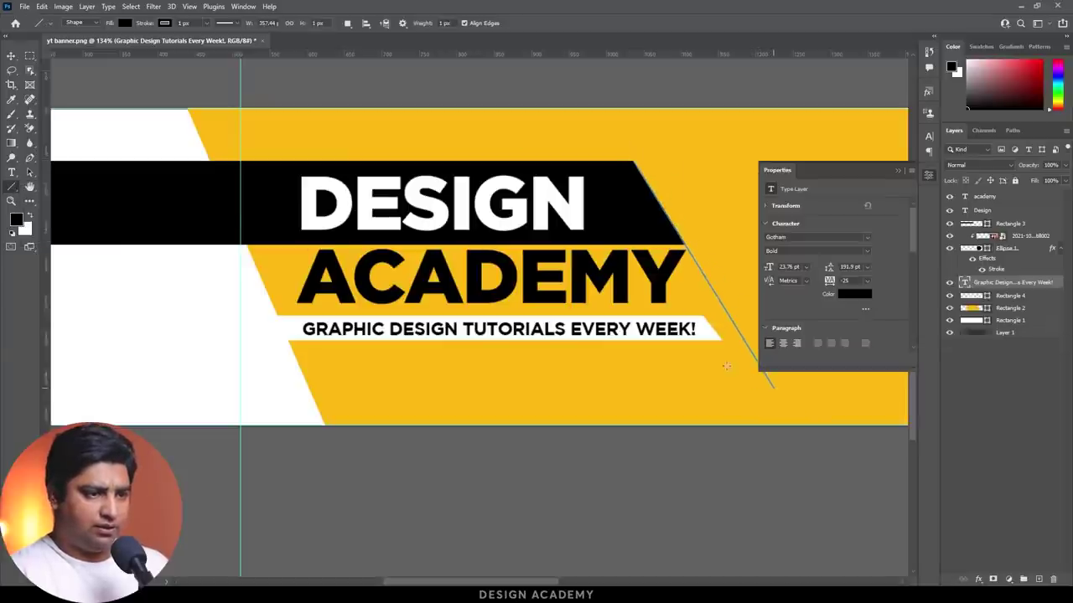
Step: Move the white bar toward the line, re-slant its right edge and stretch it further left
scroll(713, 331, "up", 4)
scroll(709, 345, "up", 1)
mouse_move(634, 359)
left_mouse_down()
mouse_move(640, 371)
mouse_move(701, 366)
left_mouse_up()
key("ctrl+t")
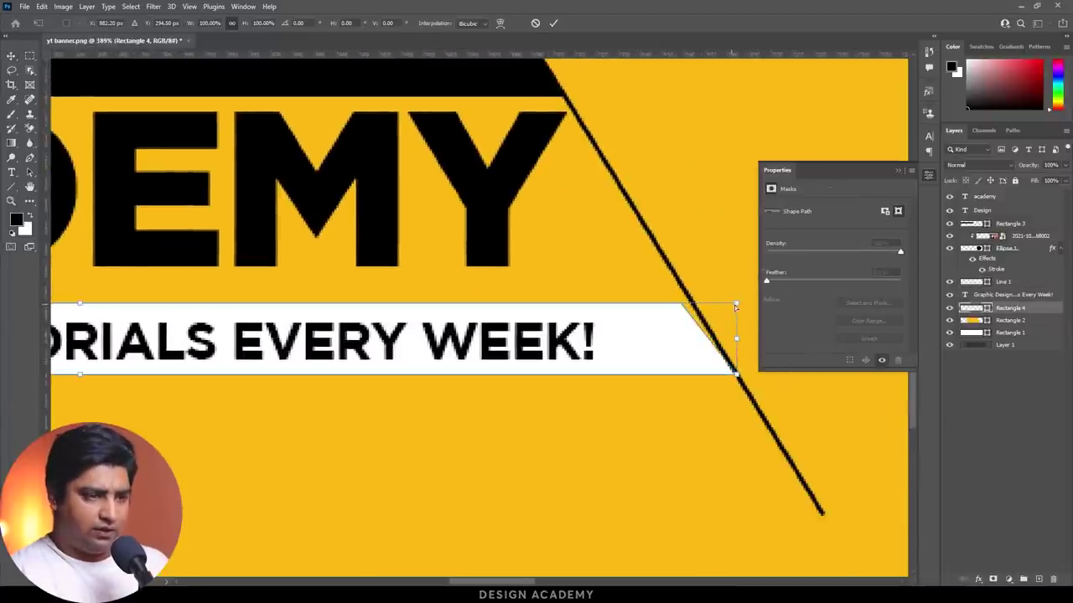
left_click_drag(739, 305, 748, 307)
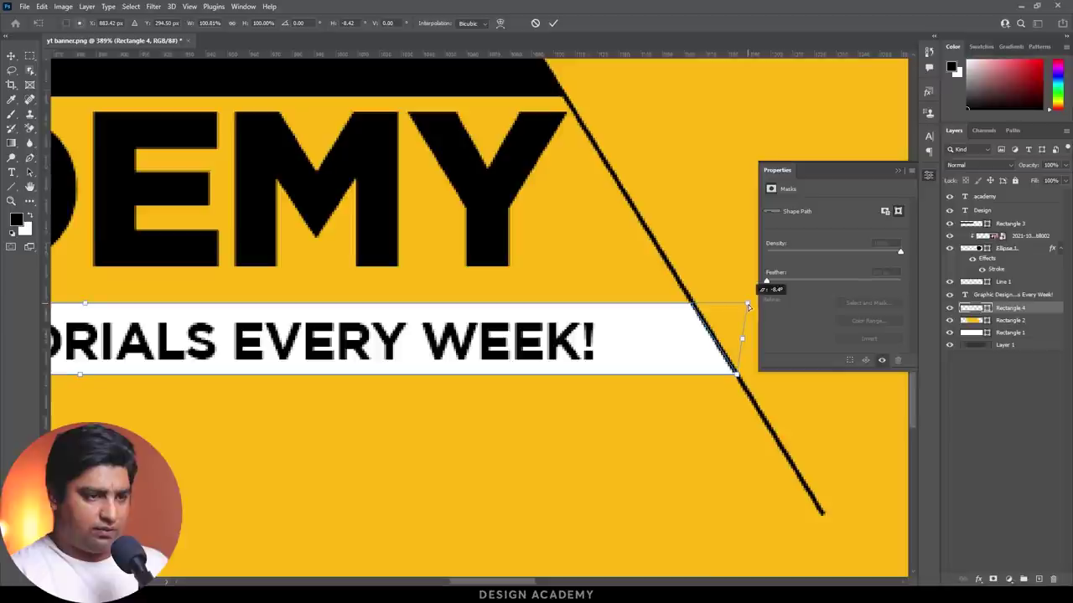
scroll(748, 307, "down", 2)
scroll(742, 312, "down", 2)
scroll(729, 320, "down", 2)
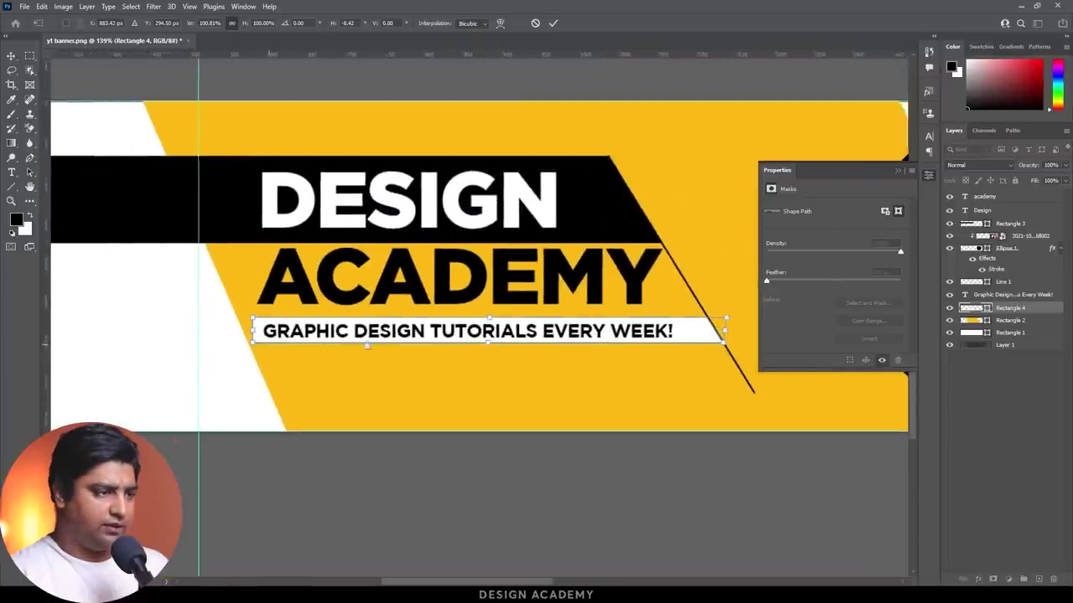
scroll(371, 335, "up", 1)
scroll(462, 353, "up", 8)
left_click_drag(522, 296, 206, 311)
Step: Align the bar's slanted edge with the diagonal line and apply the transform
scroll(146, 310, "right", 3)
scroll(450, 323, "right", 3)
scroll(450, 322, "right", 3)
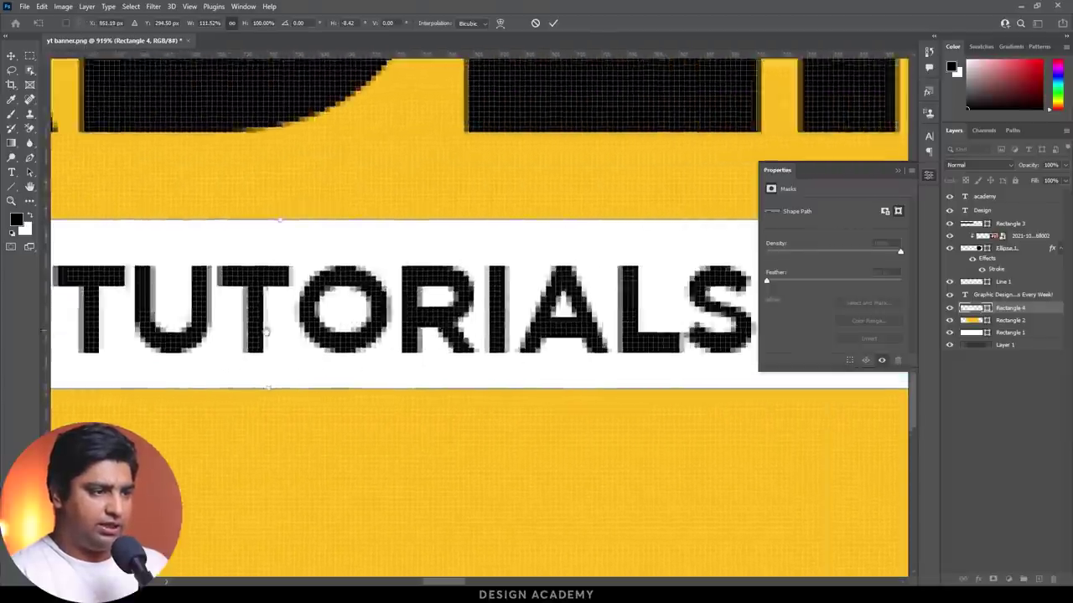
scroll(503, 327, "right", 3)
scroll(558, 335, "right", 2)
scroll(222, 333, "right", 3)
scroll(295, 338, "right", 3)
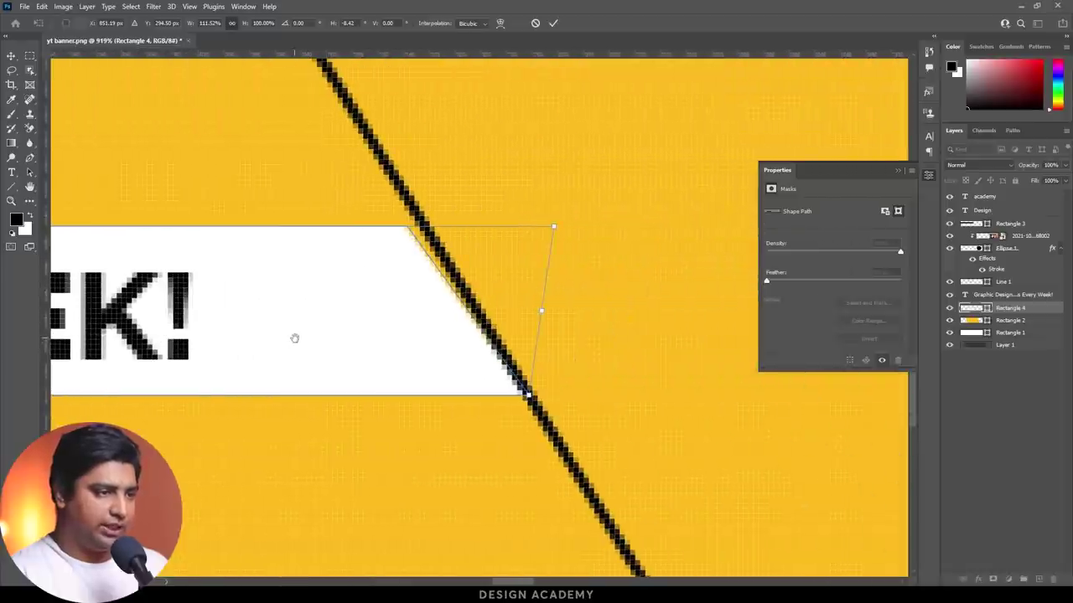
left_click_drag(553, 229, 571, 227)
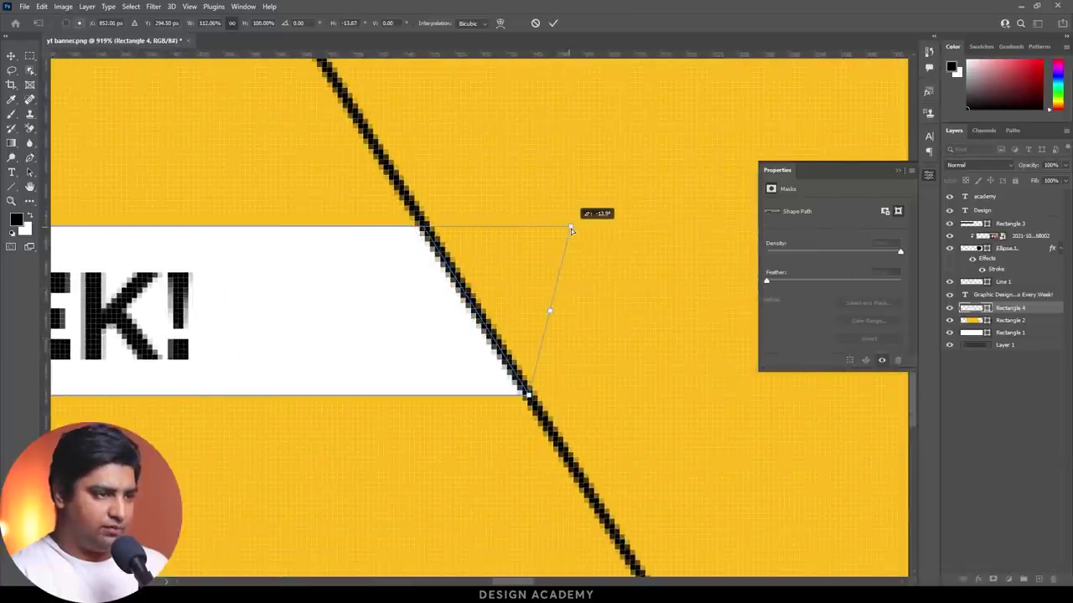
key("Return")
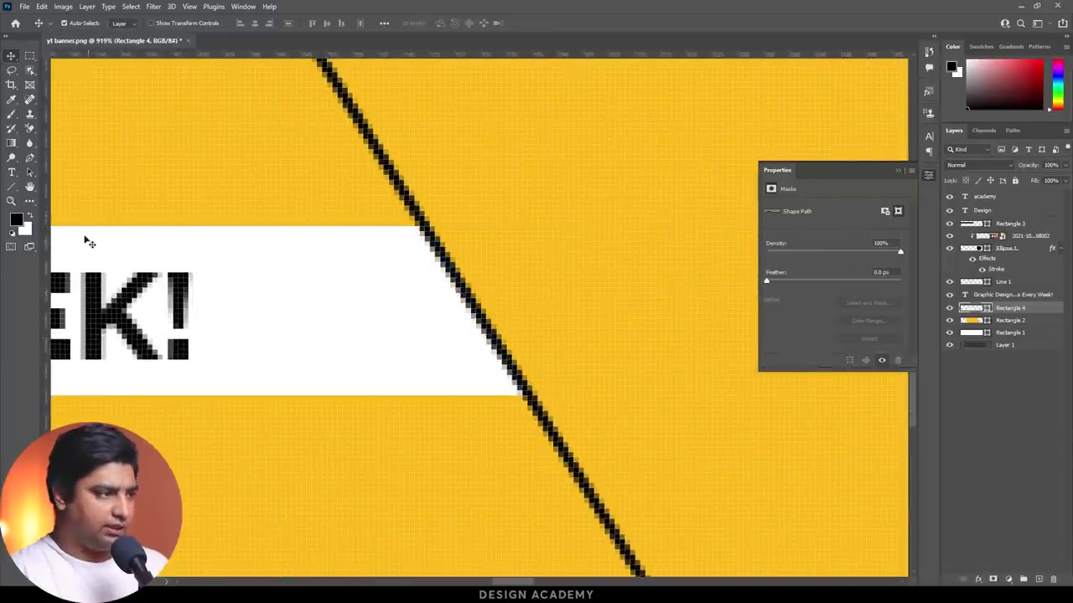
Step: Nudge the white tagline strip up and the diagonal line up-left into place
double_click(10, 202)
key("v")
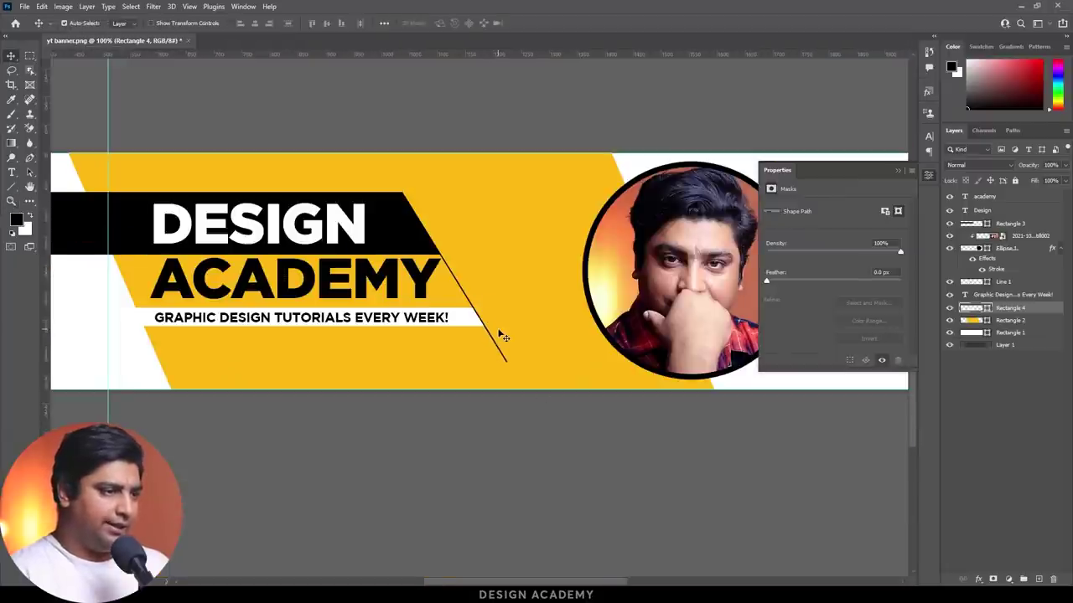
key("Up")
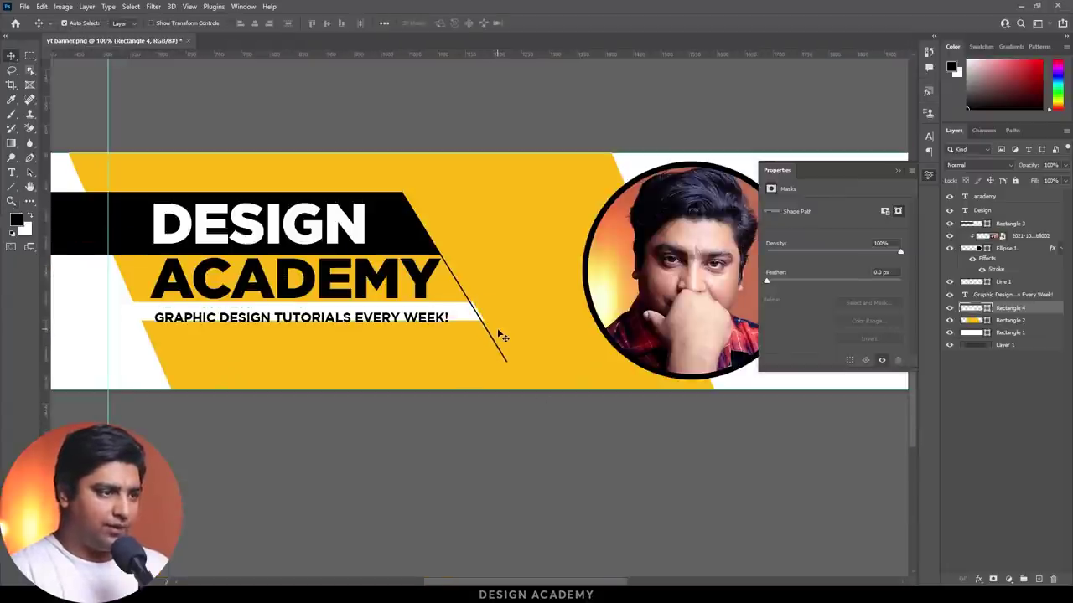
key("Up")
left_click(1006, 283)
key("shift+Left")
key("shift+Up")
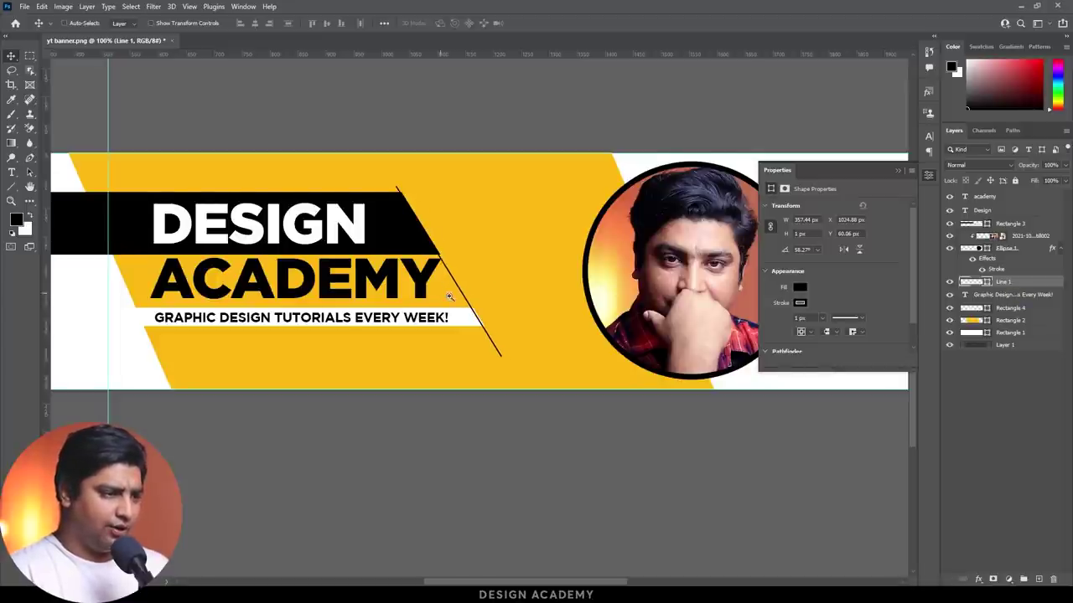
Step: Select the title, tagline, bar and line layers and move them down slightly
scroll(449, 296, "up", 3)
scroll(452, 299, "up", 2)
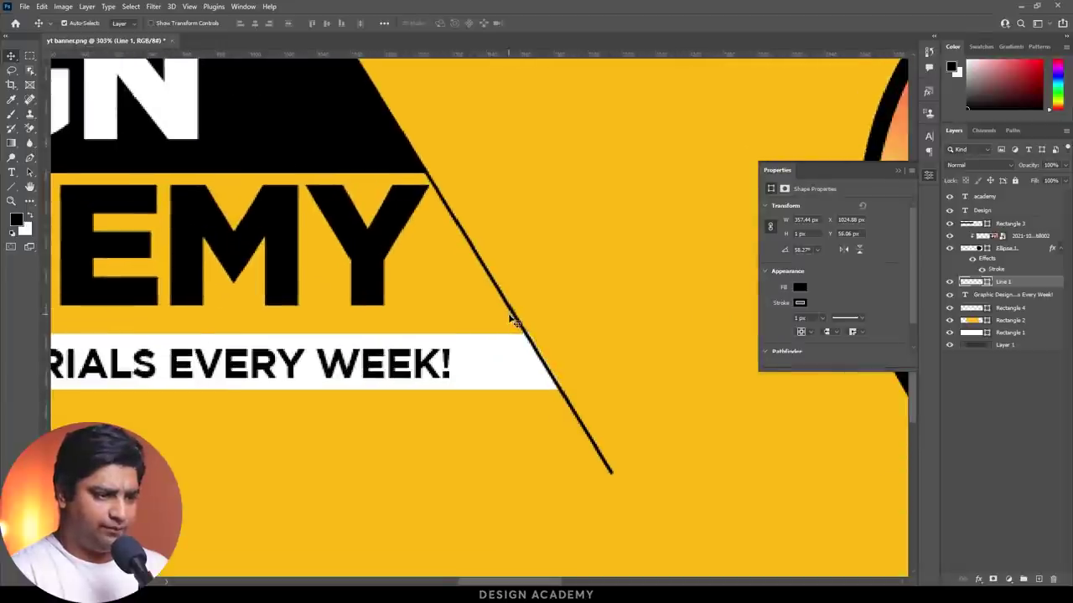
key("ctrl+1")
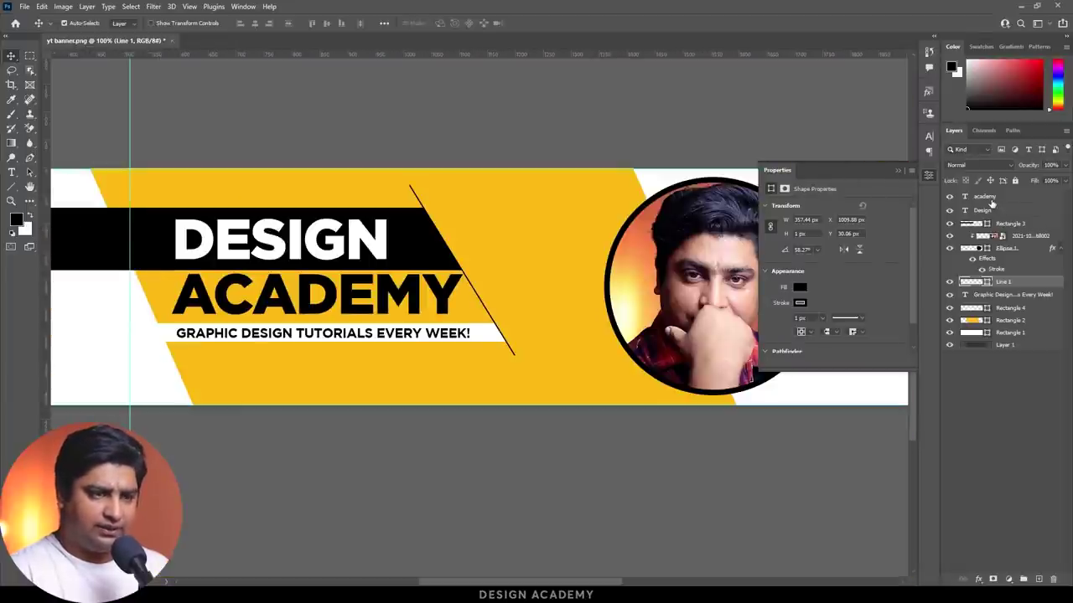
left_click(989, 198)
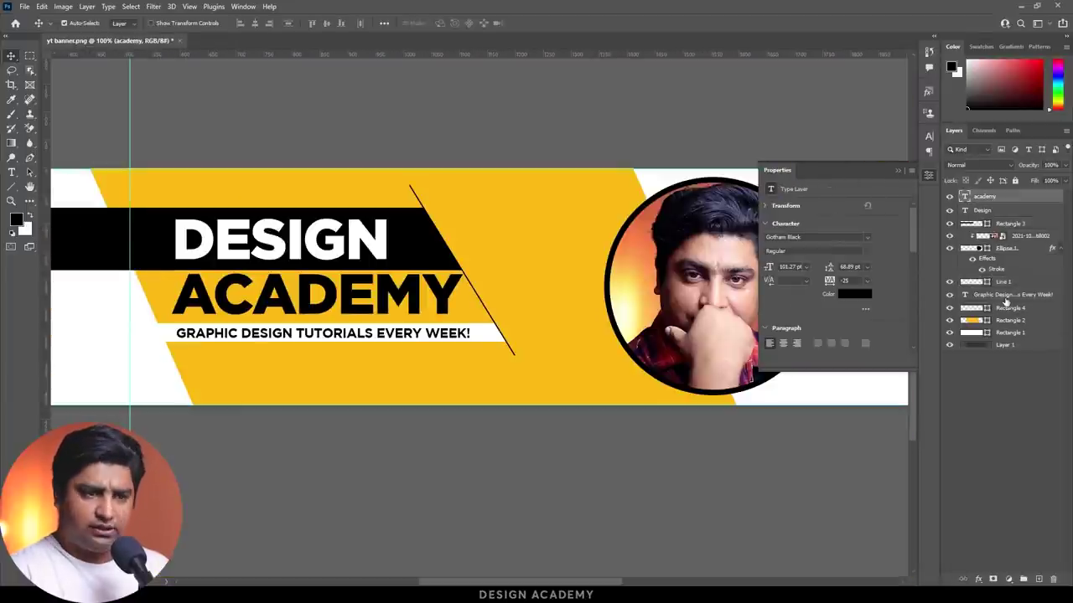
left_click(1010, 309, "shift")
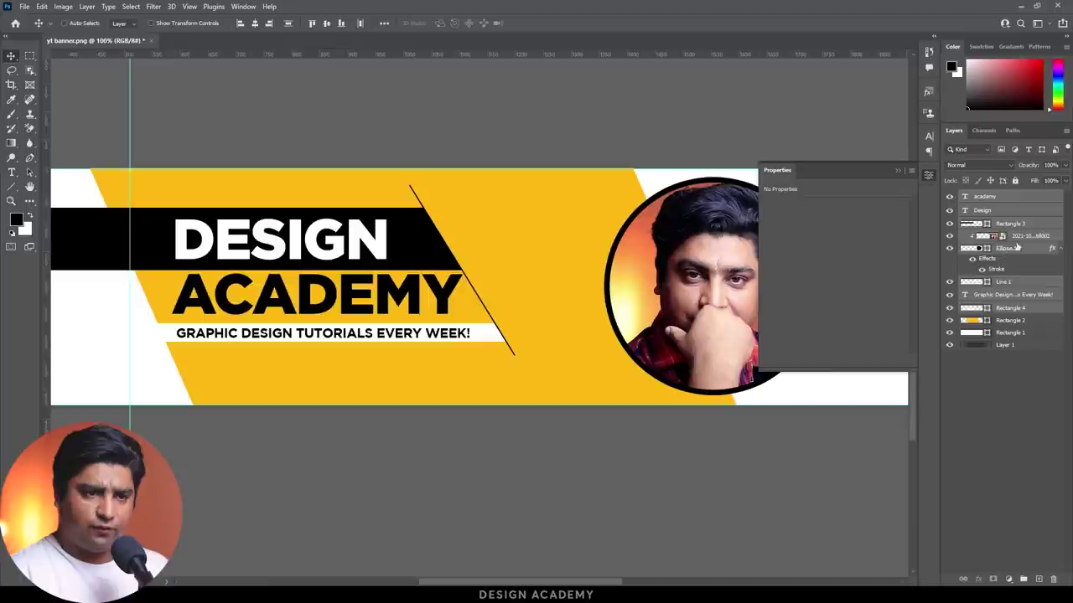
key("shift+Down")
key("shift+Down")
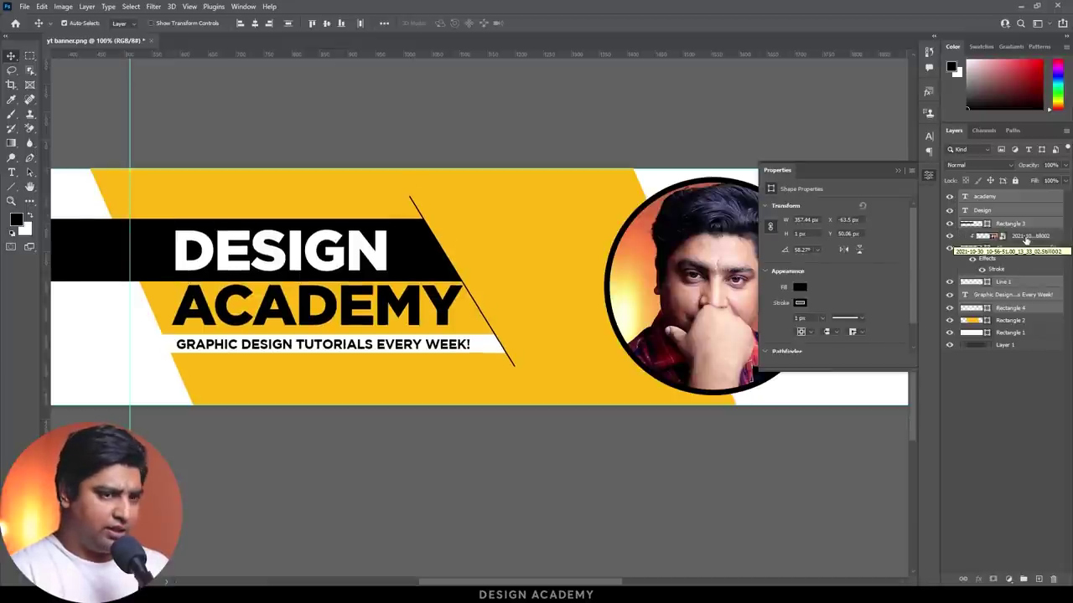
Step: Group the selected layers into a group named 'main text'
key("ctrl+g")
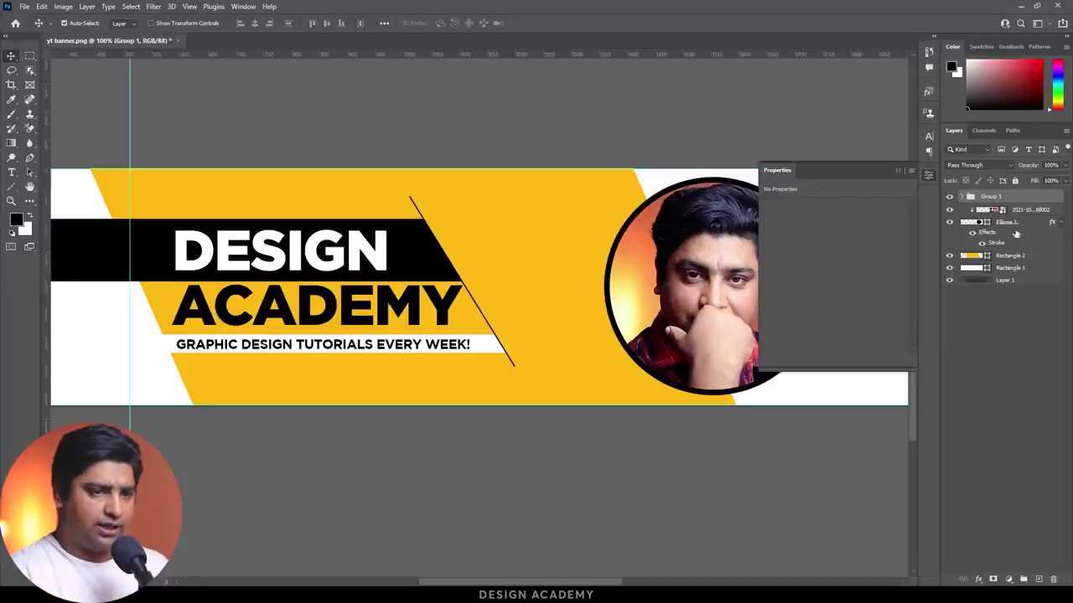
type("main te")
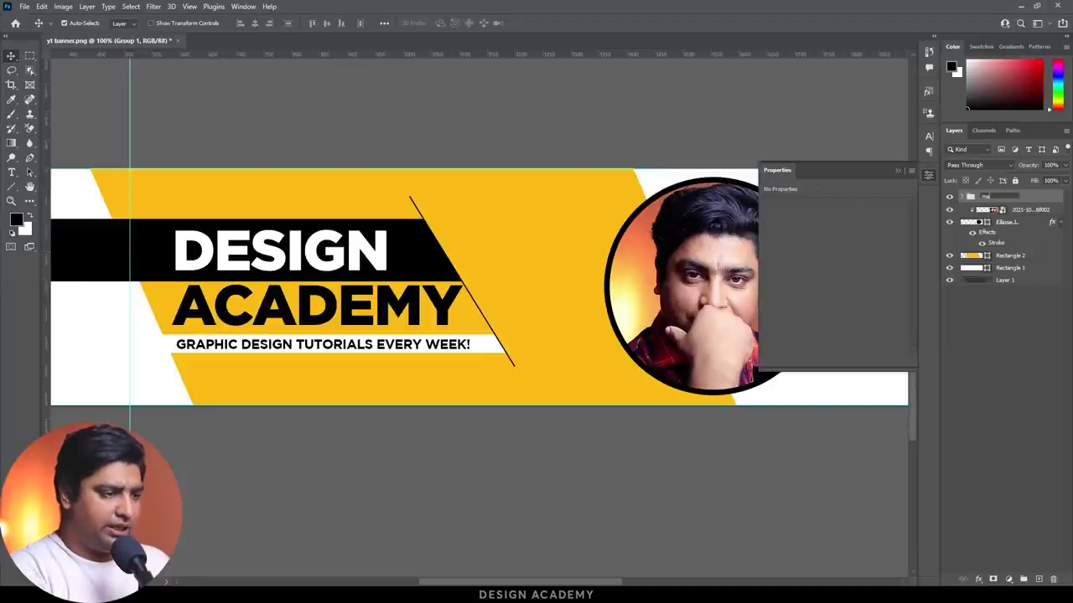
key("Return")
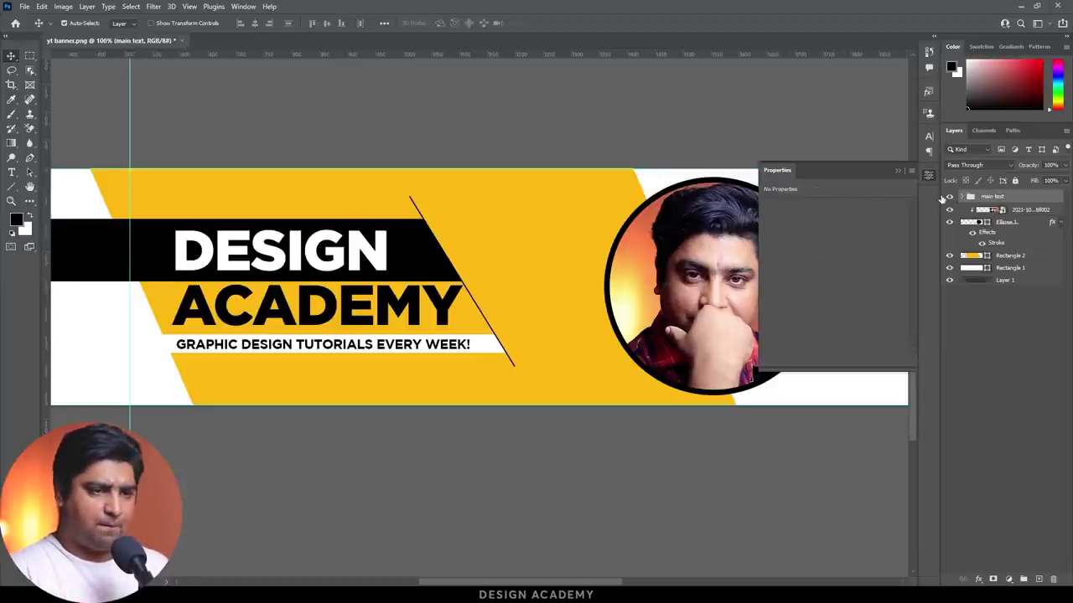
left_click(926, 176)
scroll(567, 288, "down", 1)
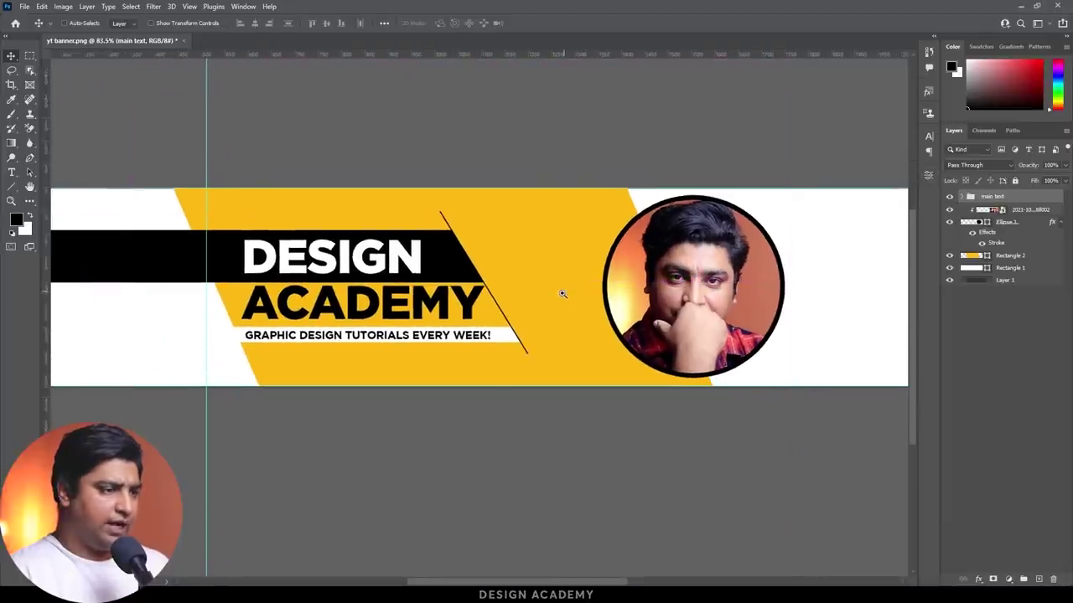
Step: Reshape the yellow Rectangle 2 band narrower with a steeper slant, then shift the portrait left
left_click(527, 319)
key("ctrl+t")
key("ctrl+0")
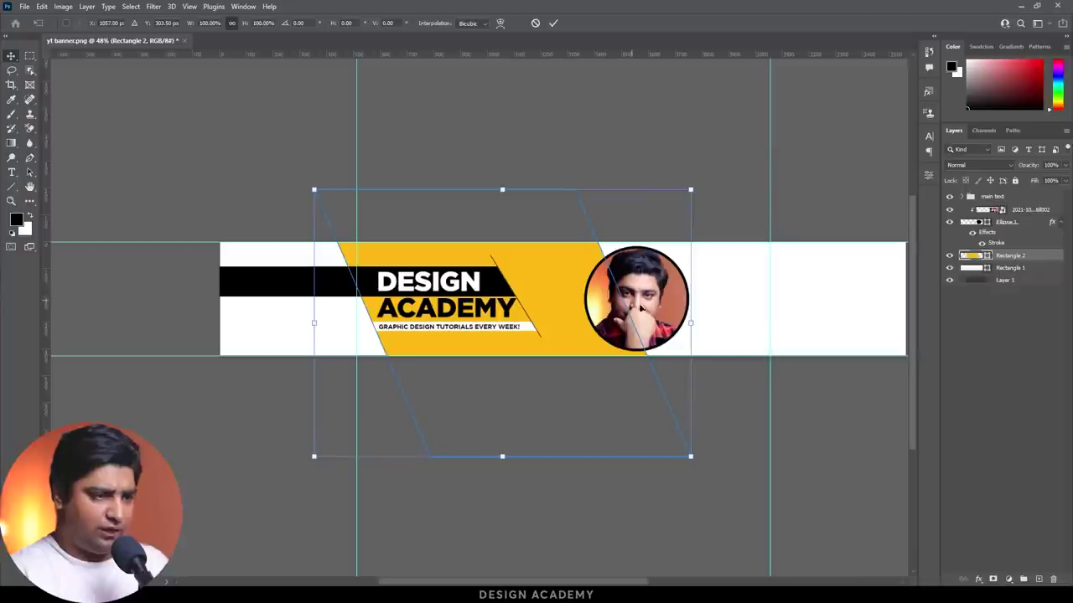
left_click_drag(689, 323, 628, 323)
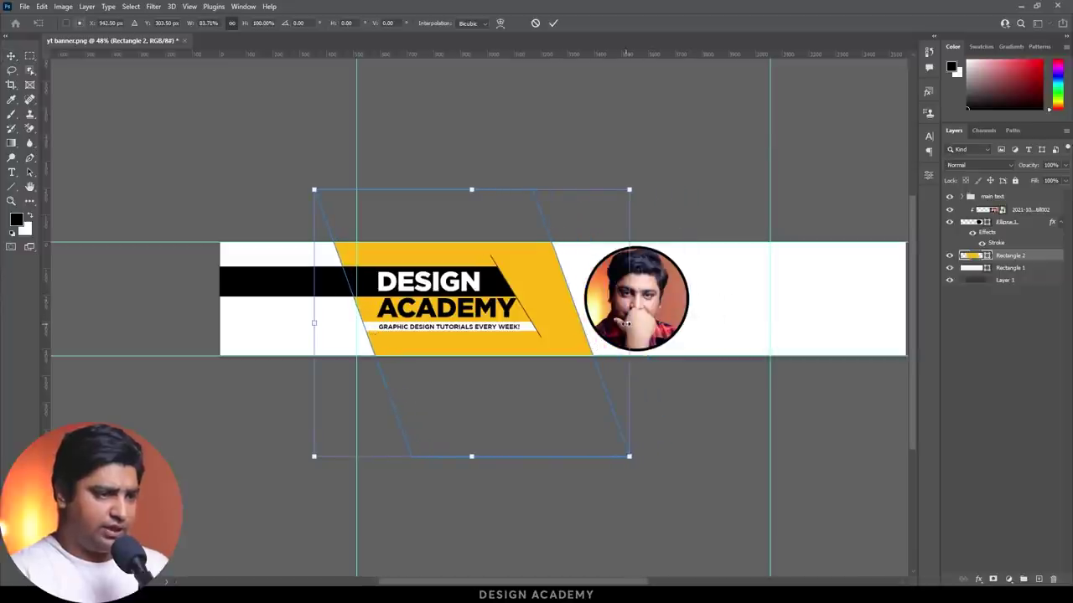
left_click_drag(628, 189, 532, 191)
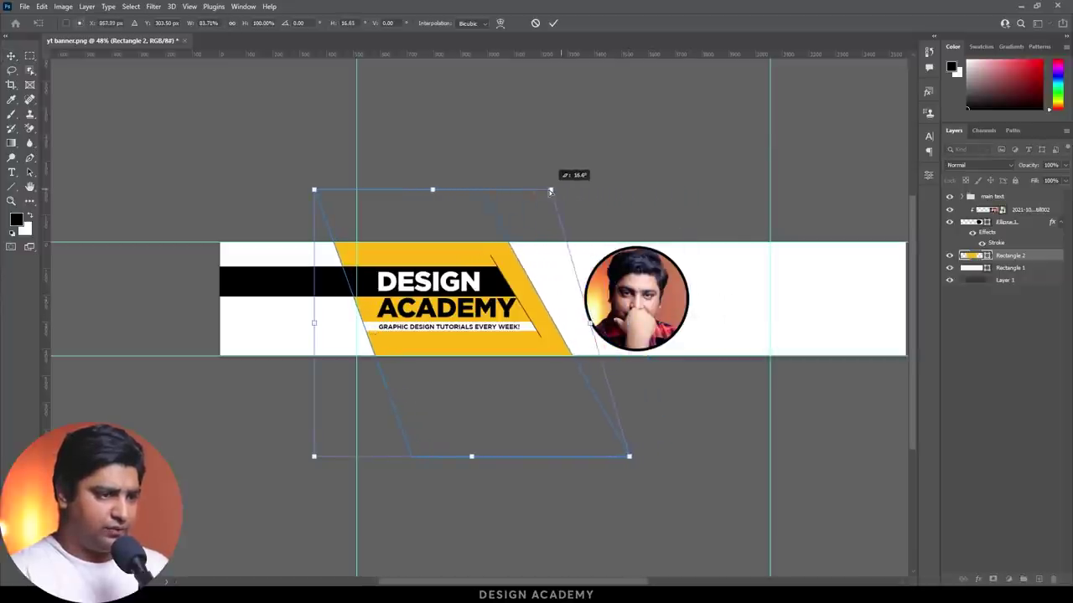
mouse_move(583, 323)
left_mouse_down()
mouse_move(715, 326)
mouse_move(780, 428)
mouse_move(704, 465)
mouse_move(719, 462)
left_mouse_up()
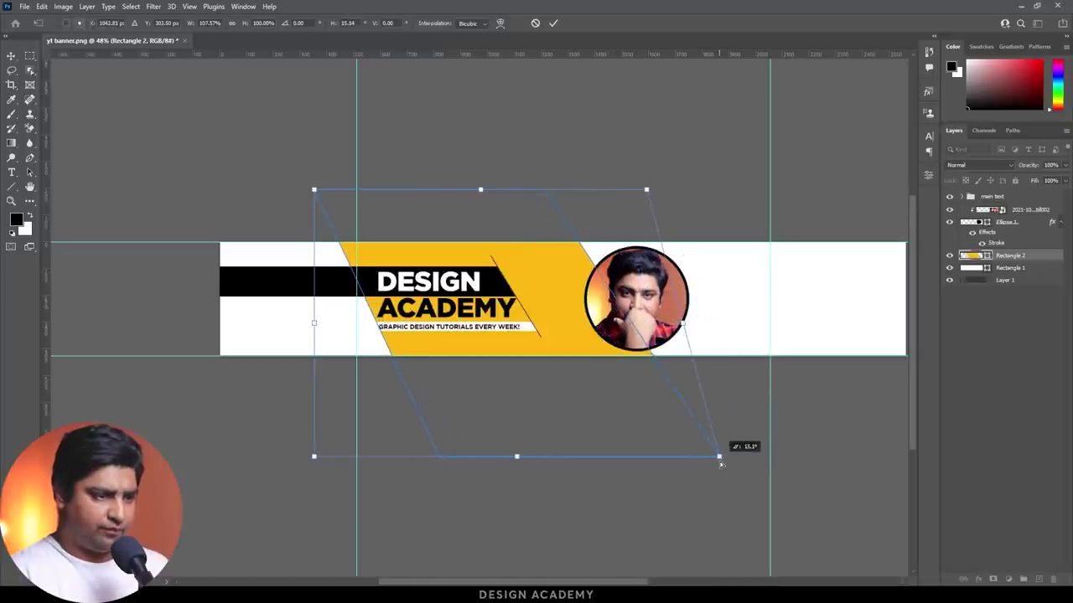
key("Return")
left_click(1018, 209)
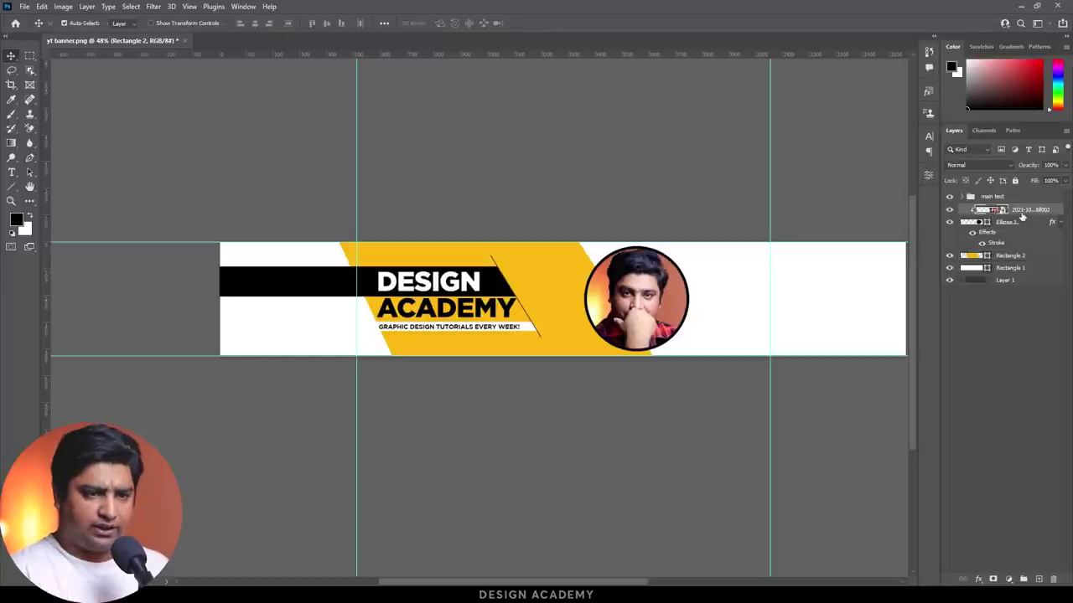
key("shift+Left")
key("shift+Left")
key("shift+Left")
key("shift+Left")
key("shift+Left")
key("shift+Left")
key("shift+Left")
key("shift+Left")
key("shift+Left")
Step: Nudge the portrait back right, then search Iconfinder for 'facebook' and open a logo icon
key("shift+Right")
key("shift+Right")
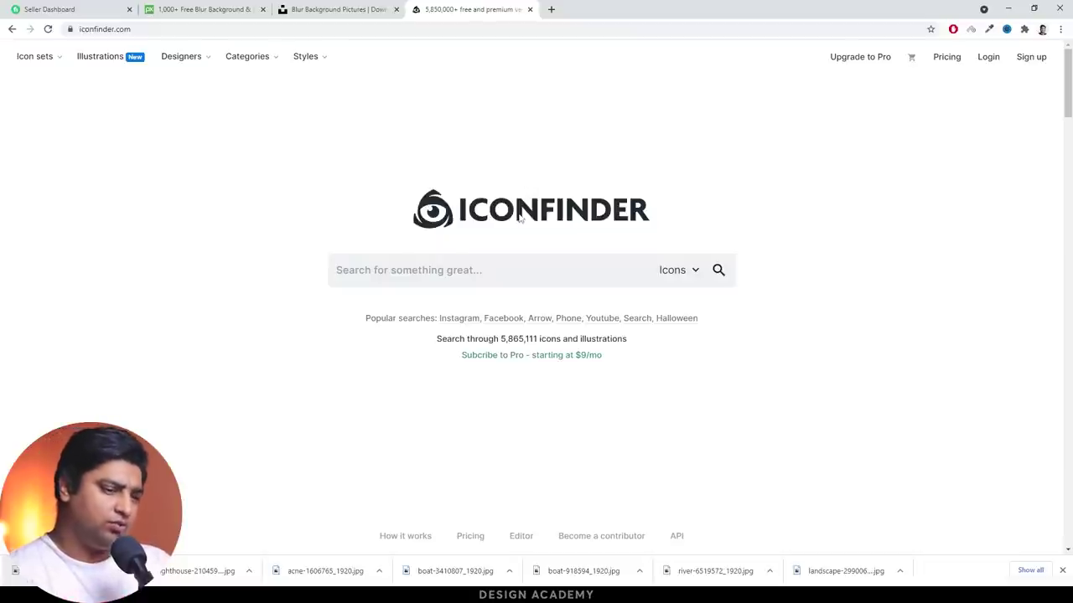
left_click(407, 276)
type("facebook")
key("Return")
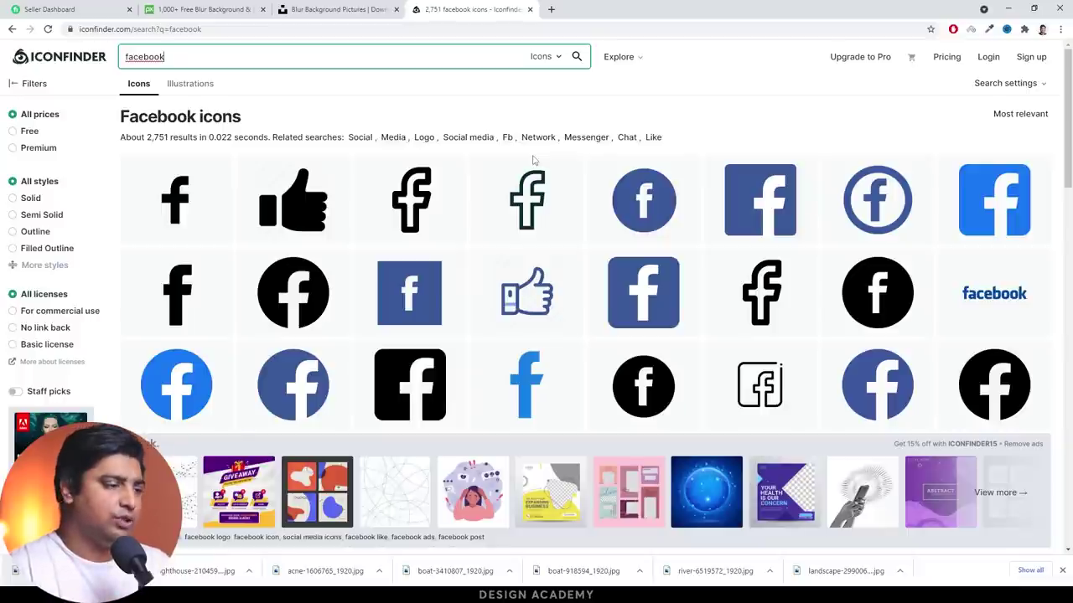
scroll(533, 159, "down", 3)
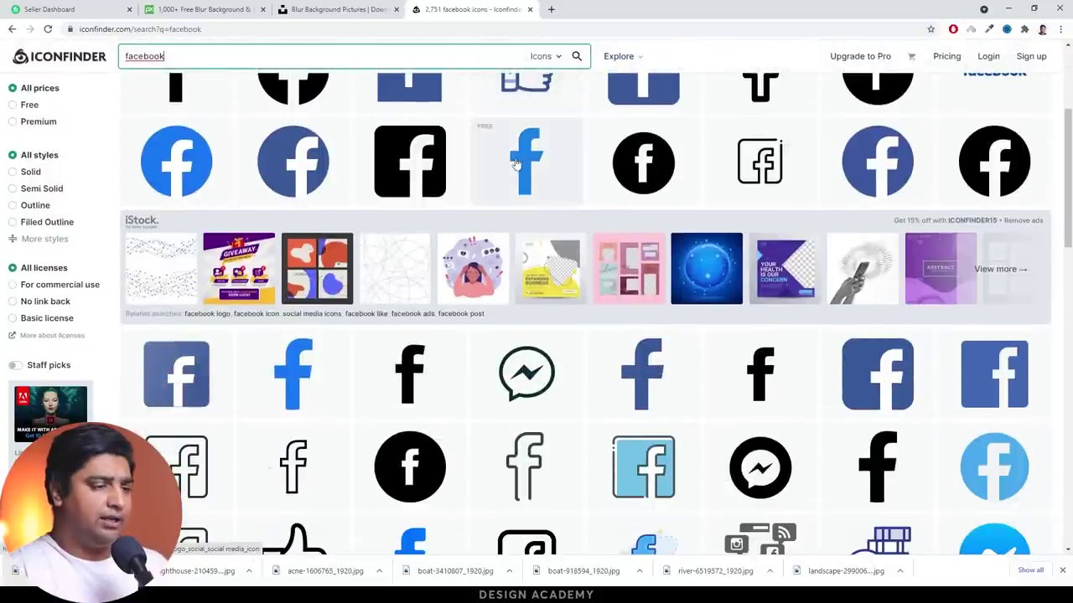
scroll(516, 163, "down", 3)
scroll(516, 164, "down", 2)
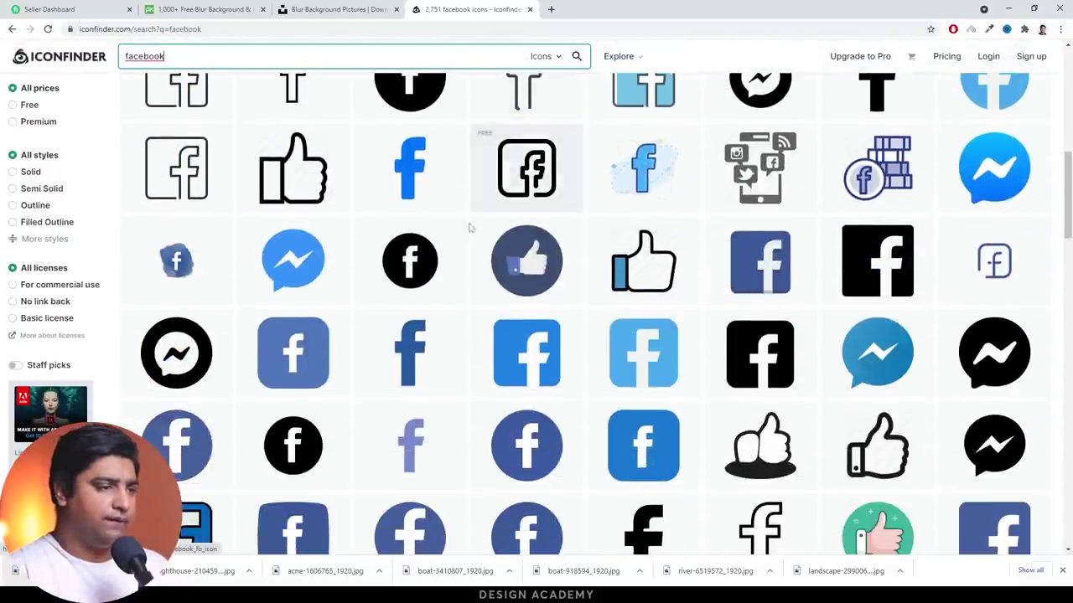
middle_click(405, 264)
scroll(405, 264, "down", 1)
scroll(398, 265, "down", 1)
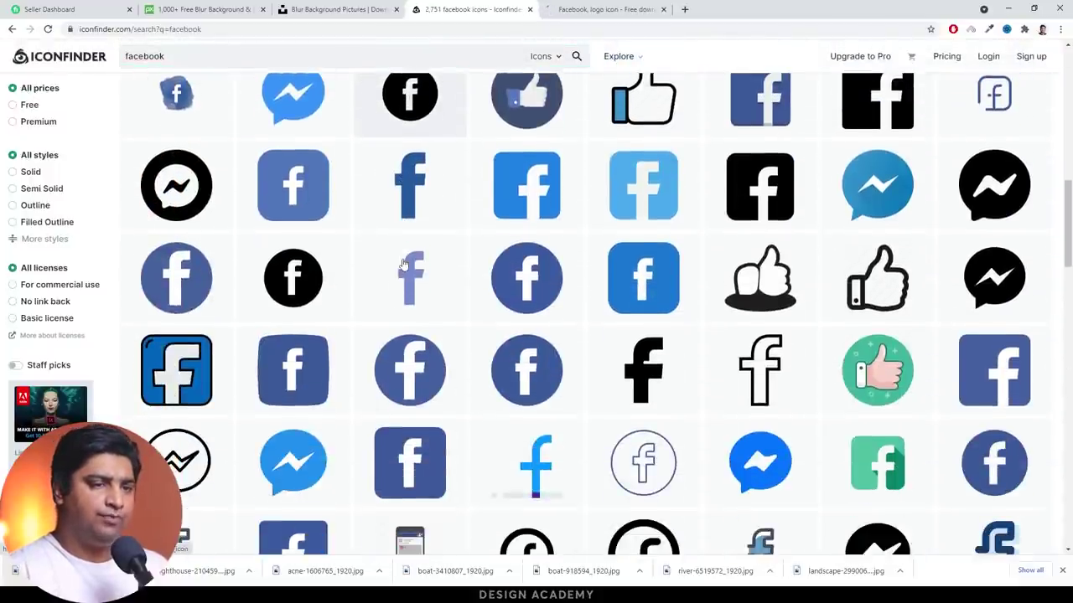
scroll(394, 264, "down", 3)
scroll(393, 264, "up", 6)
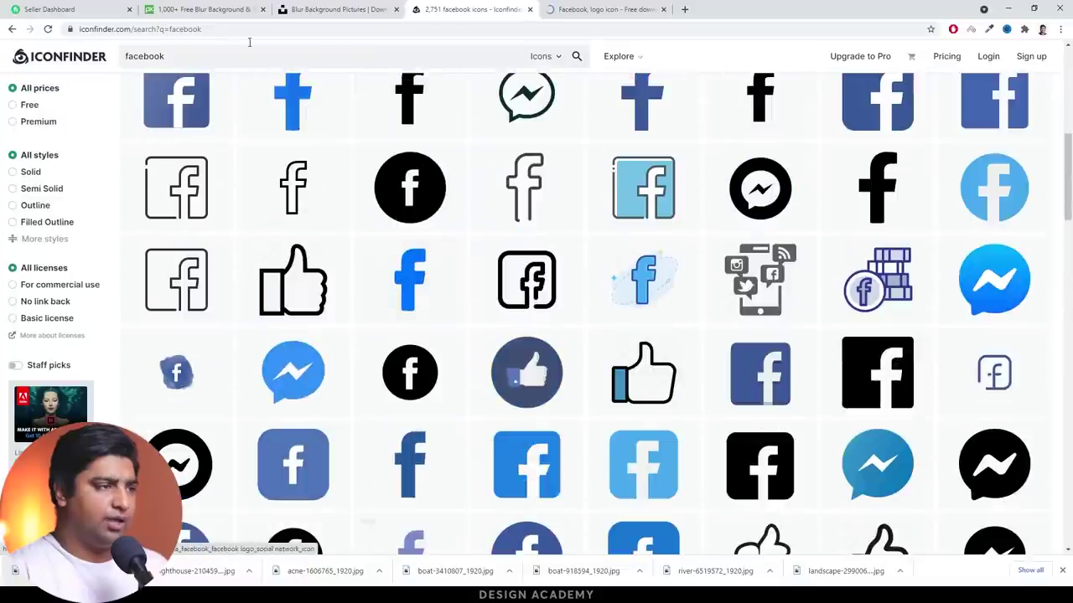
Step: Search 'twitter' and 'instagram' and open a round black icon of each in new tabs
left_click(185, 60)
type("twitt")
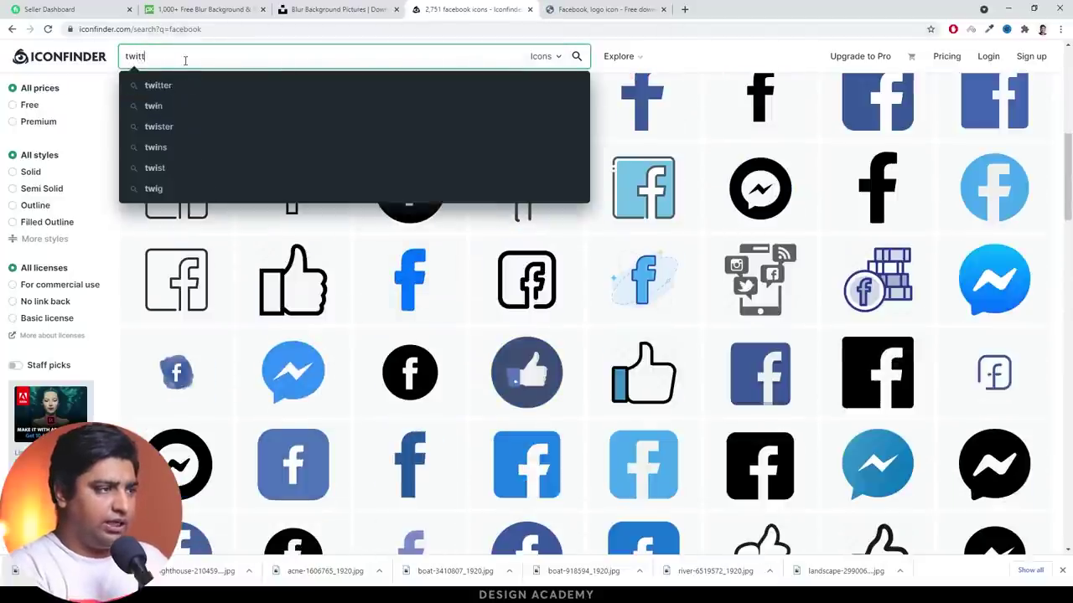
type("er")
key("Return")
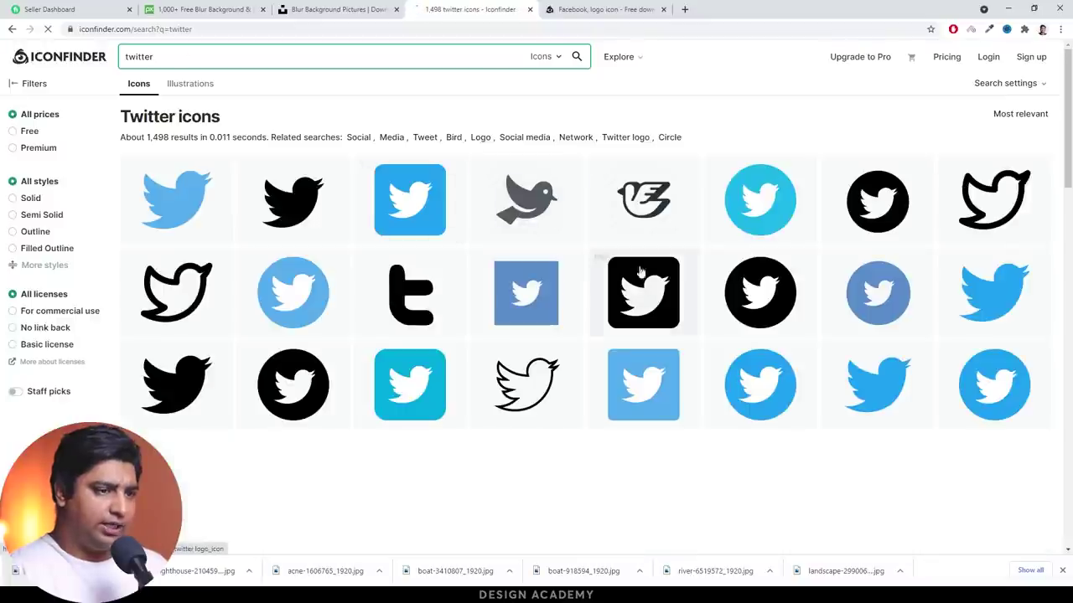
middle_click(880, 218)
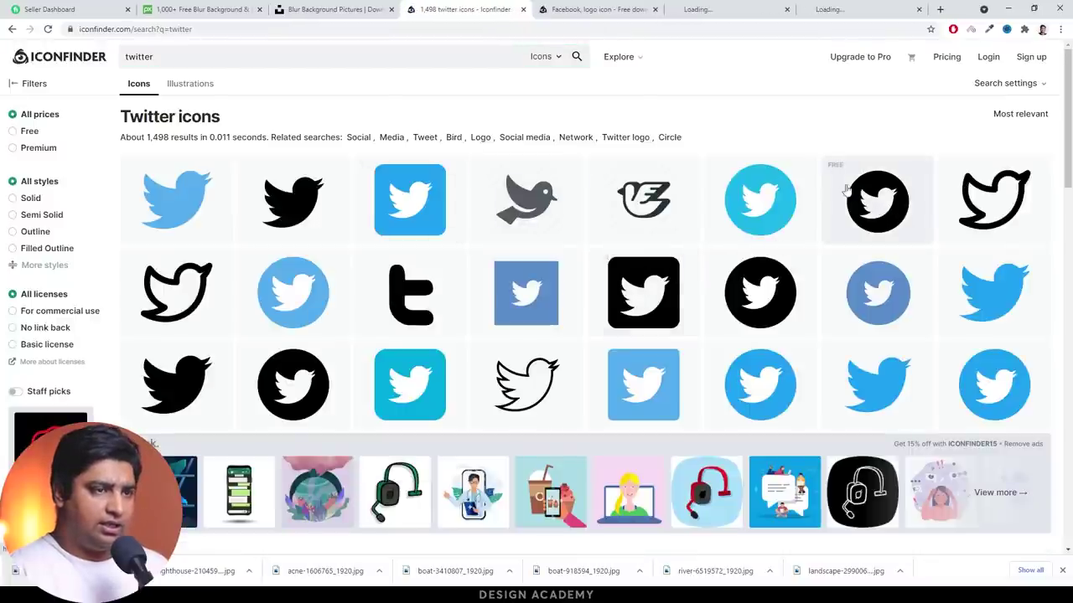
left_click(173, 56)
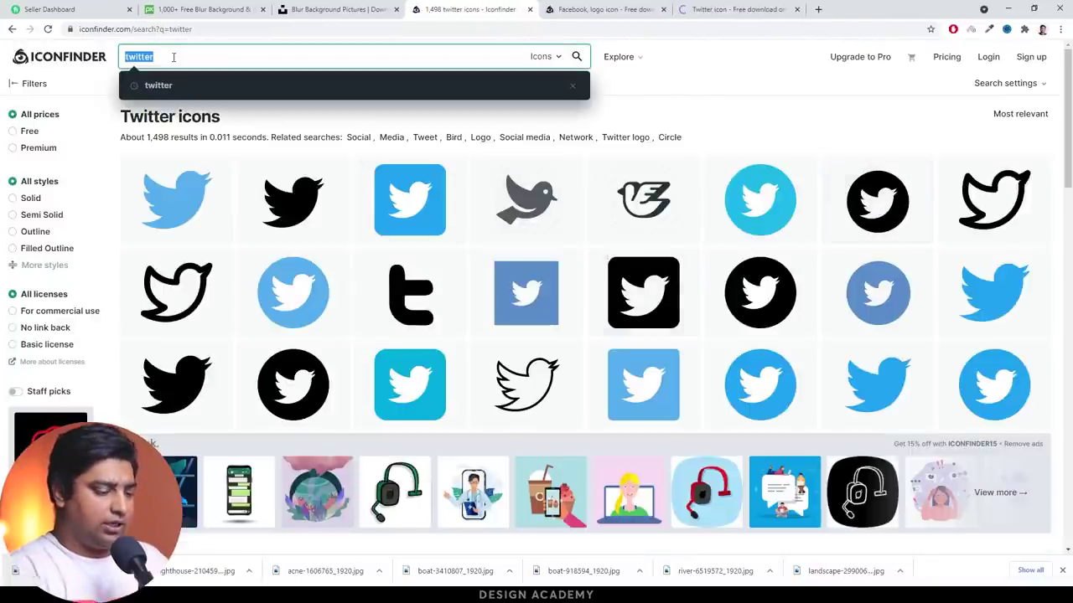
type("instagram")
key("Return")
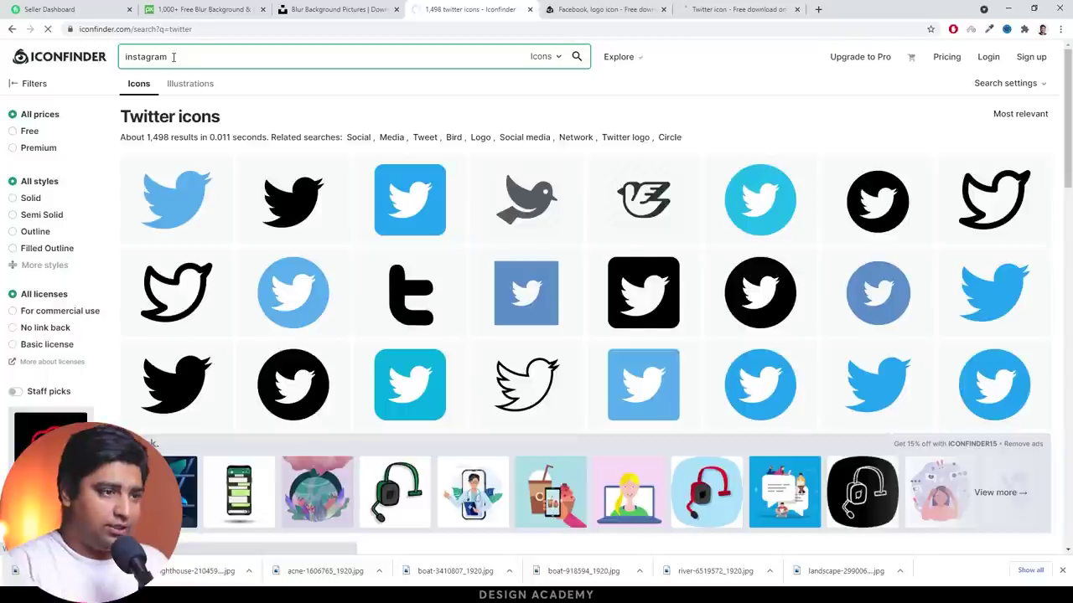
middle_click(293, 201)
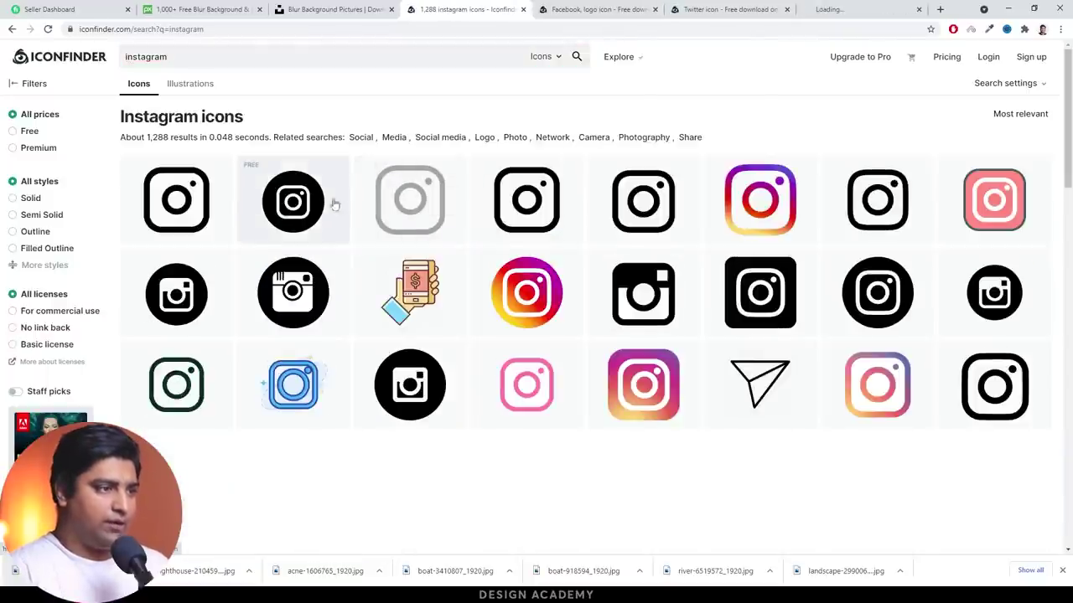
Step: Download the Facebook icon at 256 px and the Twitter icon as PNGs, and pick 256 px for Instagram
key("ctrl+Tab")
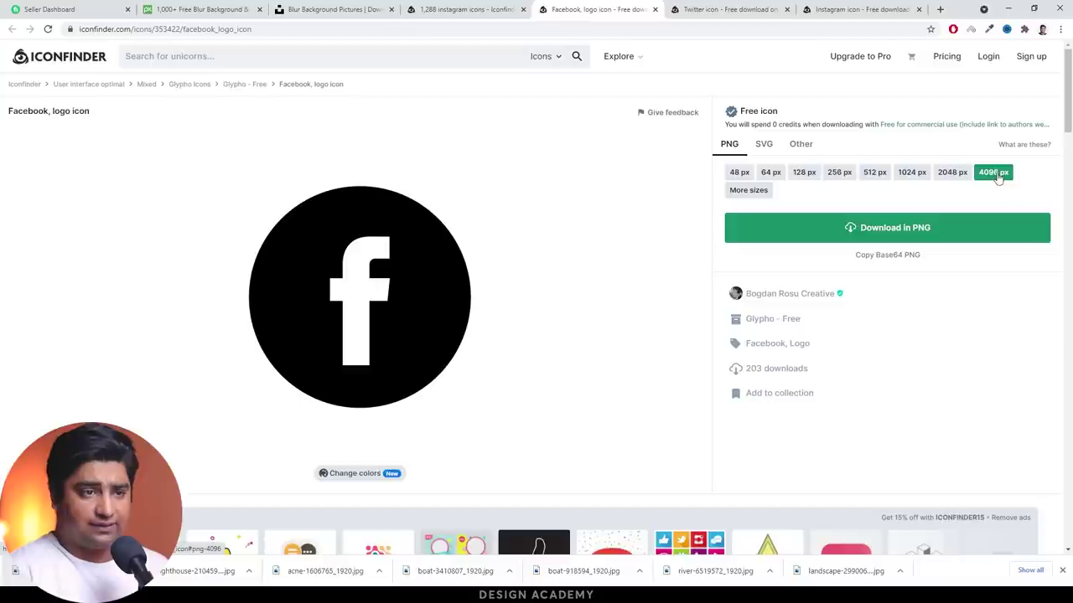
left_click(838, 176)
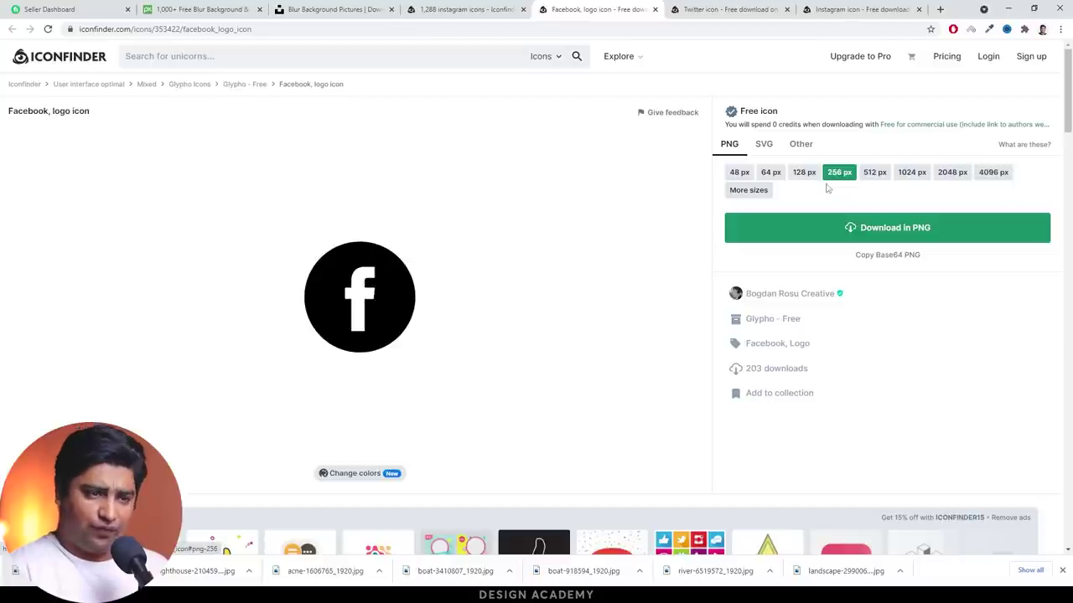
left_click(853, 235)
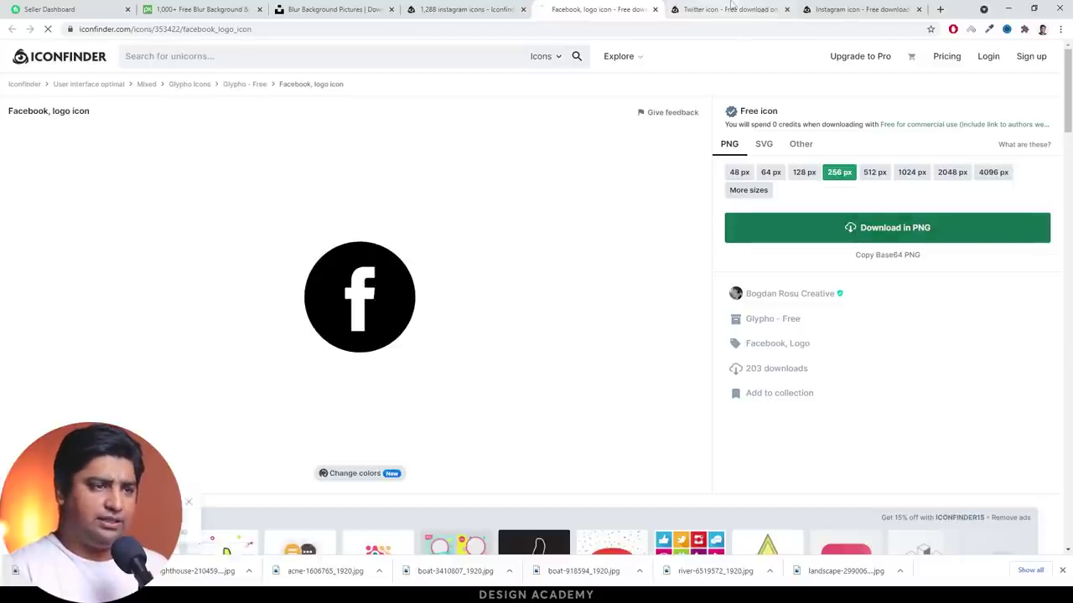
key("ctrl+Tab")
left_click(842, 231)
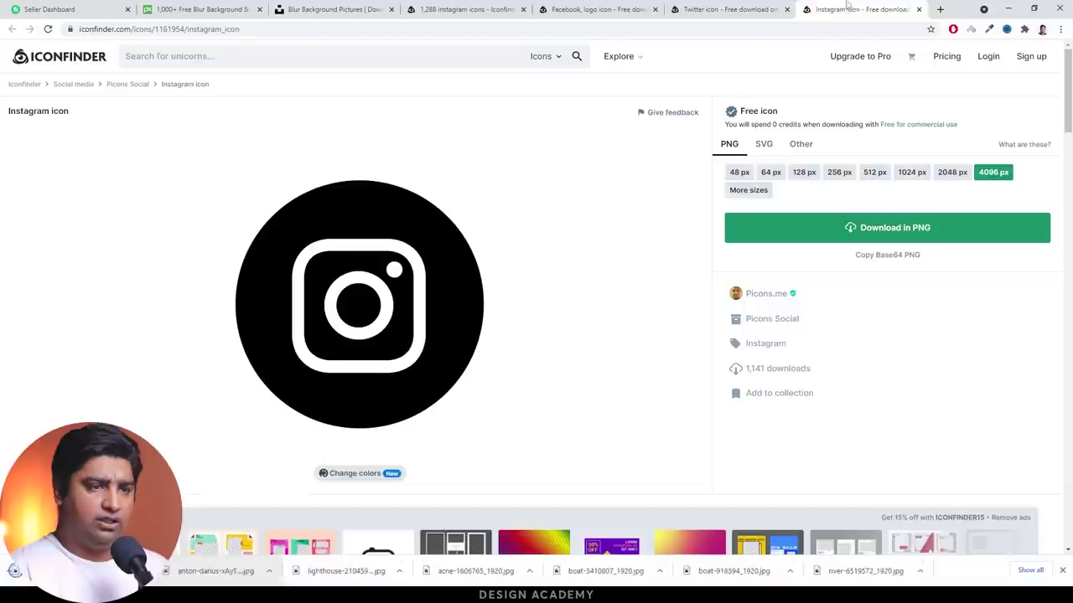
key("ctrl+Tab")
left_click(840, 173)
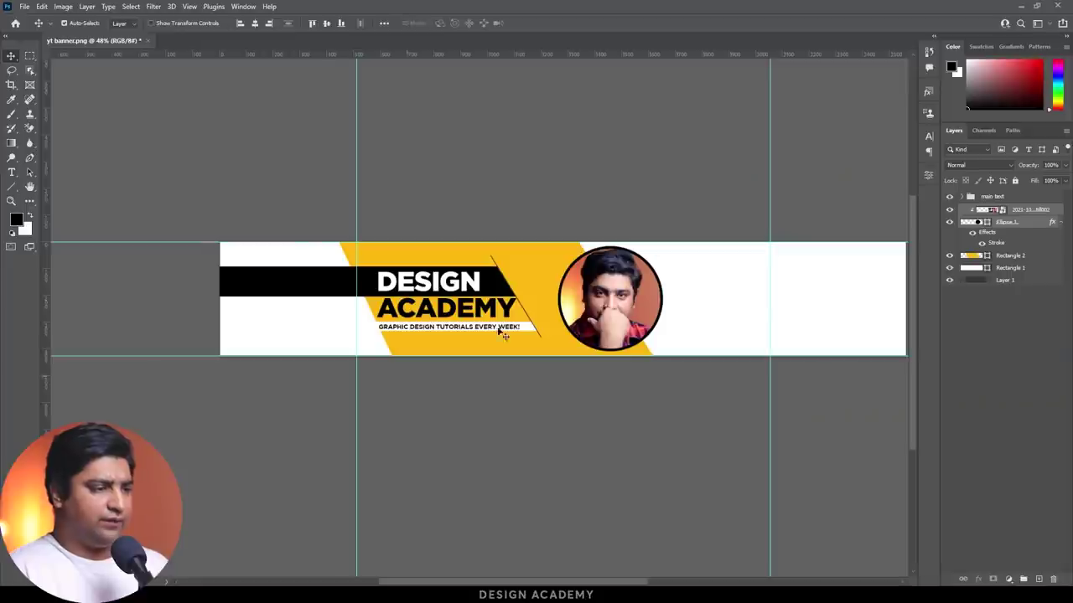
Step: Place the instagram icon PNG into the banner as an embedded layer
left_click(26, 7)
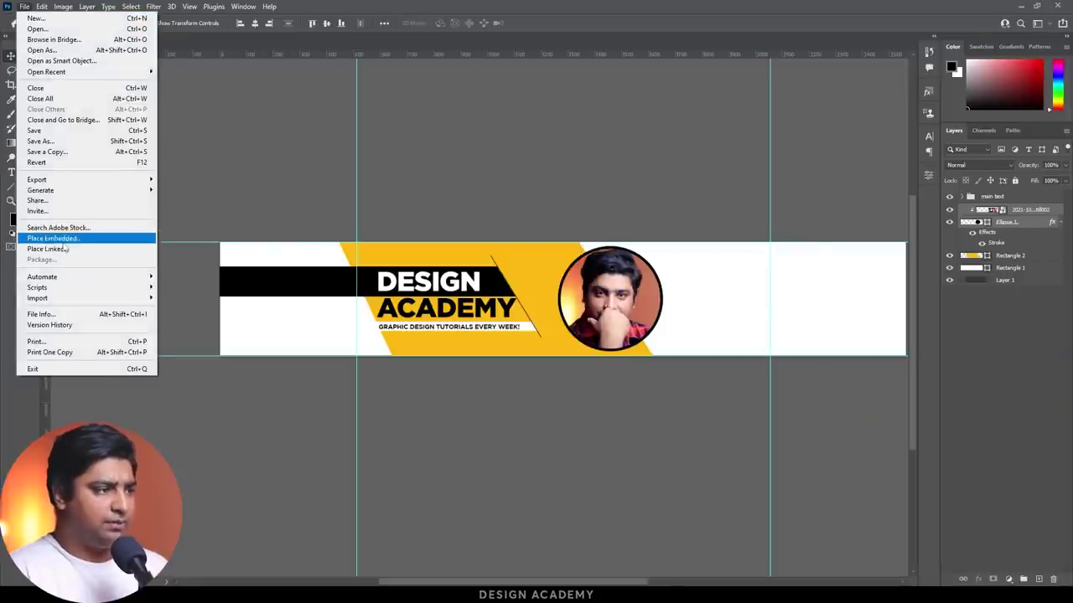
left_click(53, 238)
left_click(150, 96)
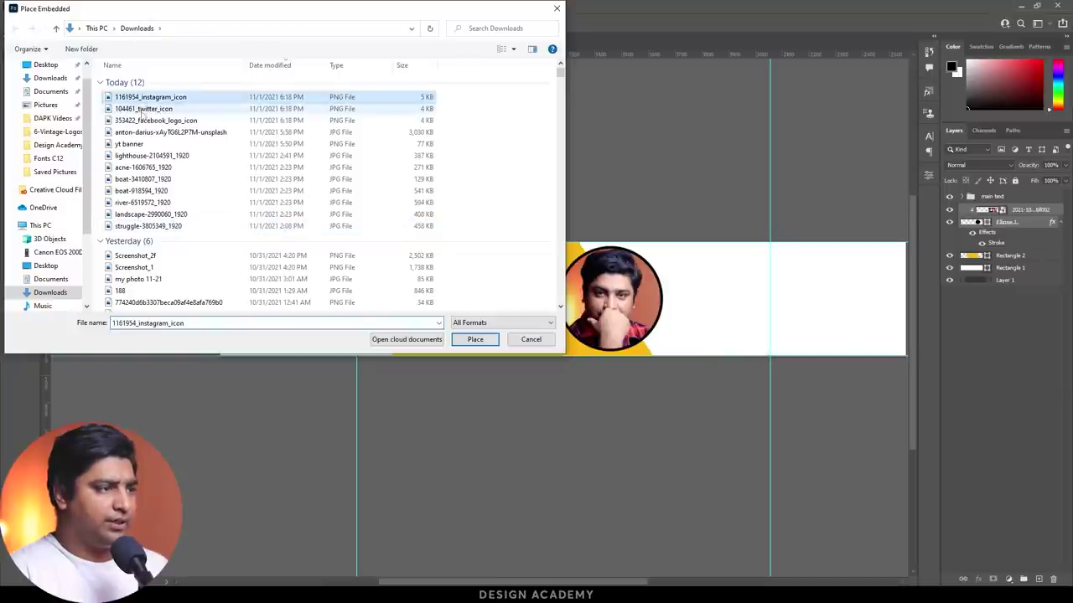
left_click(155, 119)
double_click(150, 97)
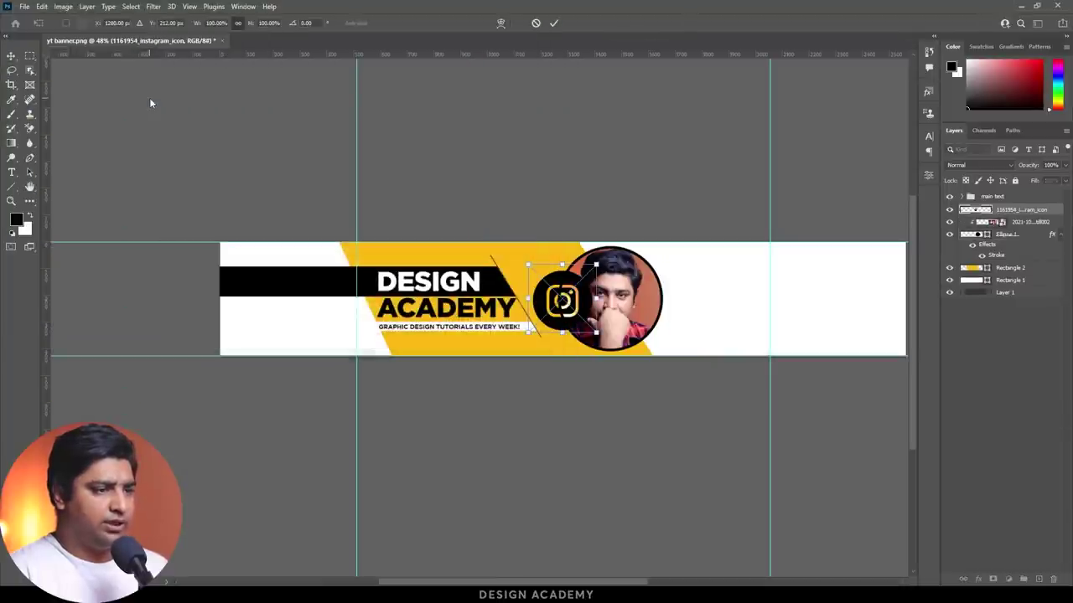
key("Return")
Step: Place the twitter and facebook icon PNGs as embedded layers, then select the facebook layer
left_click(24, 6)
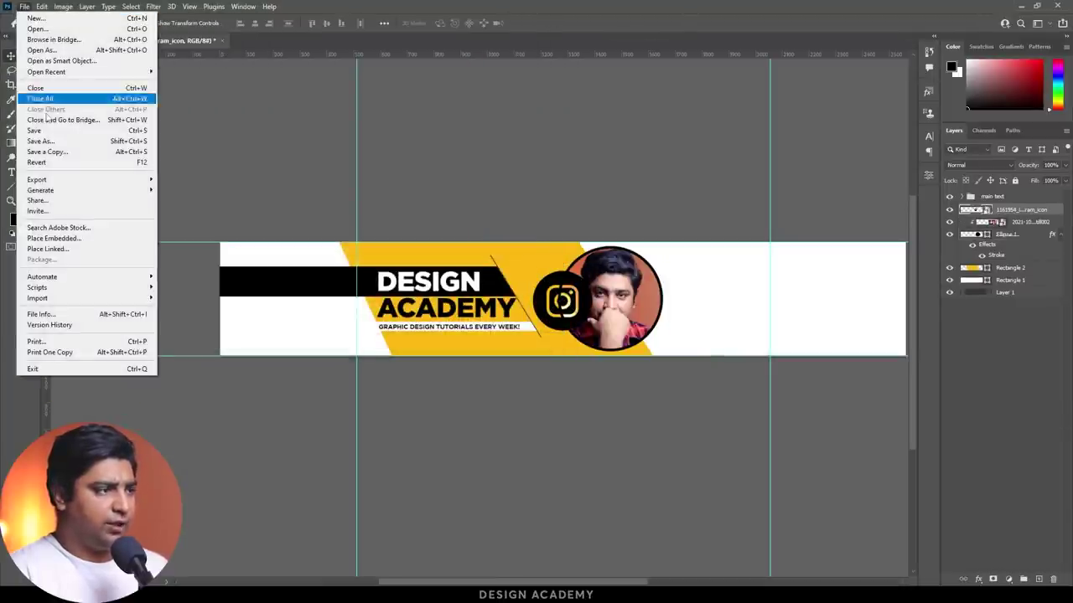
left_click(60, 239)
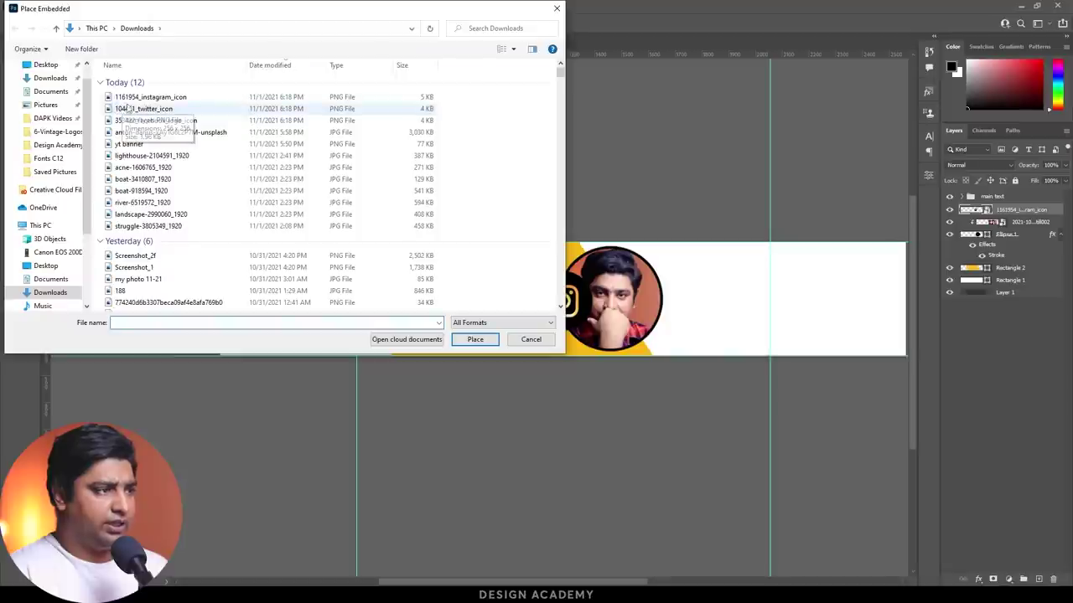
double_click(151, 109)
key("Return")
left_click(25, 5)
left_click(75, 238)
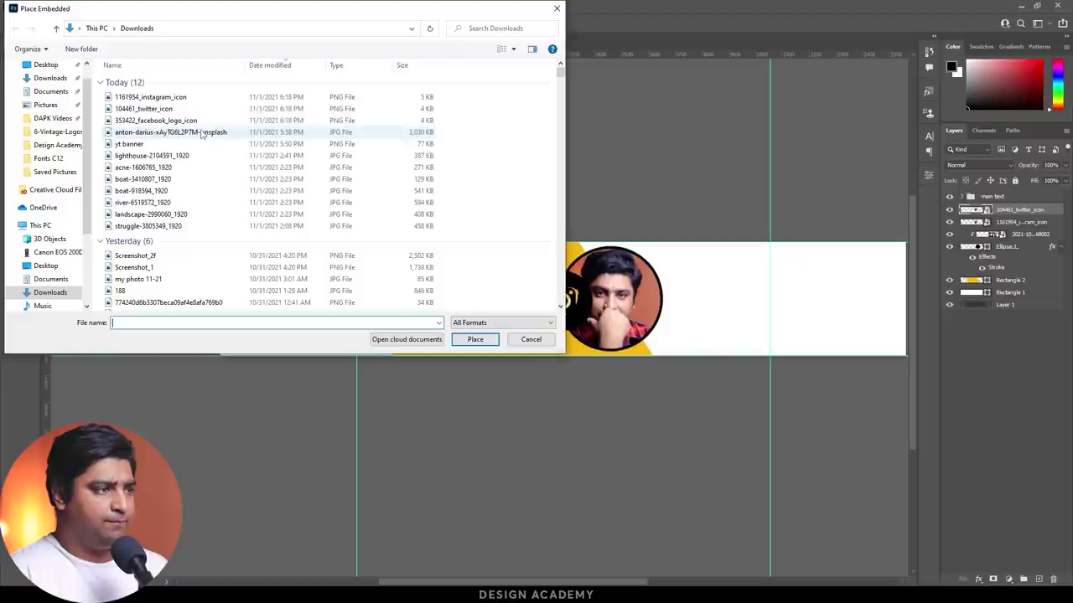
double_click(152, 121)
key("Return")
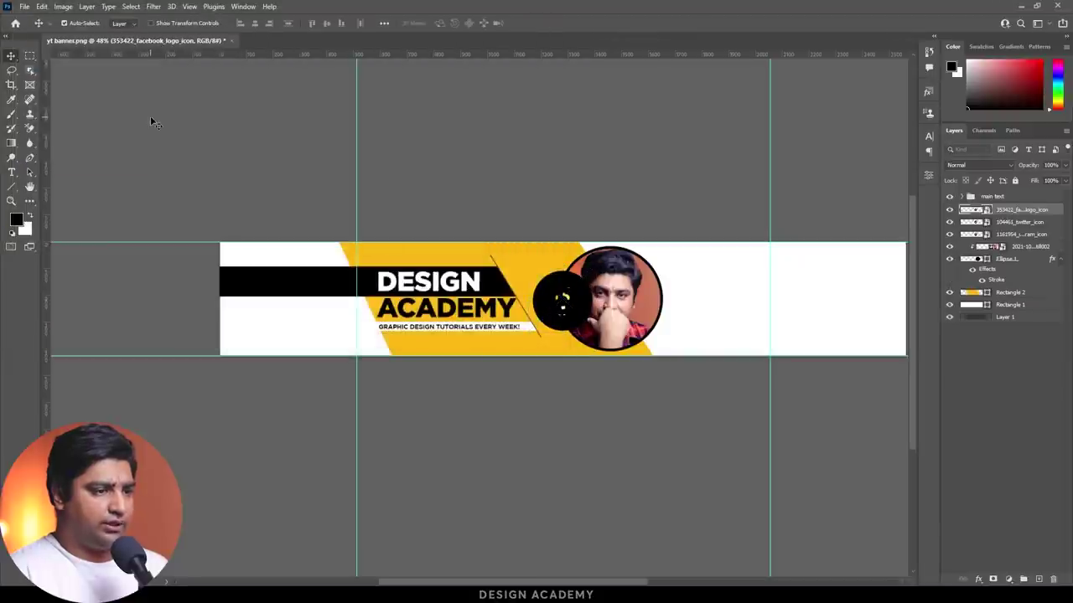
left_click(1006, 234, "shift")
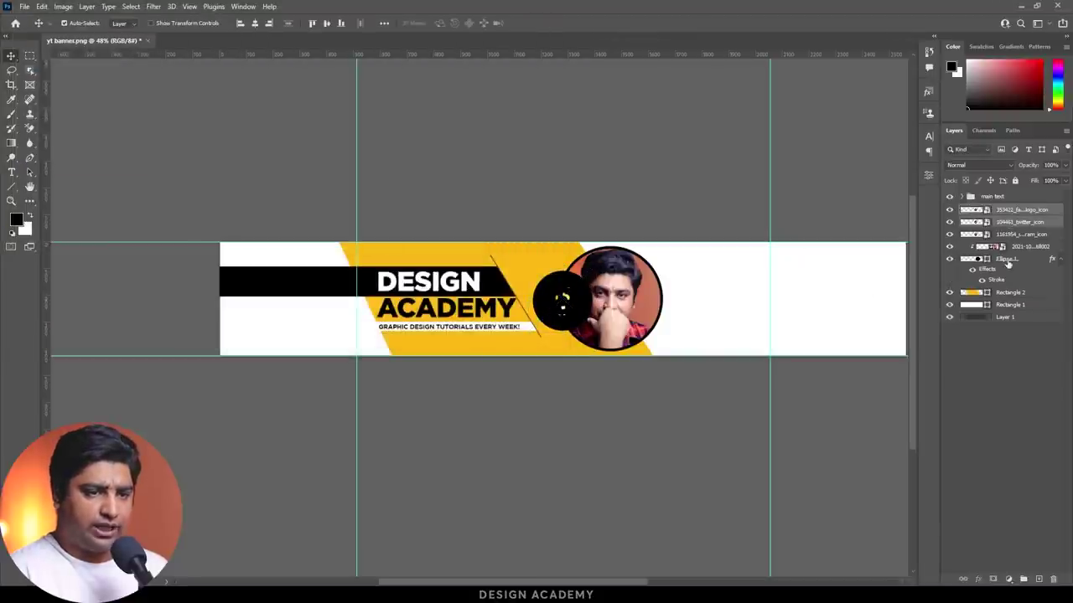
left_click(1005, 213)
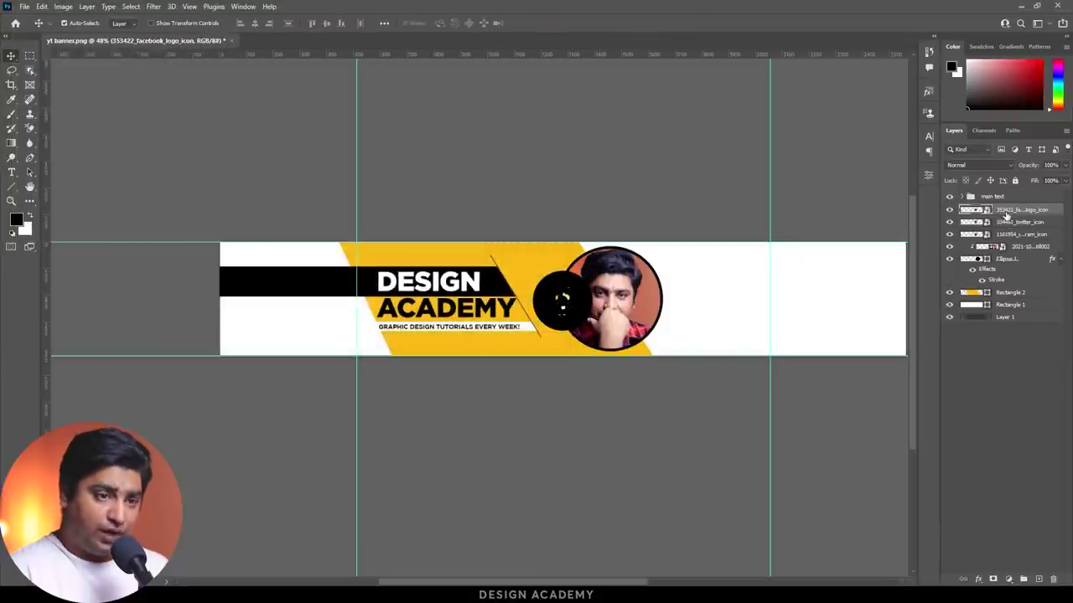
Step: Move the icons out beside the portrait, scale them to about 70 px, and spread them into a row
left_click_drag(572, 312, 830, 311)
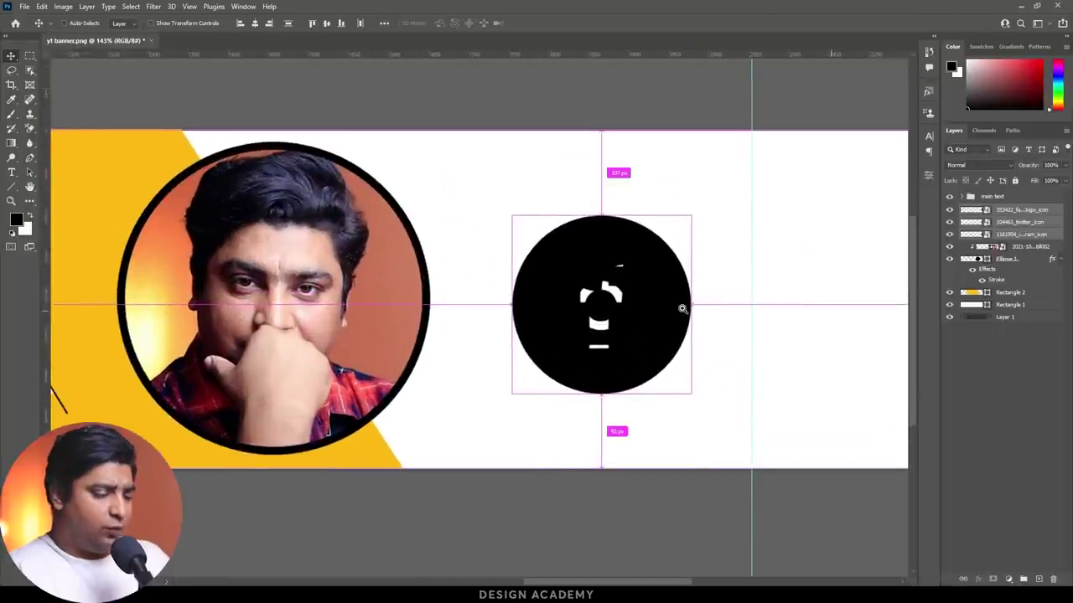
key("ctrl+t")
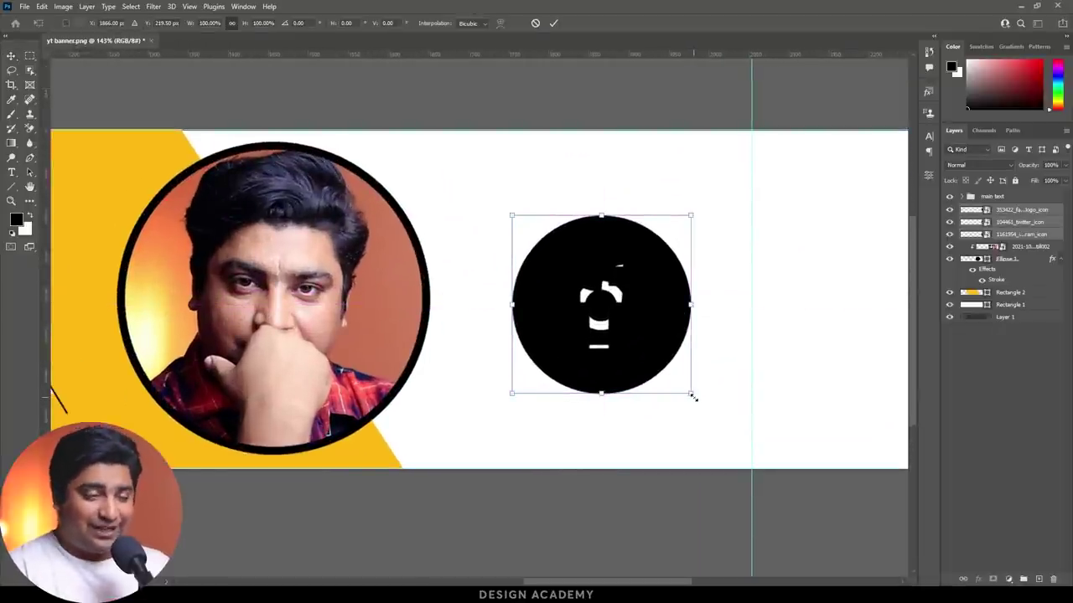
left_click_drag(692, 396, 538, 316)
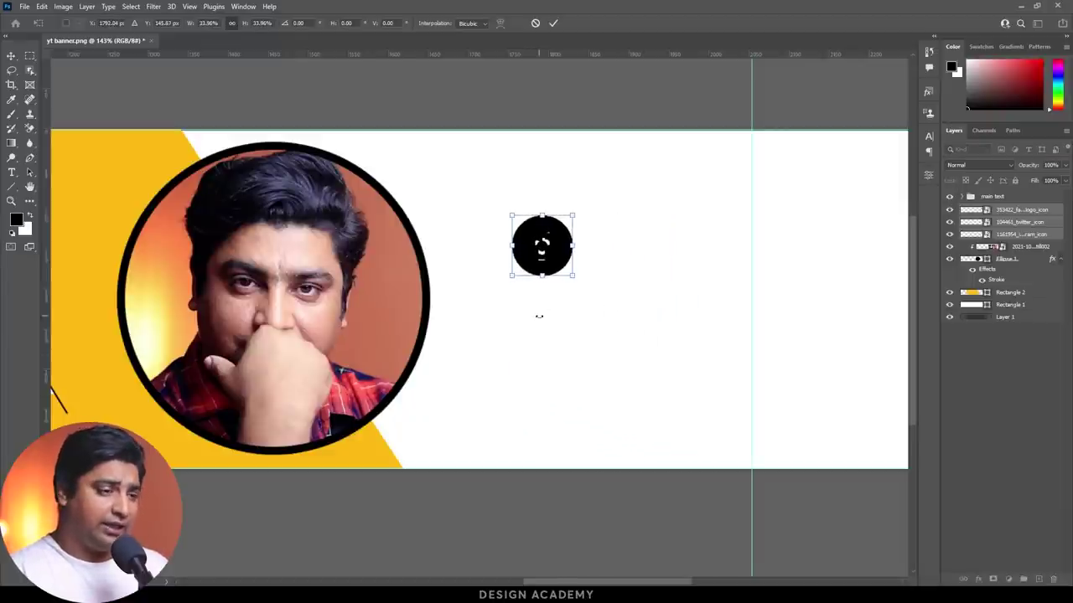
mouse_move(561, 277)
left_mouse_down()
mouse_move(554, 271)
mouse_move(513, 295)
left_mouse_up()
key("Return")
left_click(527, 504)
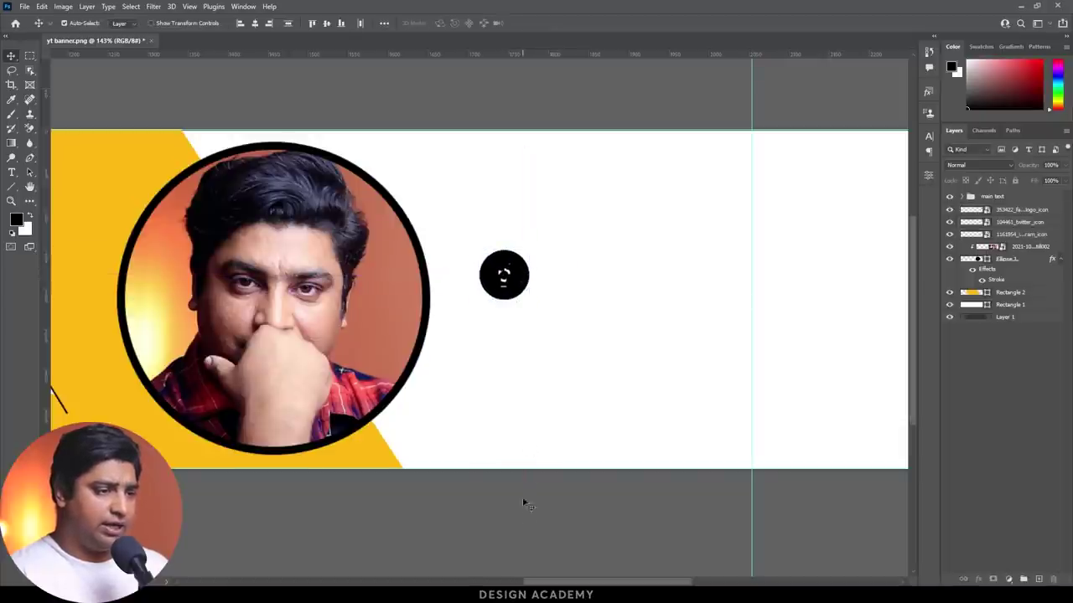
scroll(584, 301, "up", 3)
left_click_drag(520, 306, 600, 271)
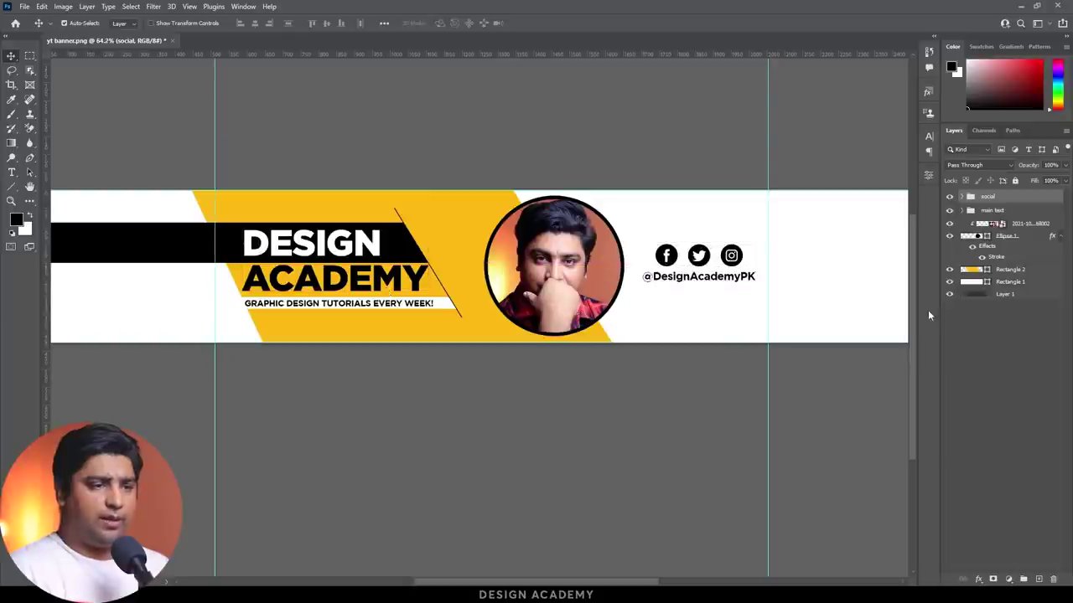
Step: Nudge the social block a few pixels left and slightly down
key("shift+Left")
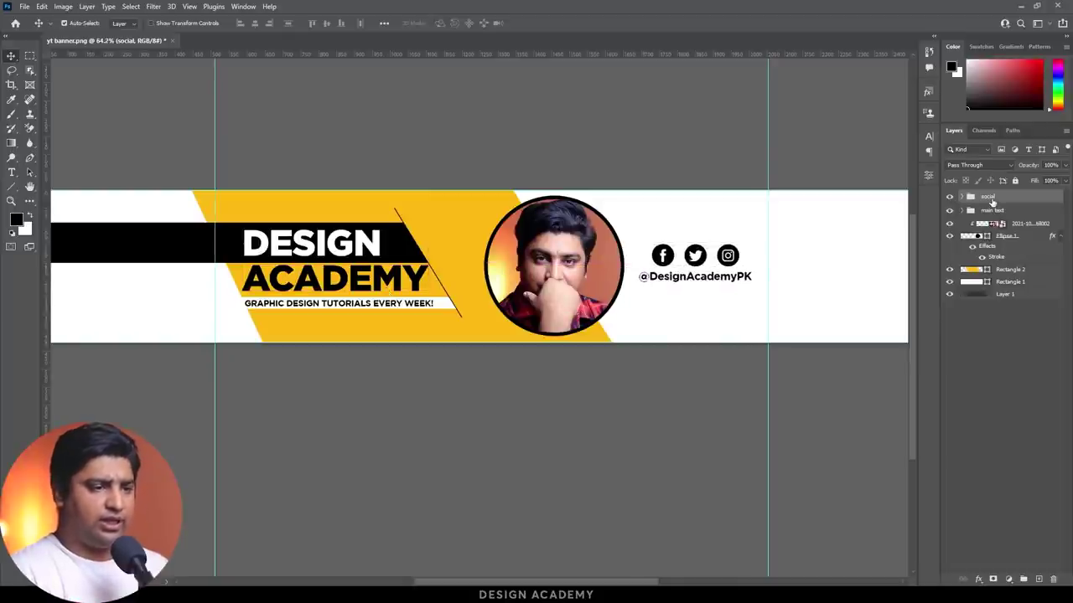
key("Down")
key("Down")
key("Down")
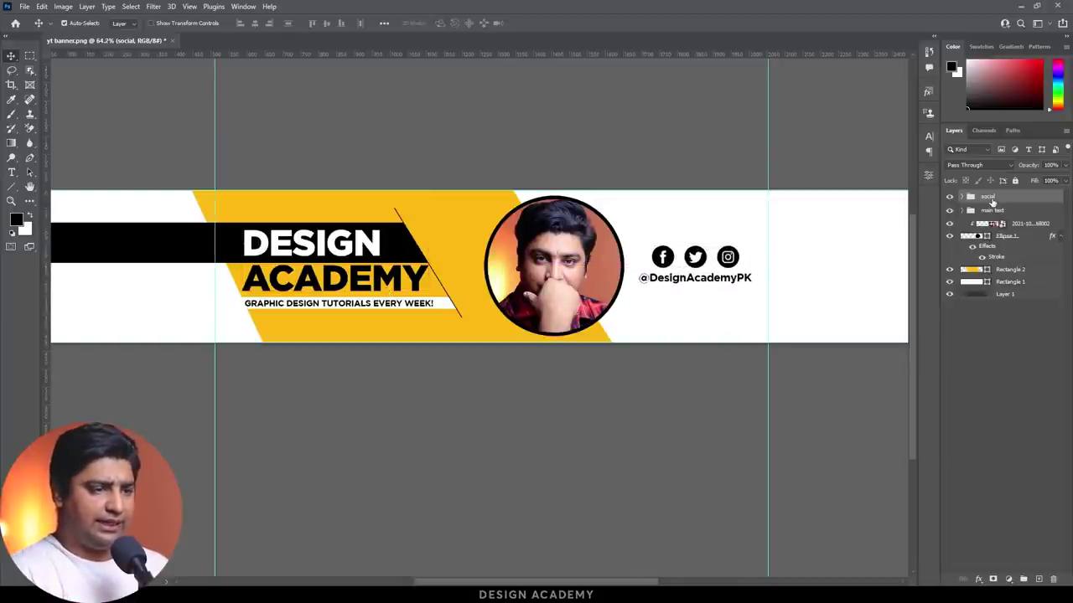
key("Left")
key("Left")
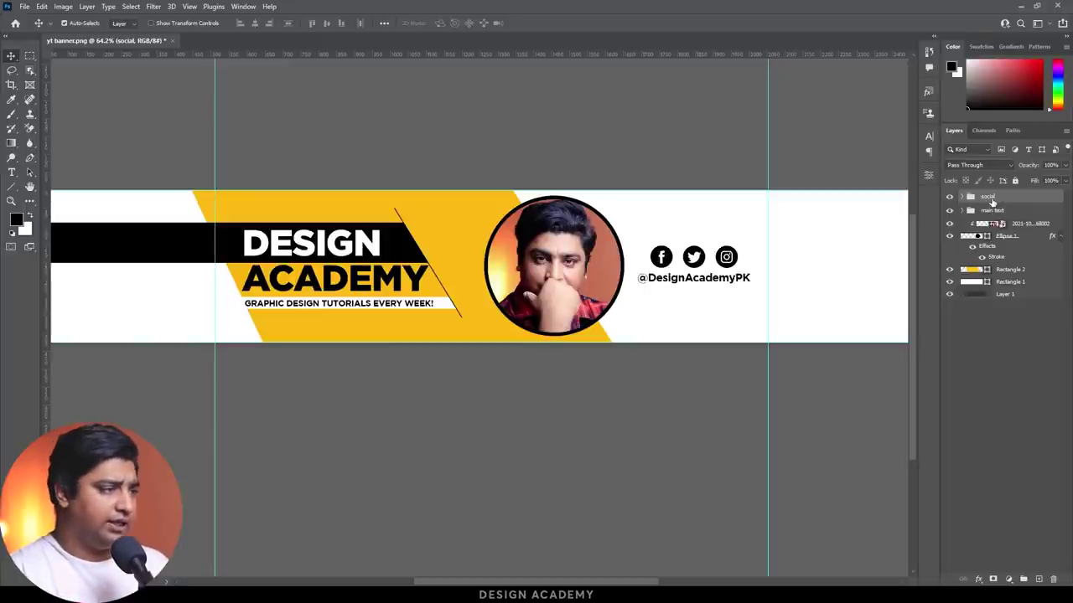
Step: Switch the shape tool to Triangle for drawing decorative shapes
left_click(11, 186)
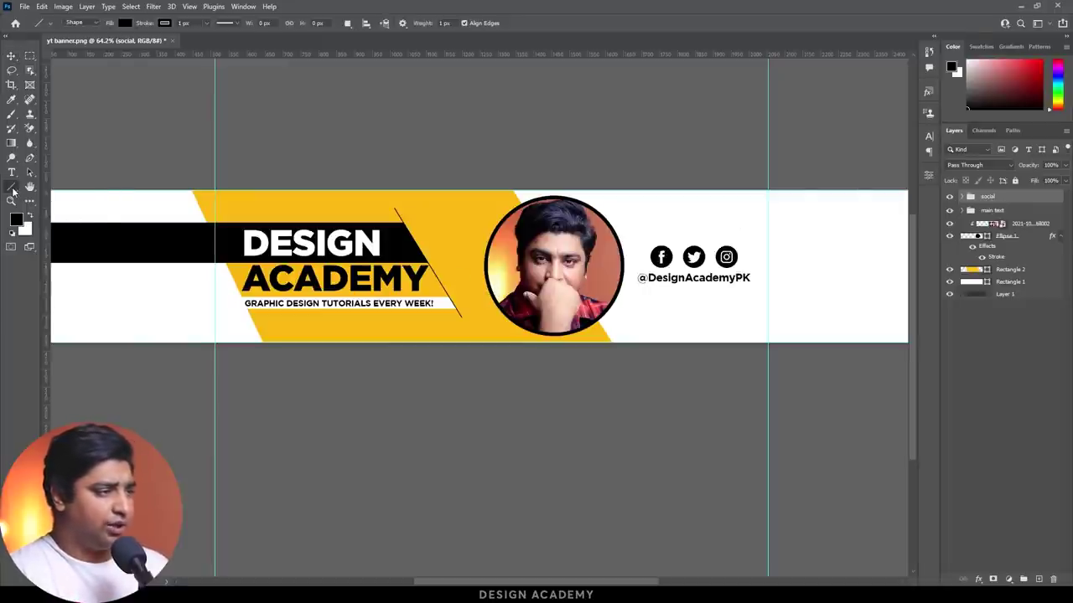
right_click(12, 186)
left_click(53, 208)
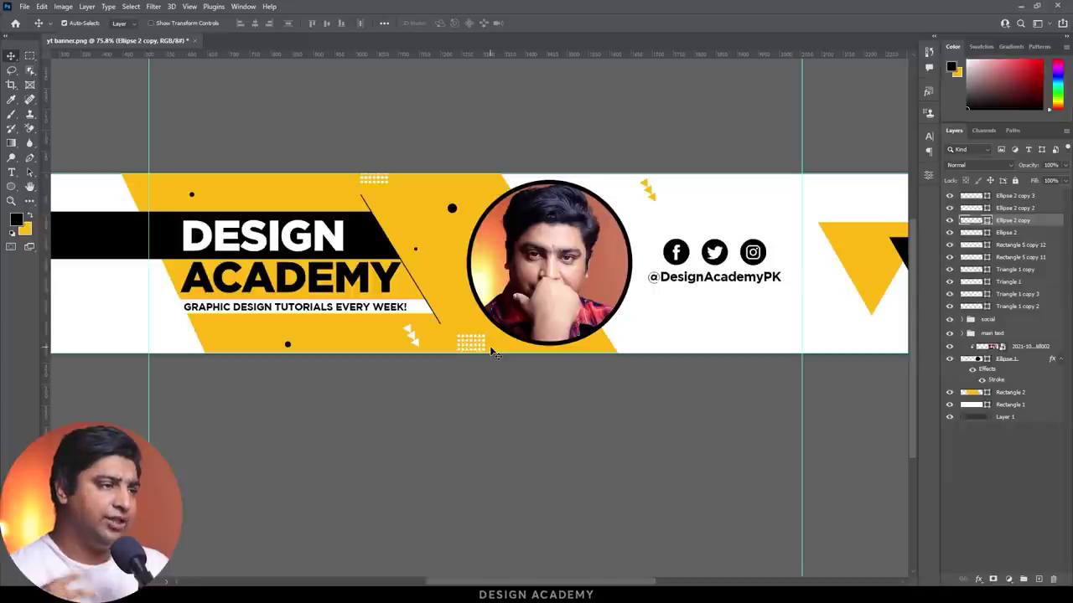
Step: Add a Gradient Overlay to Rectangle 2 using the Basics transparent gradient preset
left_click(426, 230)
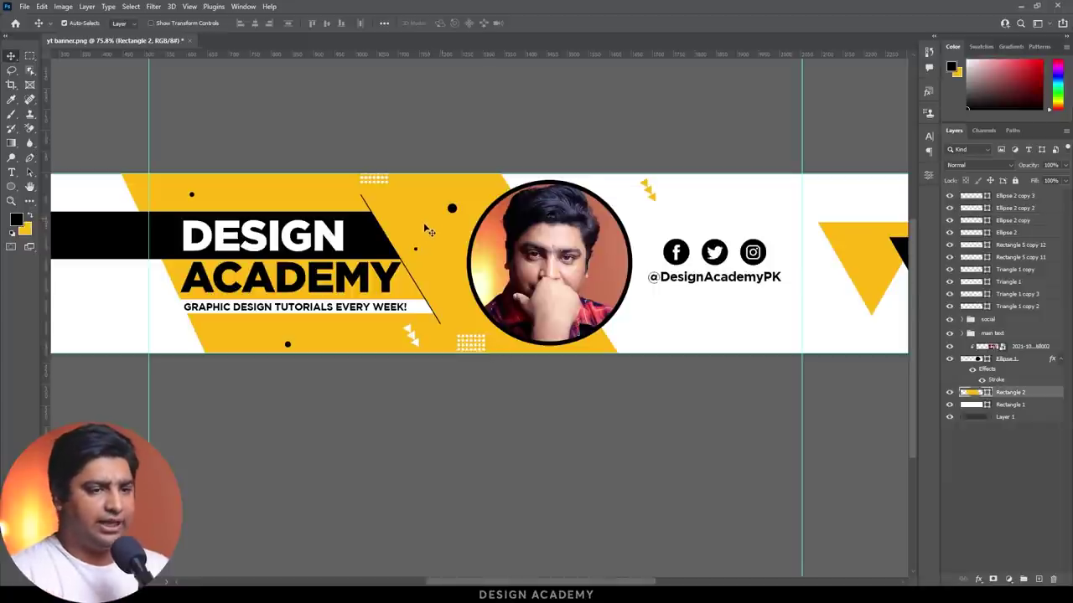
right_click(1031, 396)
left_click(910, 112)
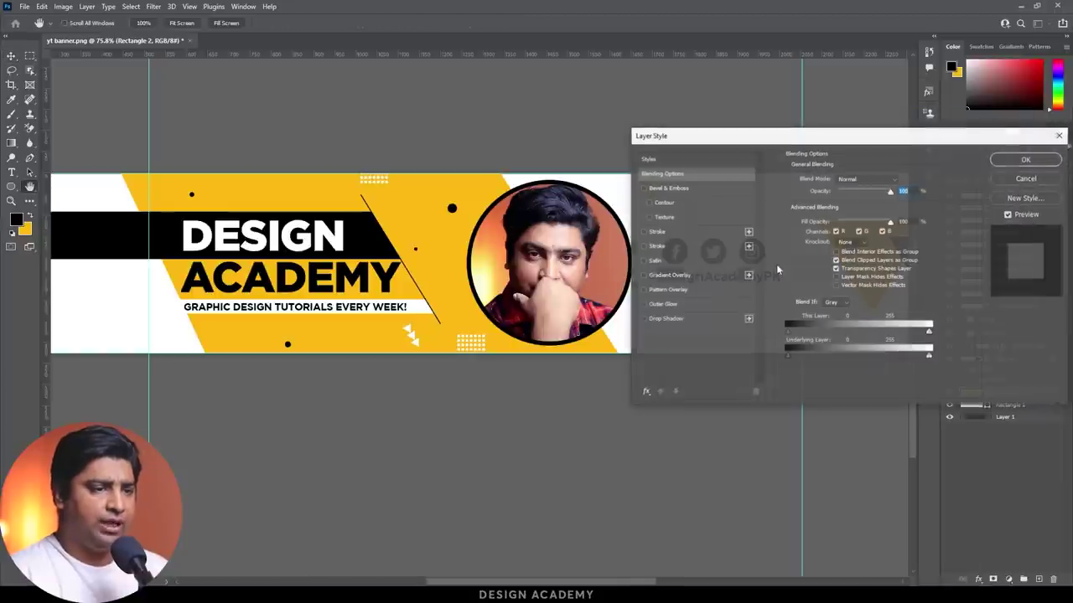
left_click(669, 275)
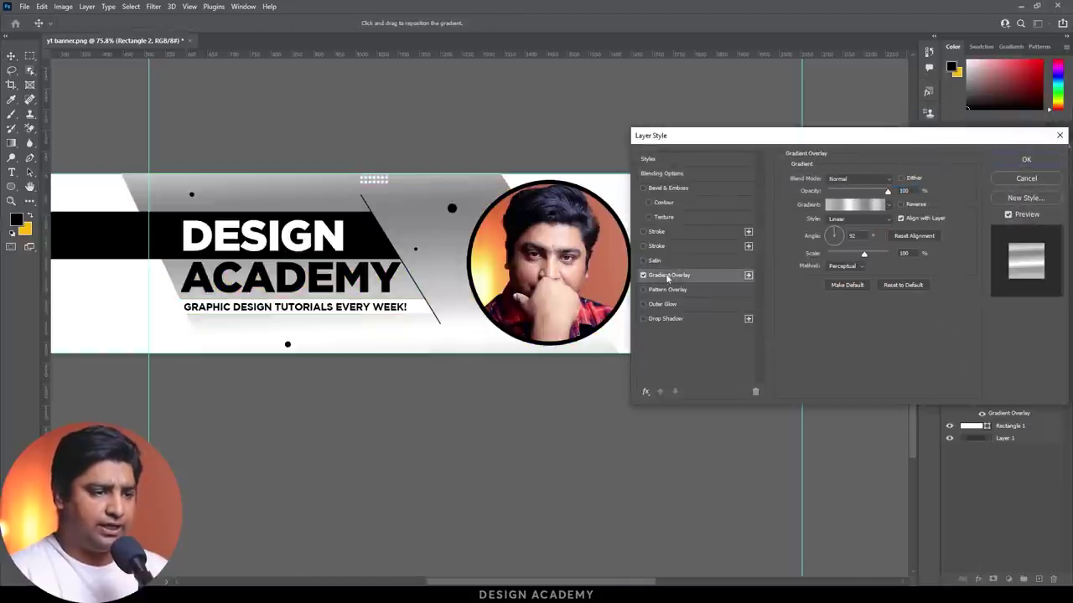
left_click(889, 205)
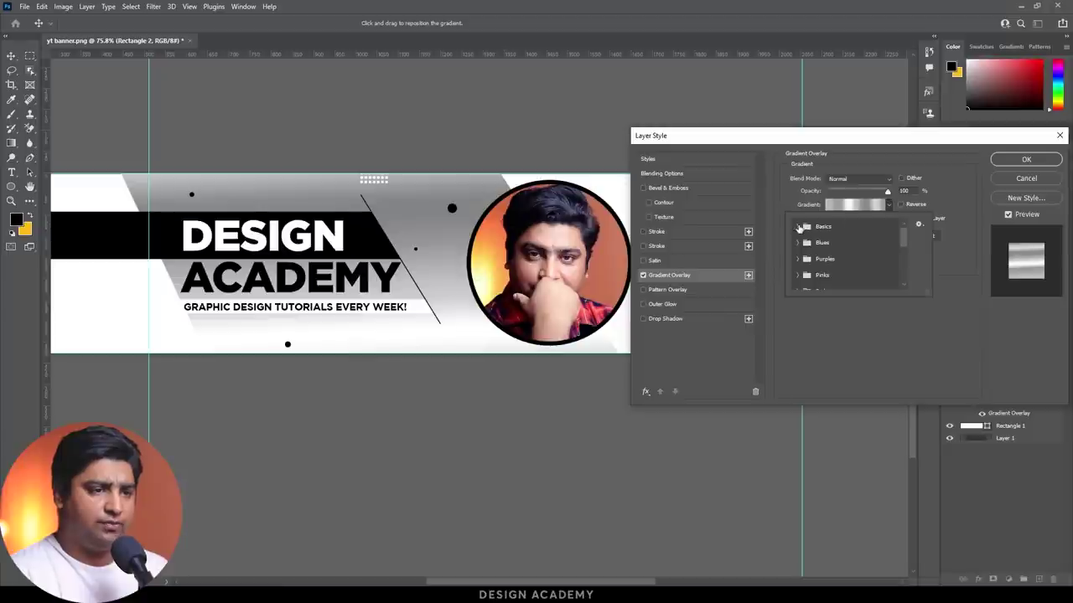
left_click(798, 227)
left_click(847, 243)
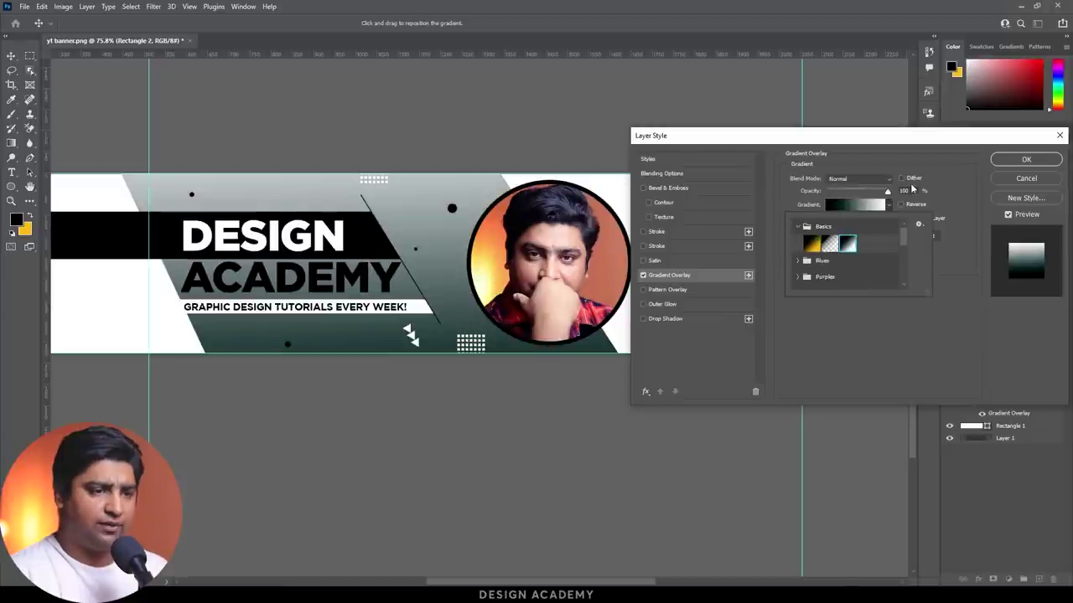
left_click(829, 243)
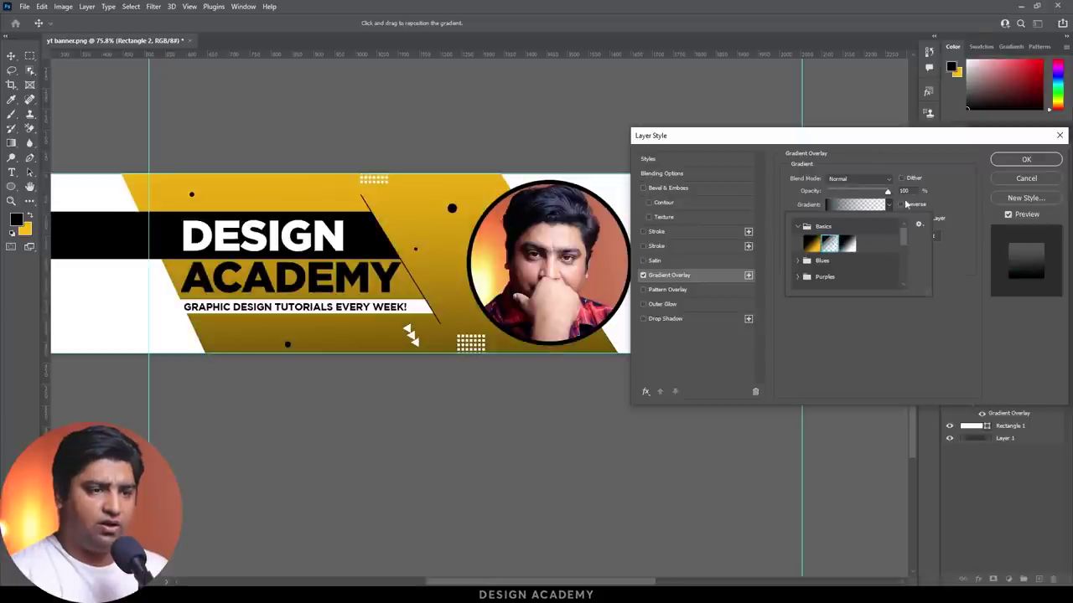
Step: Set the overlay to Color Burn, reversed, lower opacity, about 47% scale, shifted up toward orange
left_click(859, 179)
left_click(848, 228)
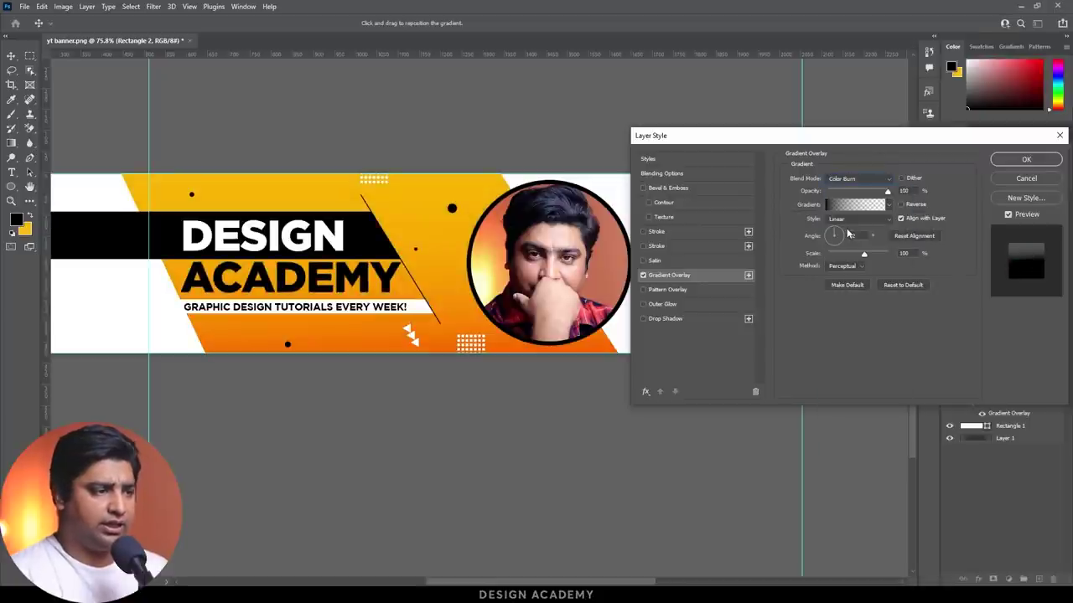
left_click(902, 205)
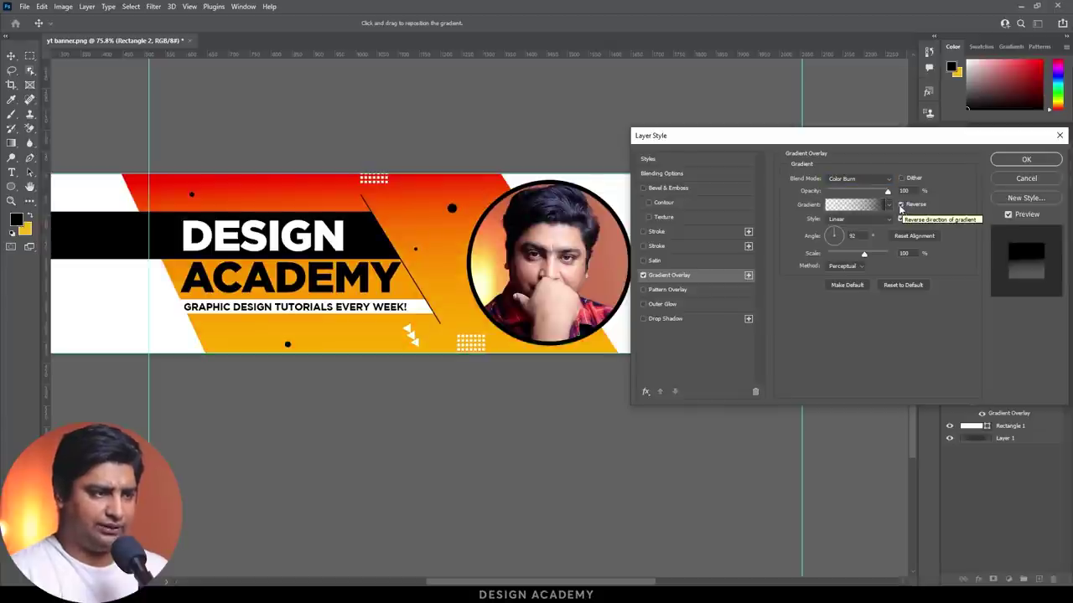
mouse_move(887, 191)
left_mouse_down()
mouse_move(835, 194)
mouse_move(867, 194)
left_mouse_up()
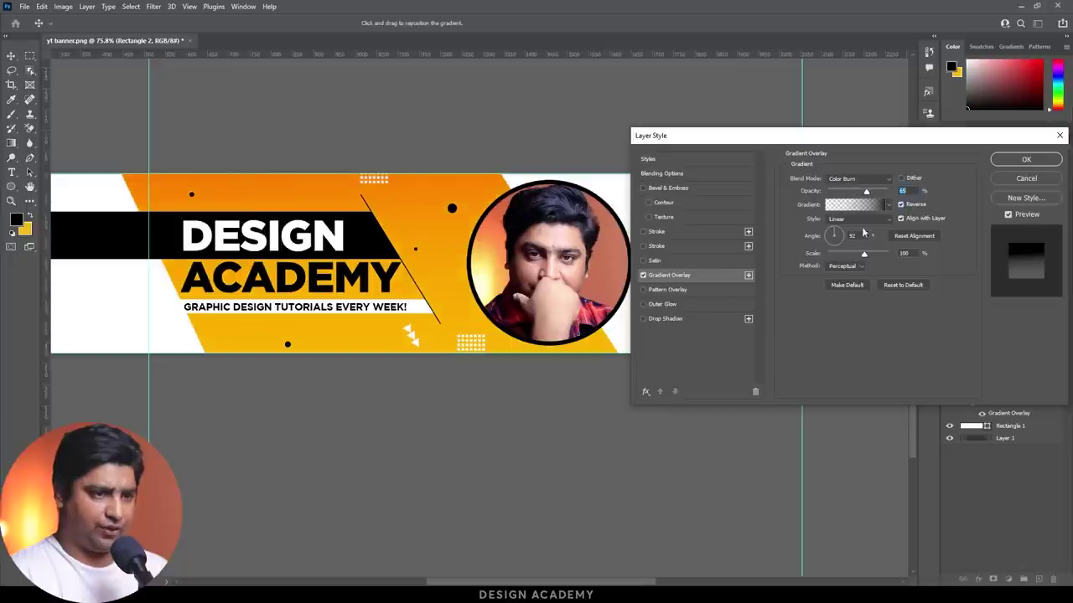
left_click_drag(866, 257, 838, 256)
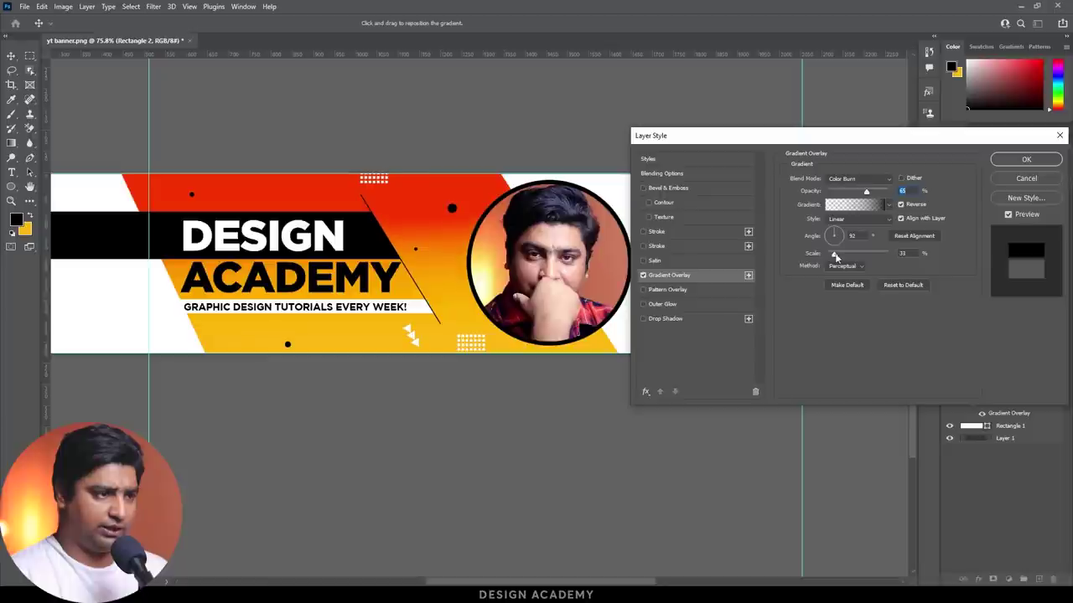
left_click_drag(411, 247, 399, 201)
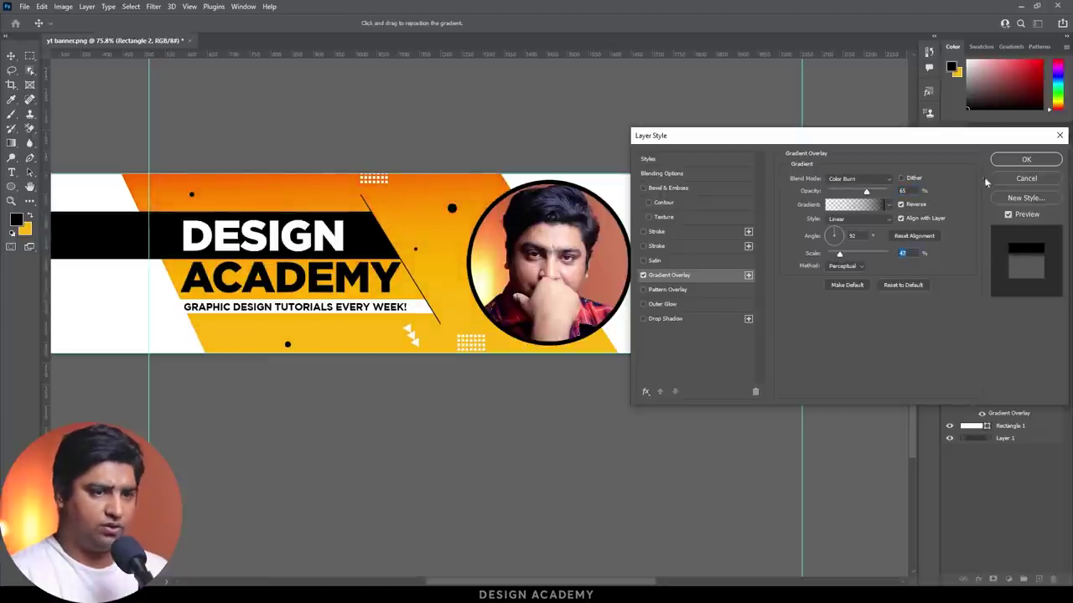
left_click(1037, 162)
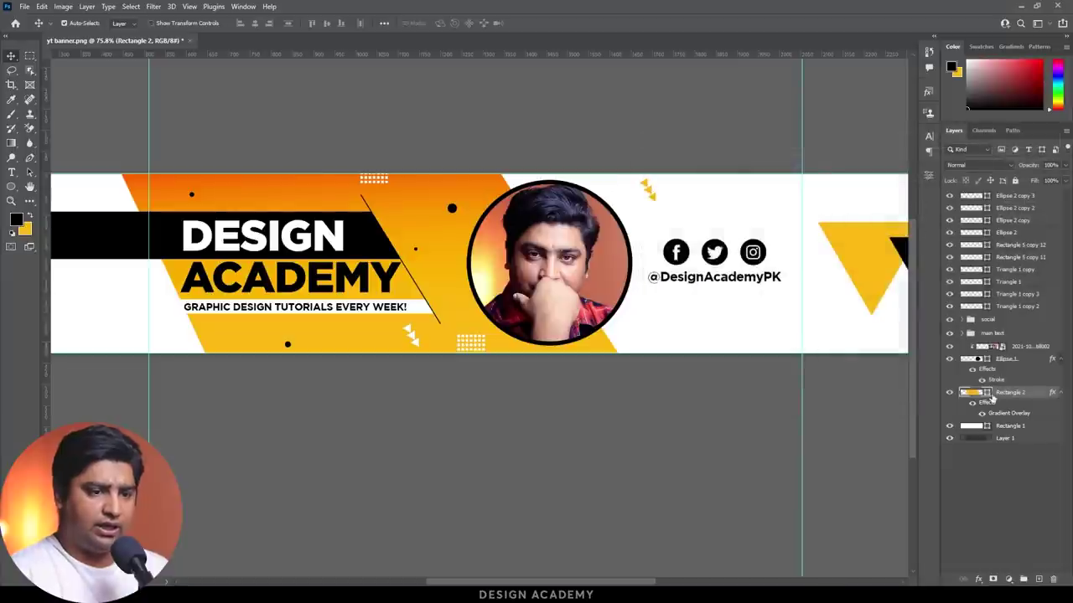
Step: Brighten the yellow fill of Rectangle 2, the skewed shape
double_click(986, 395)
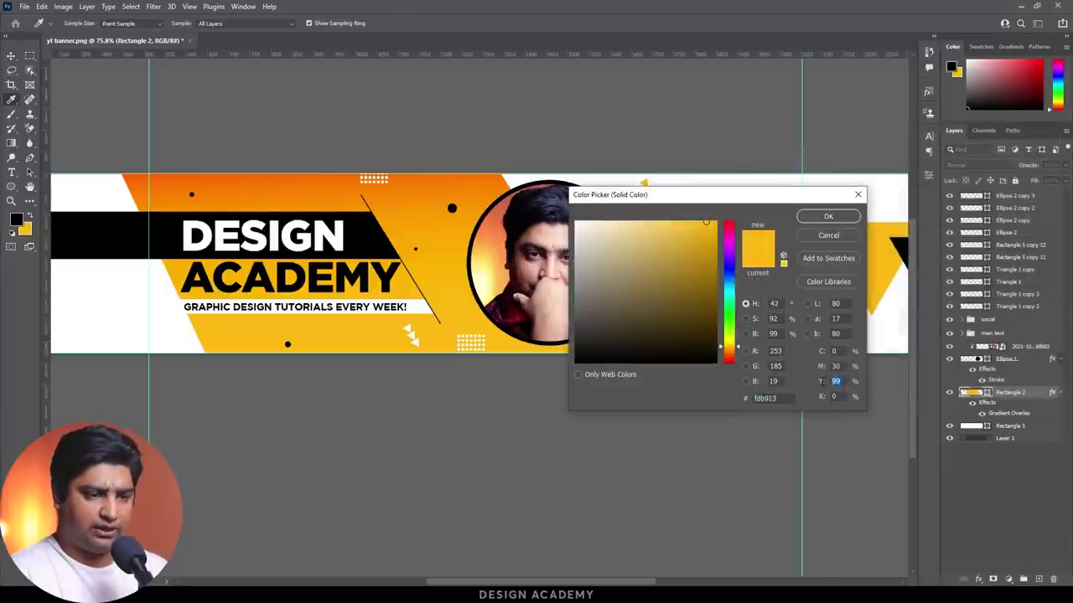
type("100")
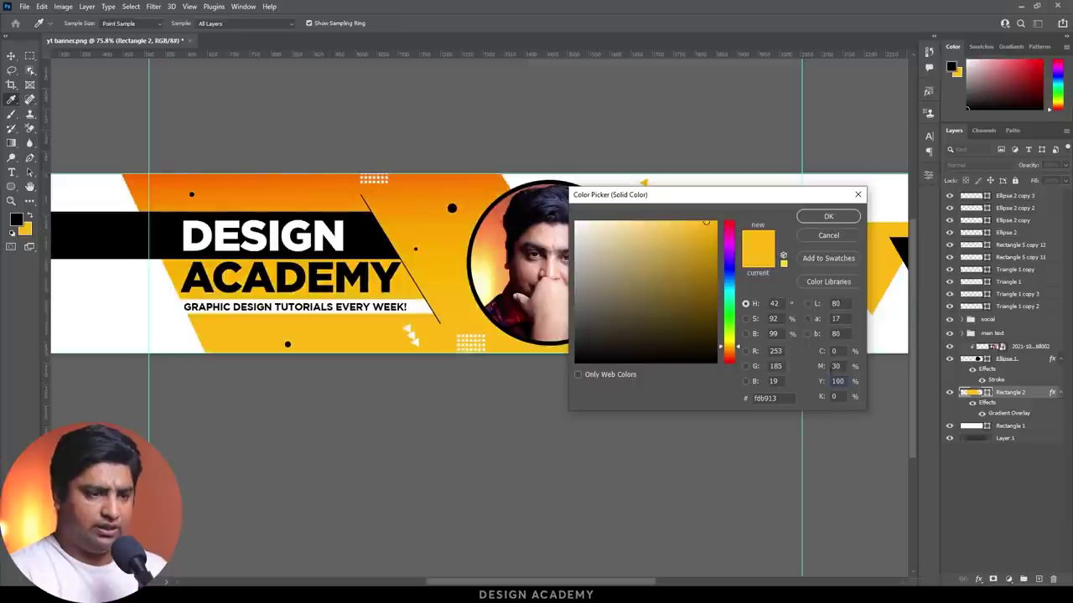
type("20")
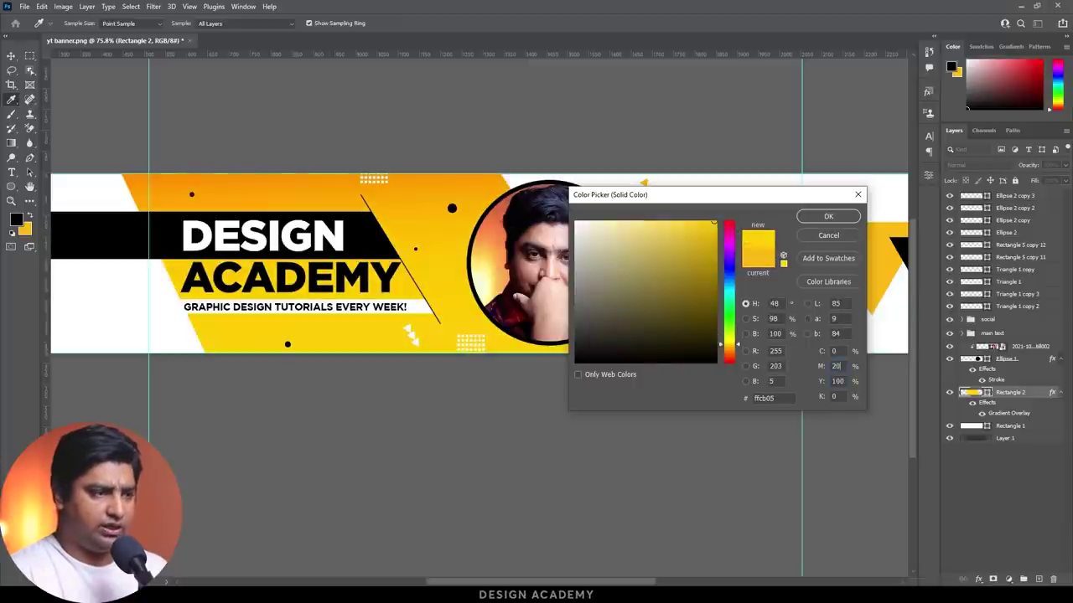
left_click(828, 220)
Step: Set the background colour to the brighter yellow and fill the large right triangle with it
left_click(859, 270)
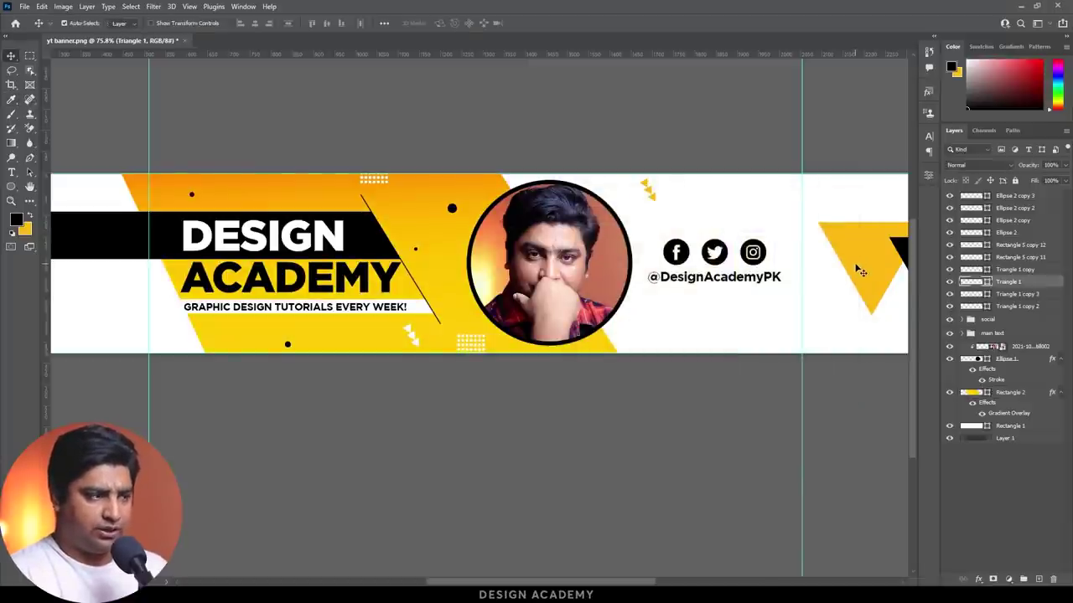
left_click(27, 231)
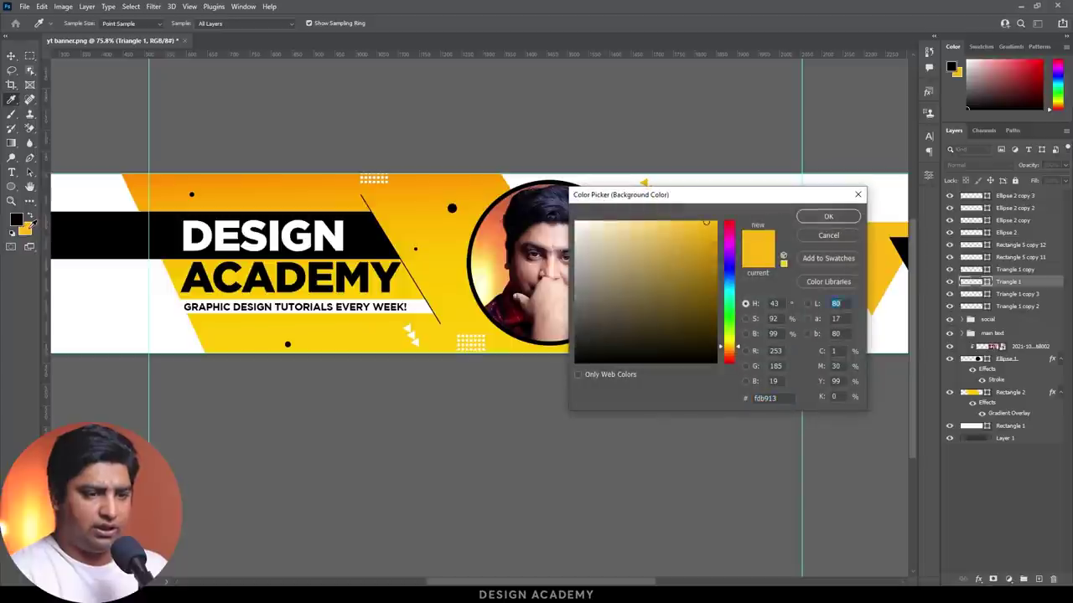
type("20")
key("Tab")
type("100")
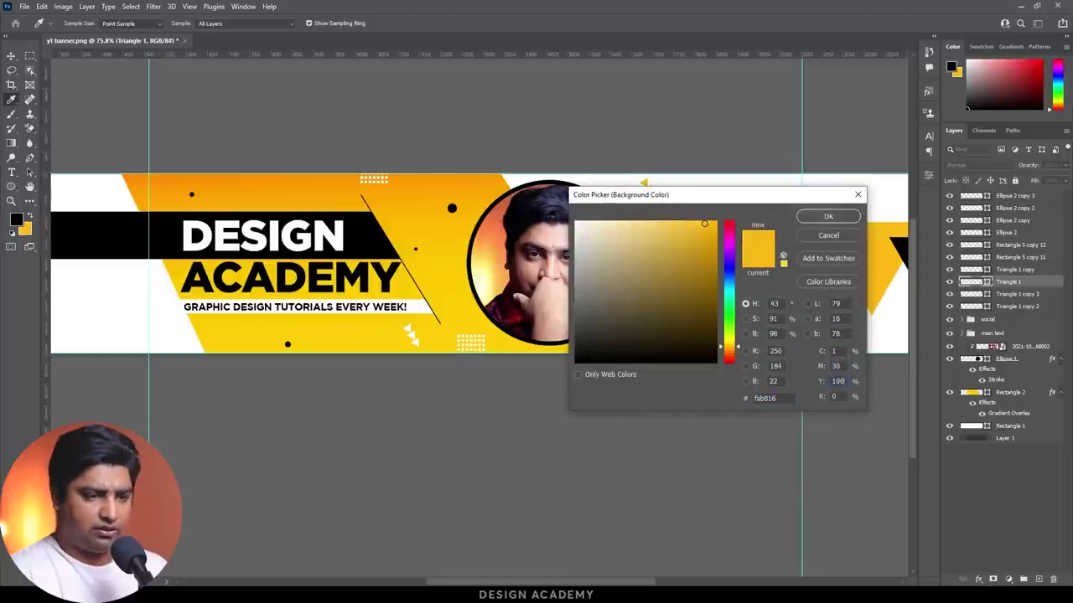
key("shift+Tab")
key("Return")
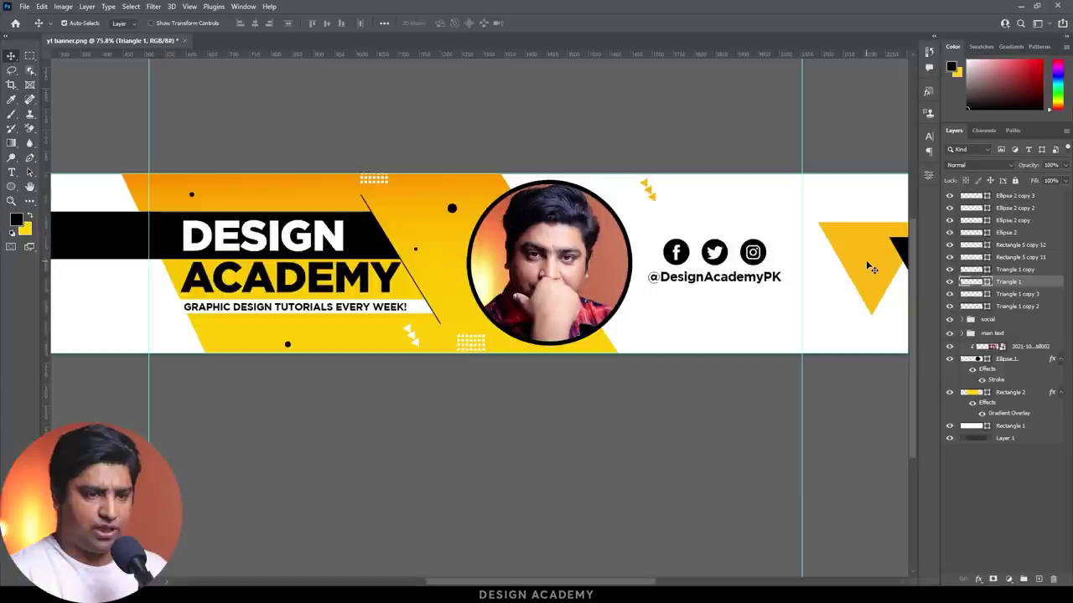
key("alt+BackSpace")
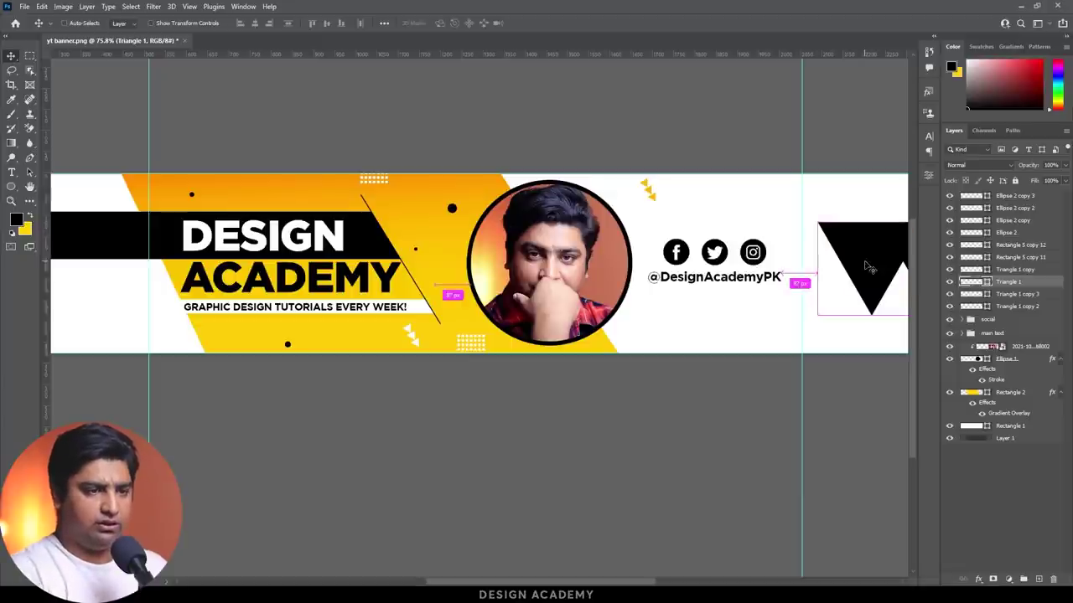
key("ctrl+BackSpace")
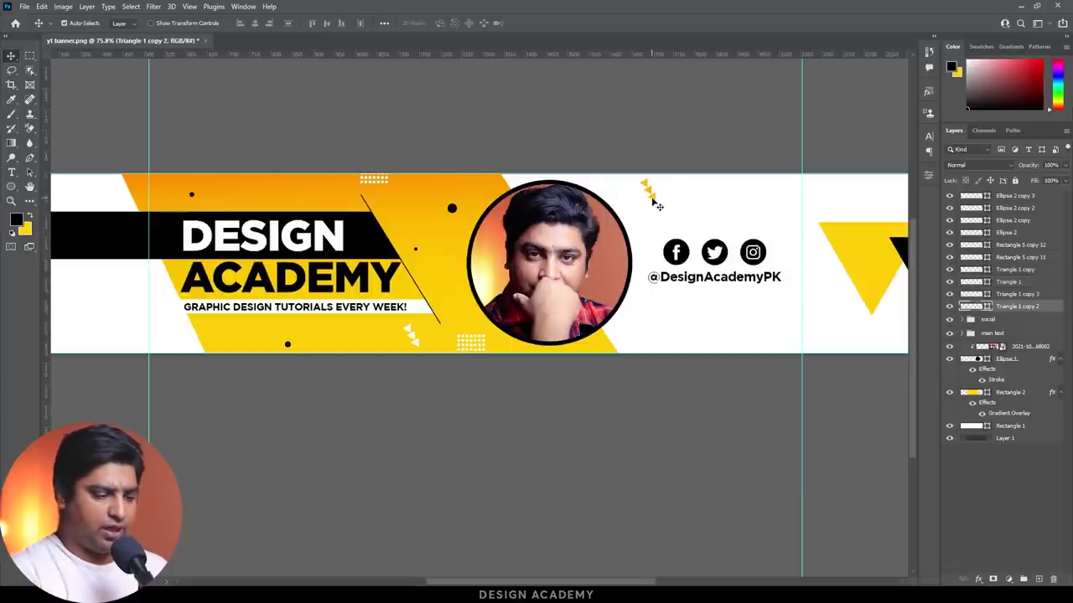
scroll(655, 189, "down", 3)
Step: Enlarge the canvas height to 1440 px, making it 2560 × 1440
left_click_drag(658, 182, 648, 220)
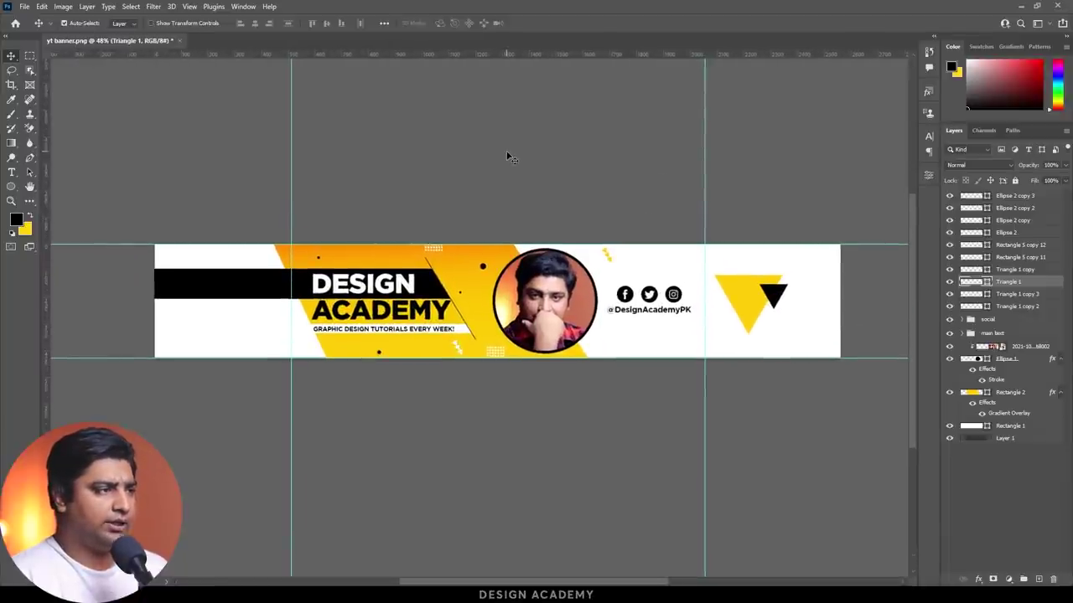
left_click(64, 7)
left_click(128, 99)
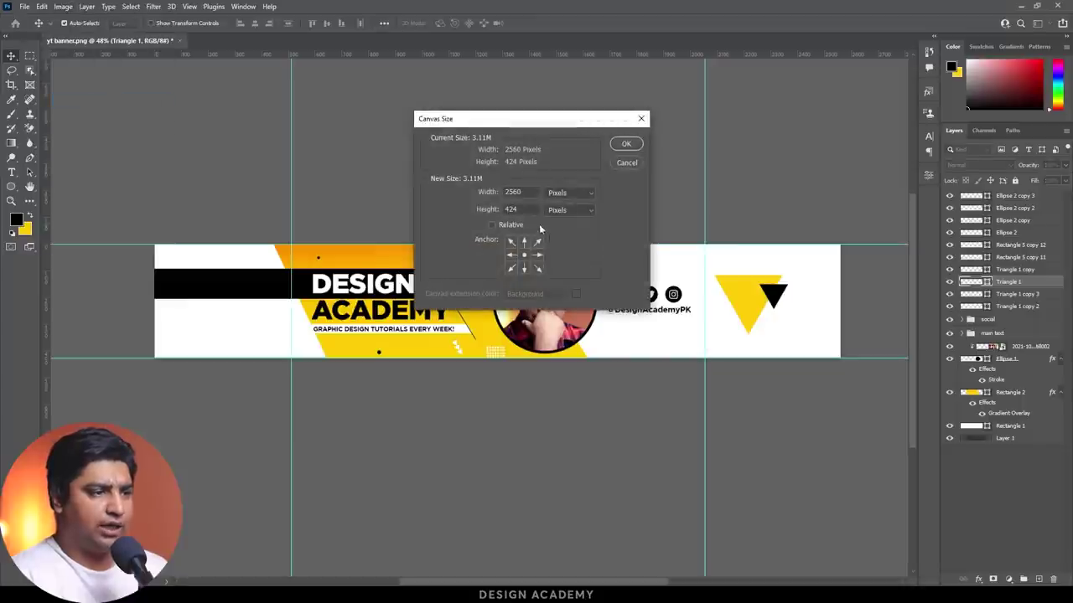
type("1440")
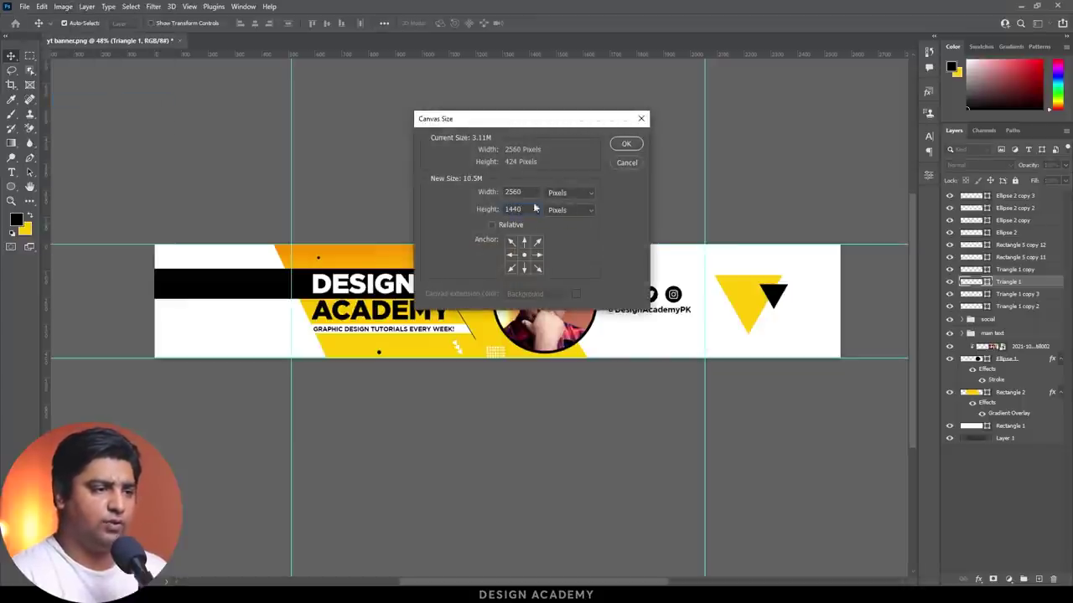
left_click(624, 144)
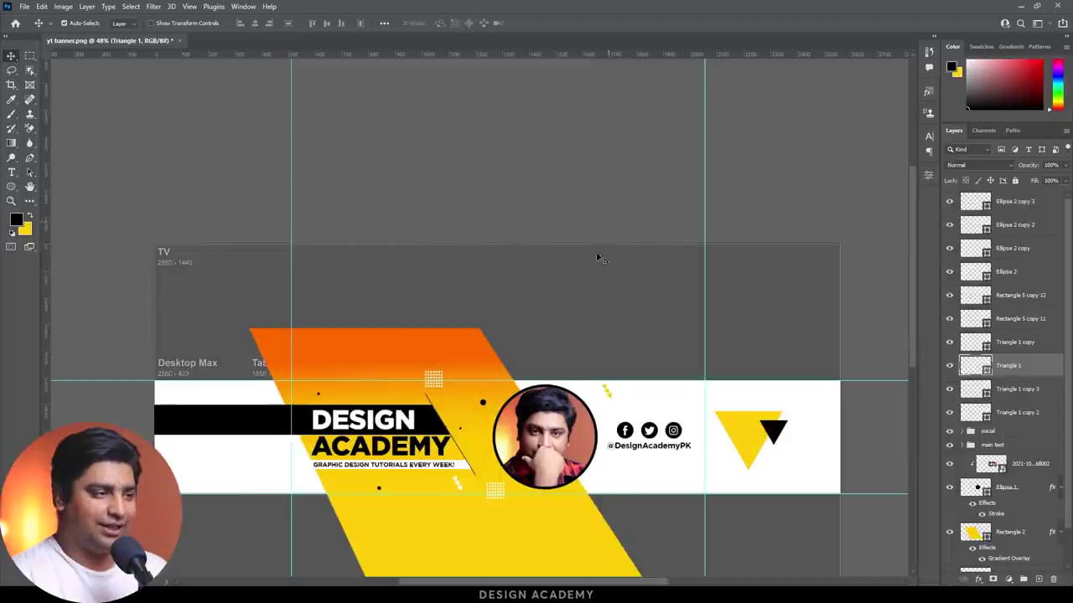
Step: Add a white #ffffff Solid Color fill layer above Layer 1 as the background
scroll(1036, 476, "down", 2)
left_click(1010, 540)
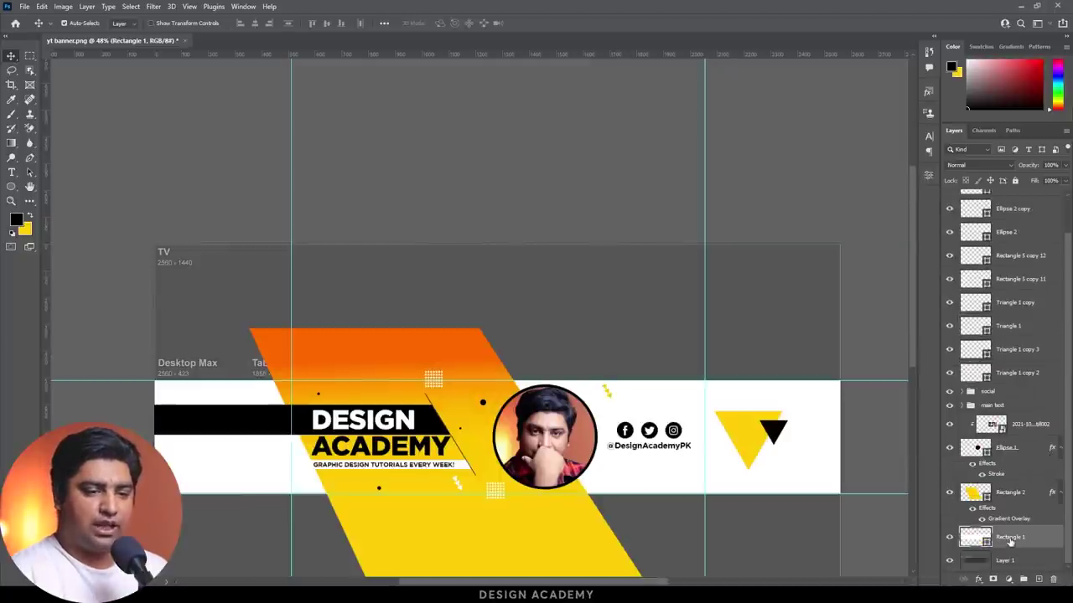
left_click(1014, 561)
left_click(1008, 578)
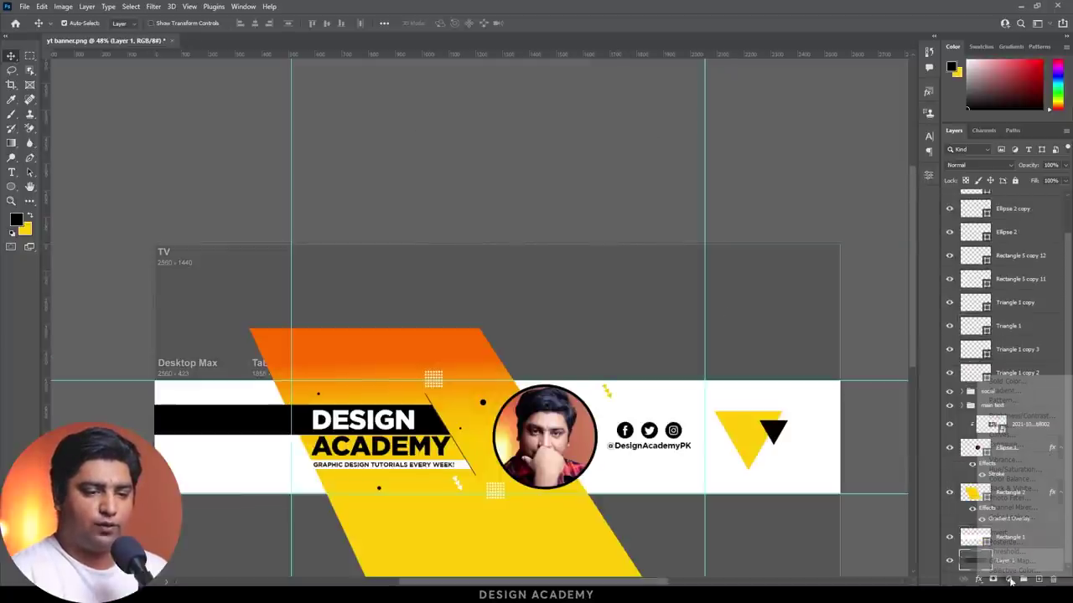
left_click(1005, 382)
type("ffffff")
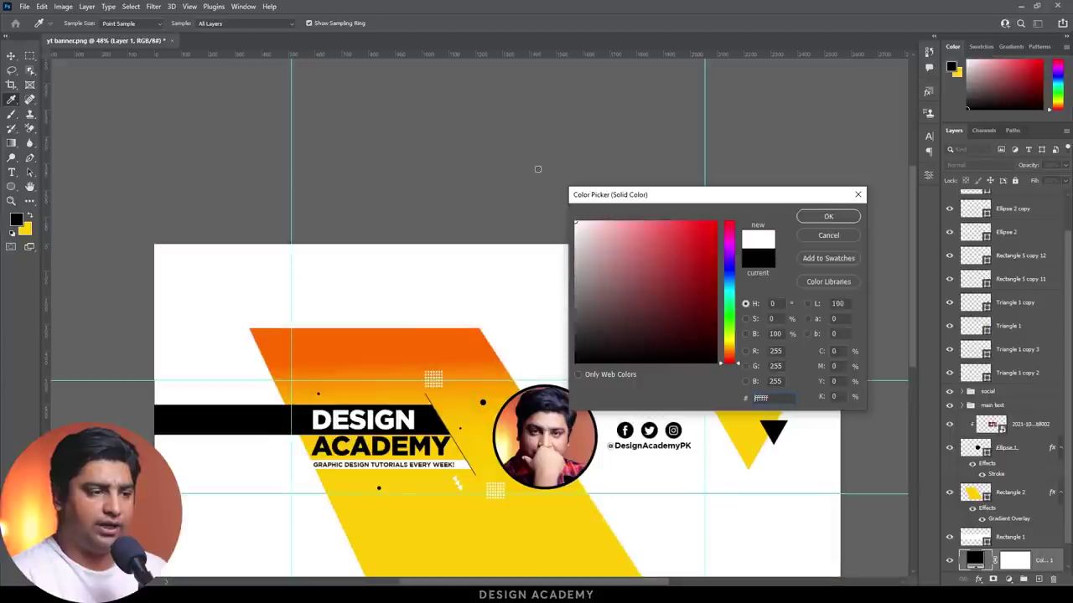
left_click(828, 217)
mouse_move(622, 376)
left_mouse_down()
mouse_move(629, 251)
mouse_move(656, 259)
left_mouse_up()
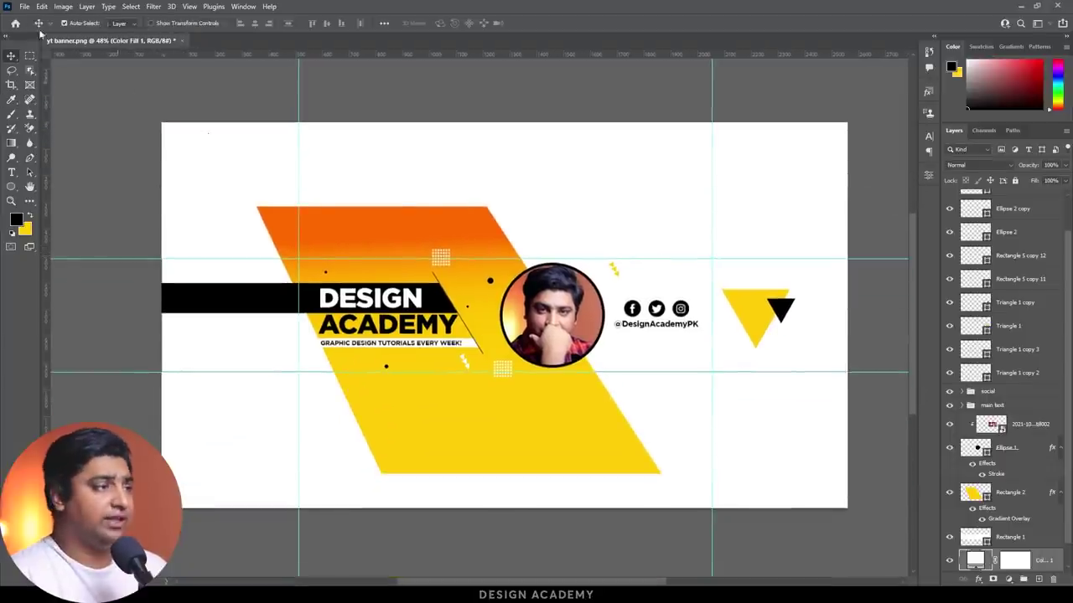
Step: Save a PNG copy of the banner named 'yt banner copy' to Downloads
left_click(26, 7)
left_click(50, 128)
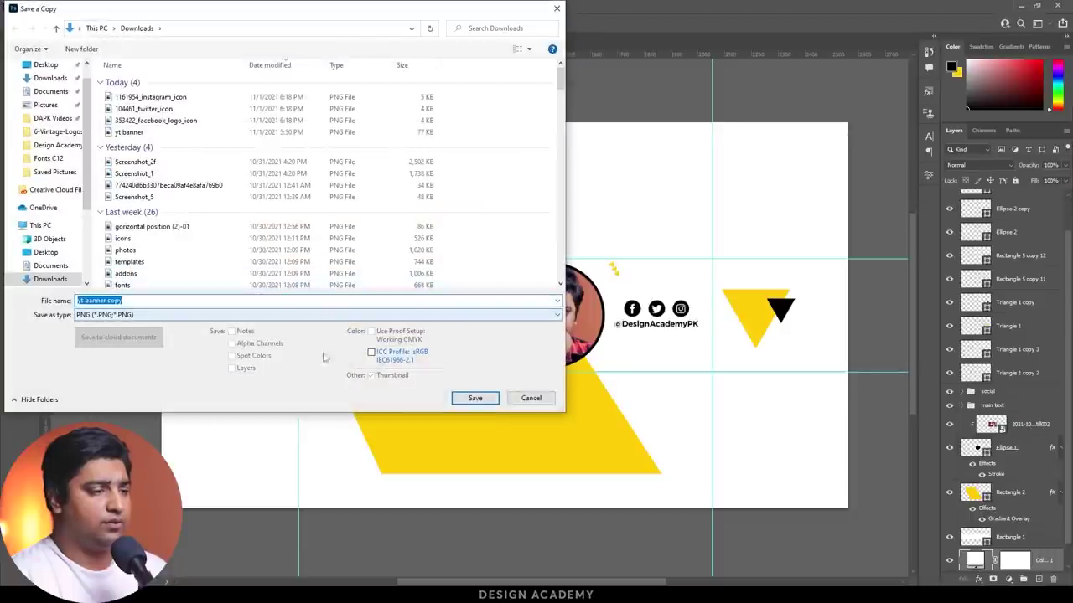
left_click(475, 399)
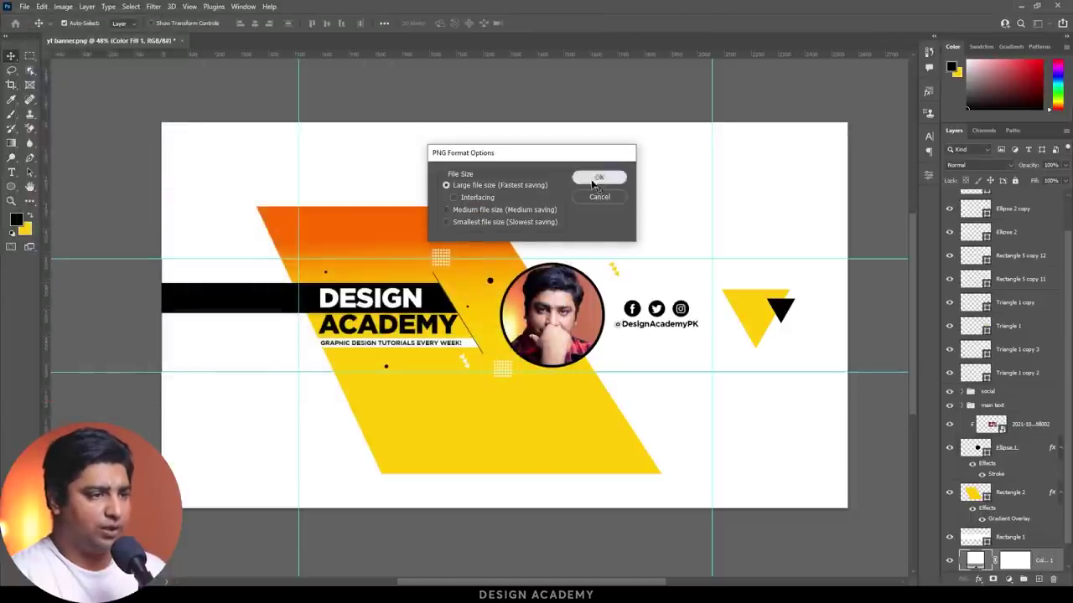
left_click(597, 180)
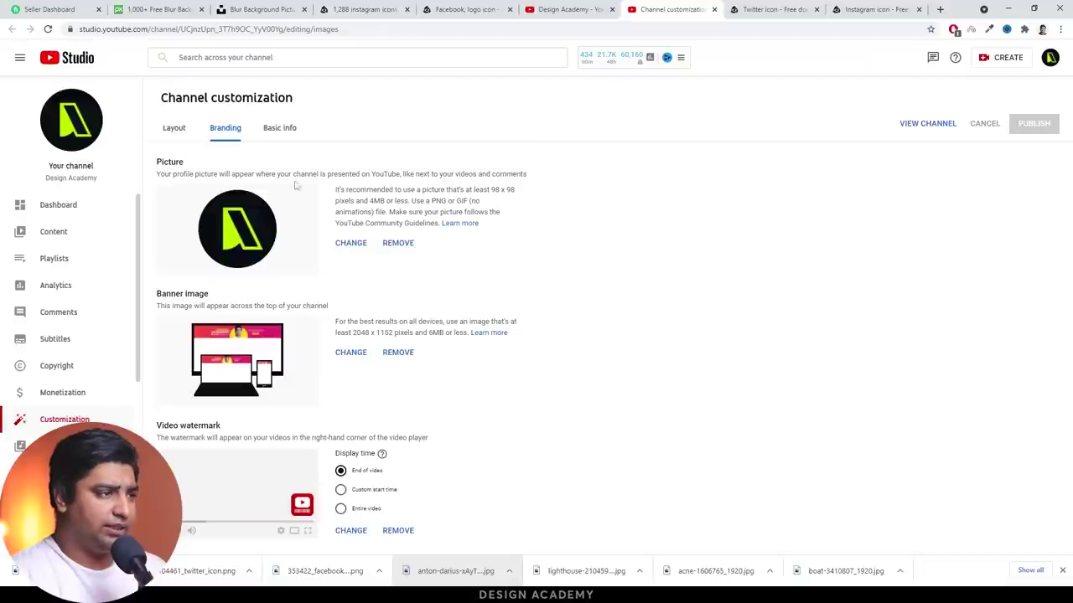
Step: Replace the channel banner image with the exported banner PNG
left_click(360, 353)
double_click(134, 99)
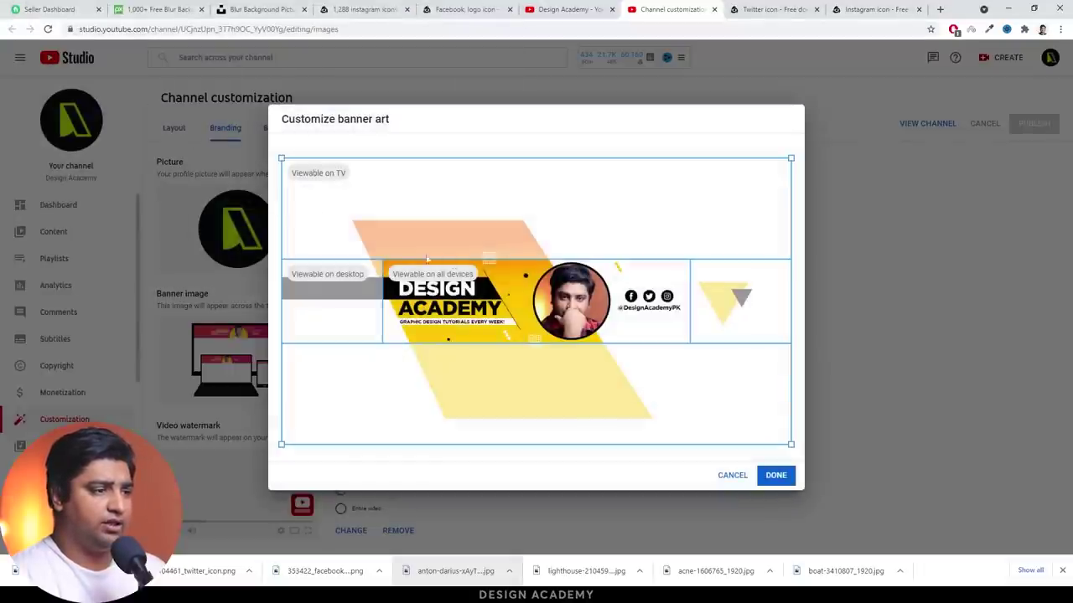